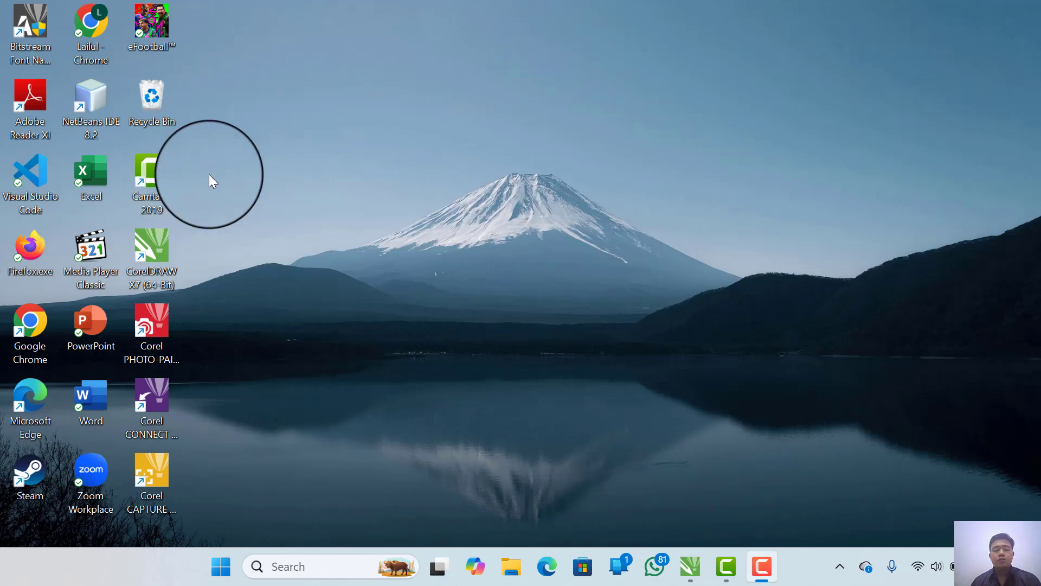
Step: Switch to CorelDRAW and view page 2 of the ACC_MODUL 3_M.cdr document
{"action": "key", "text": "alt+Tab"}
{"action": "key", "text": "alt+Tab"}
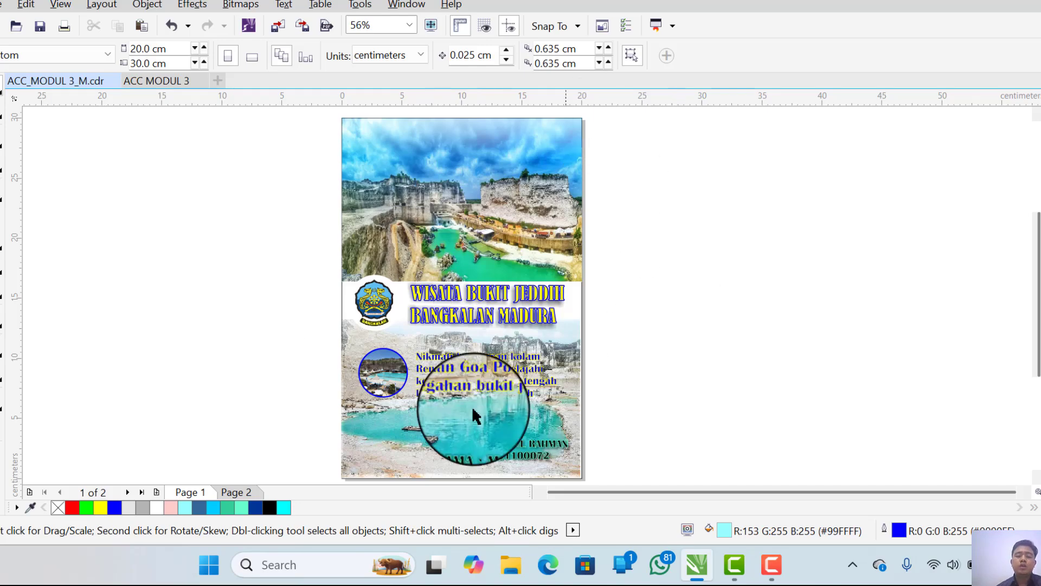
{"action": "left_click", "coordinate": [244, 494]}
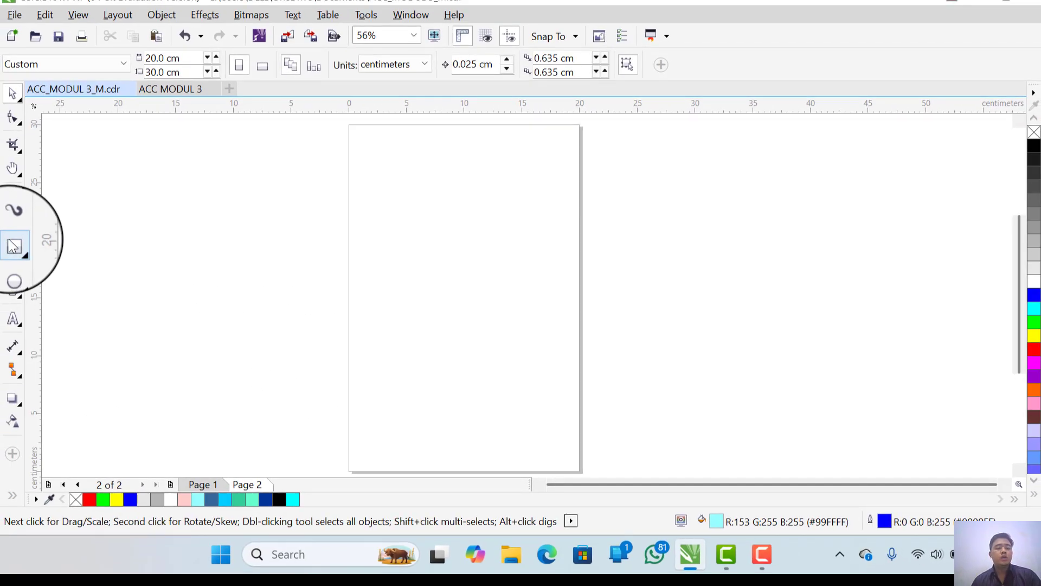
{"action": "left_click", "coordinate": [14, 246]}
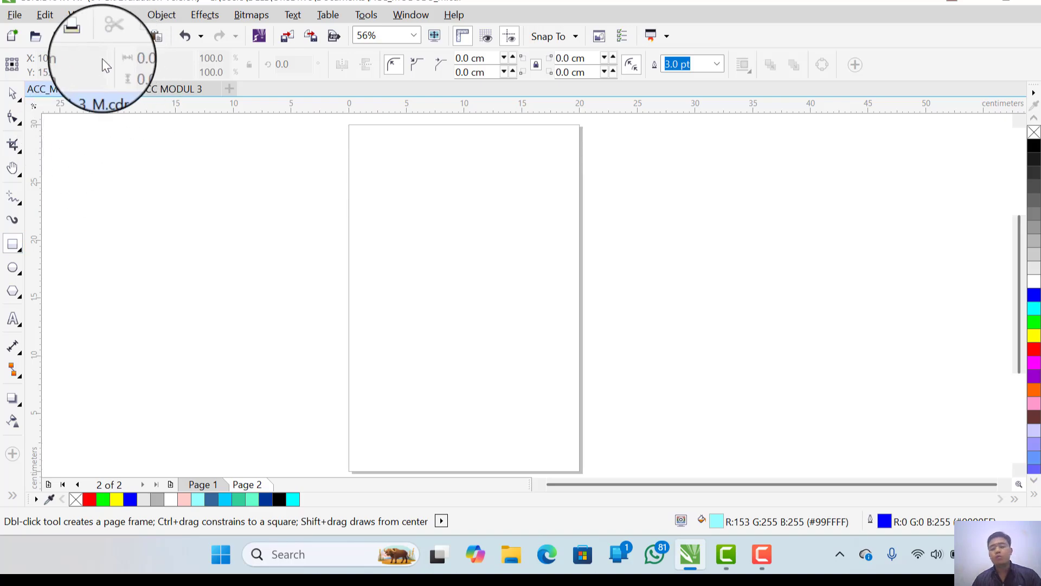
{"action": "left_click", "coordinate": [11, 18]}
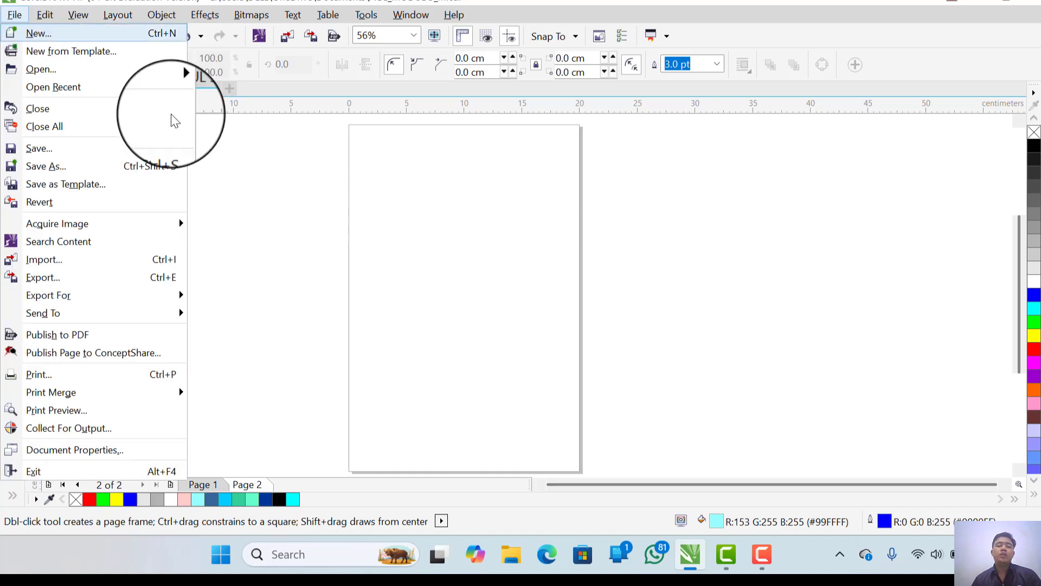
{"action": "left_click", "coordinate": [255, 222]}
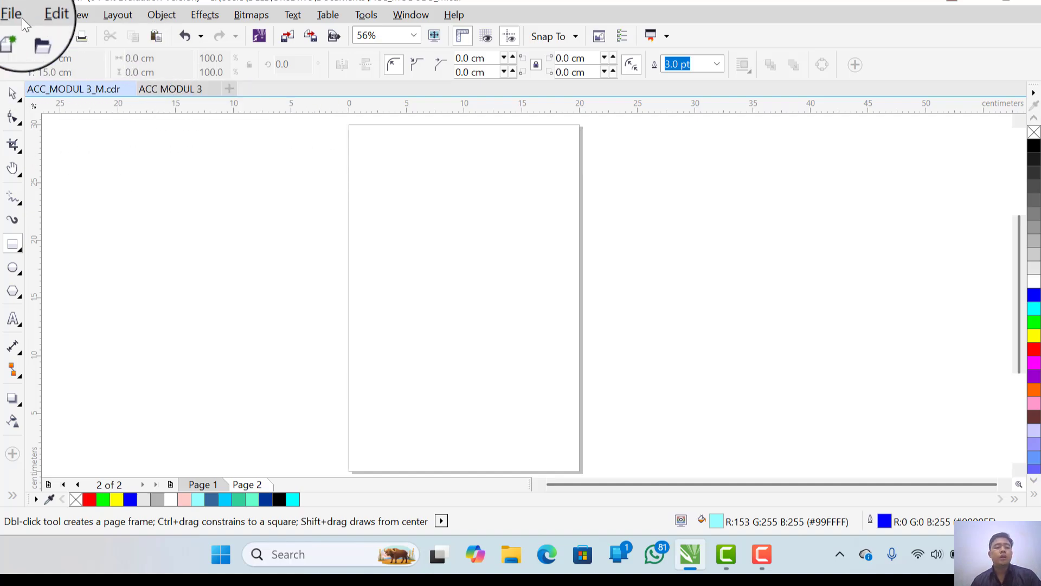
Step: Switch to the ACC MODUL 3 document and deselect the page-sized rectangle, readying the Pick tool
{"action": "left_click", "coordinate": [157, 93]}
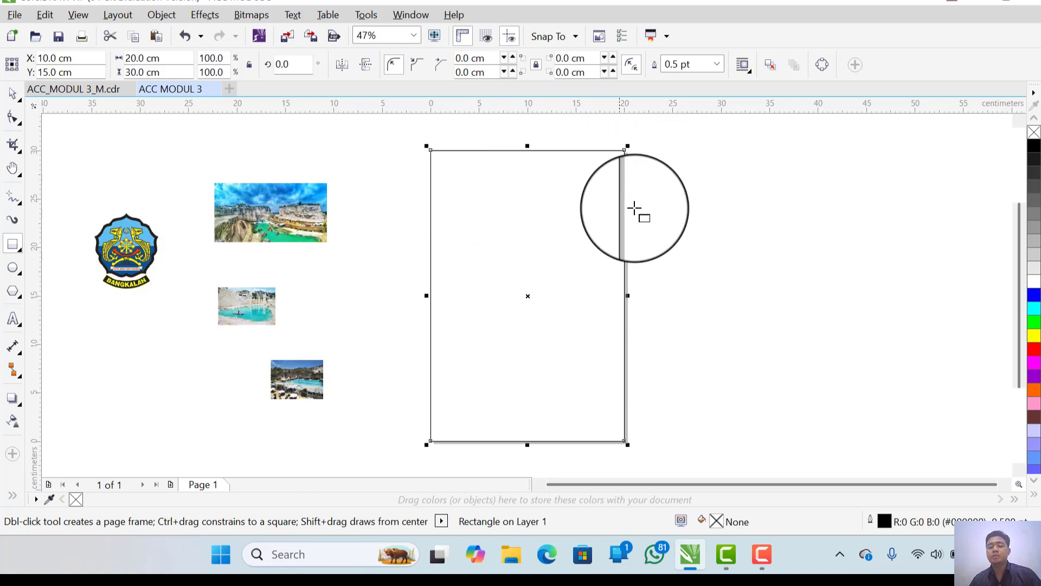
{"action": "left_click", "coordinate": [408, 317]}
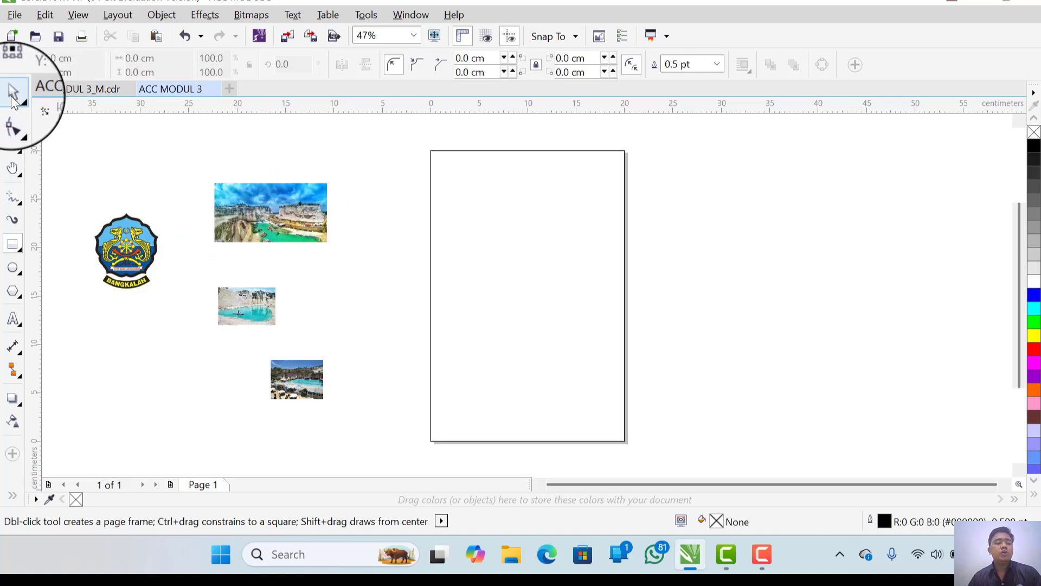
{"action": "left_click", "coordinate": [13, 95]}
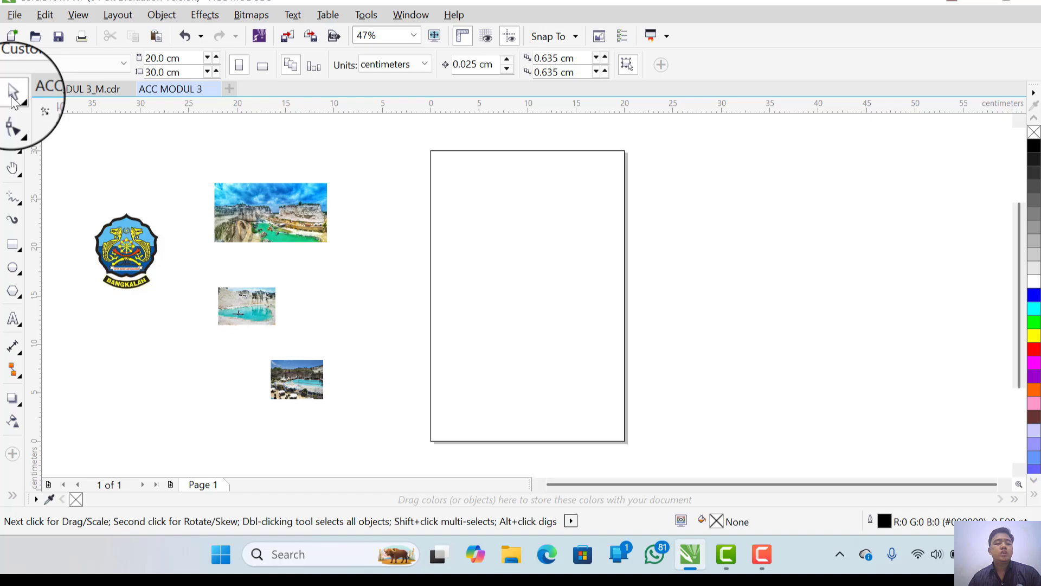
Step: Move the BUKIT JEDDIH.jpeg photo slightly upward in the empty area beside the page
{"action": "left_click", "coordinate": [269, 224]}
{"action": "mouse_move", "coordinate": [274, 211]}
{"action": "left_mouse_down"}
{"action": "mouse_move", "coordinate": [277, 180]}
{"action": "mouse_move", "coordinate": [259, 197]}
{"action": "left_mouse_up"}
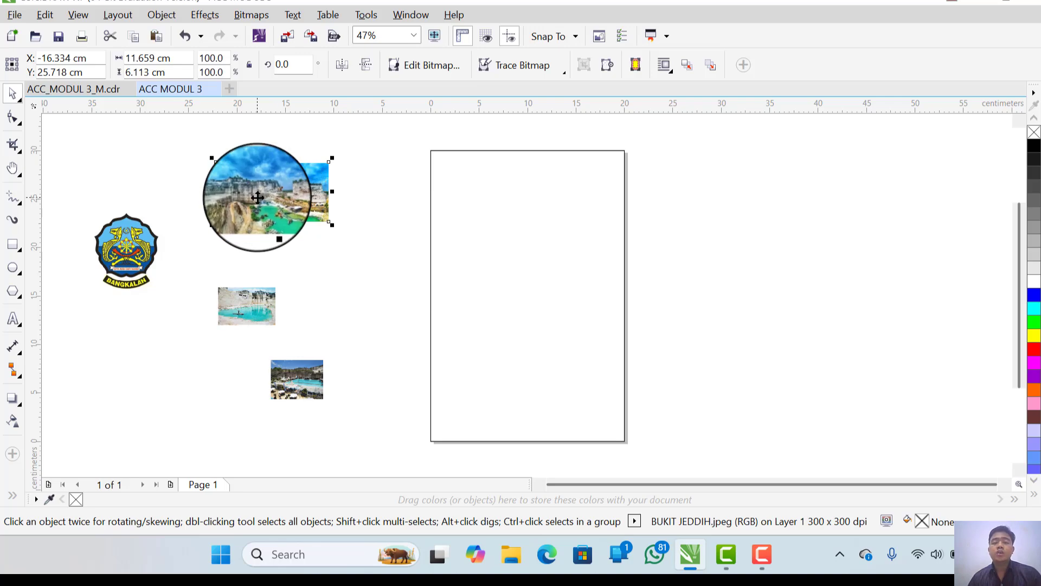
{"action": "left_click_drag", "start_coordinate": [257, 197], "coordinate": [198, 169]}
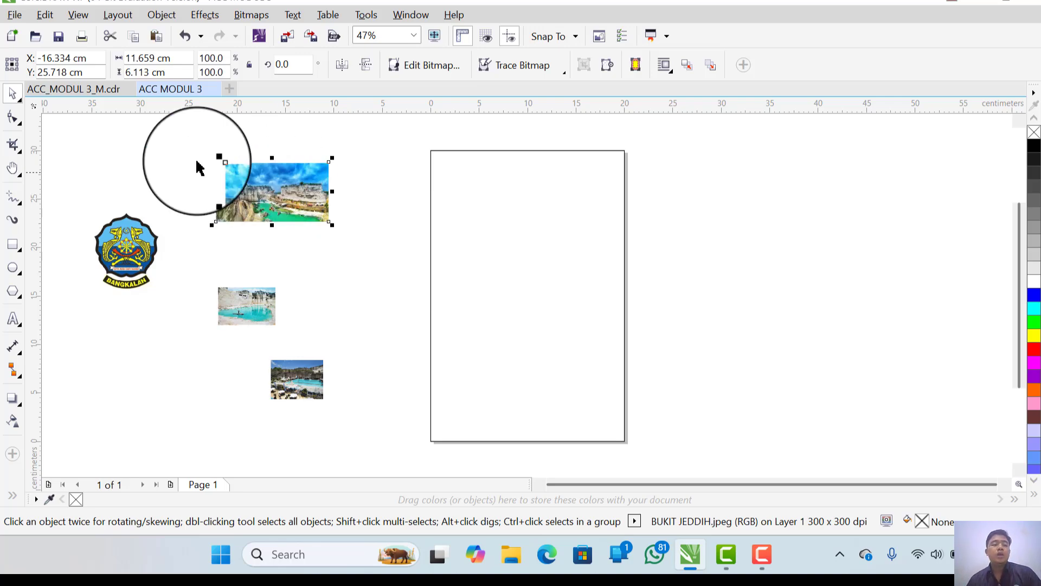
Step: Browse the images available for import in the Pictures folder and close the dialog without importing
{"action": "left_click", "coordinate": [20, 17]}
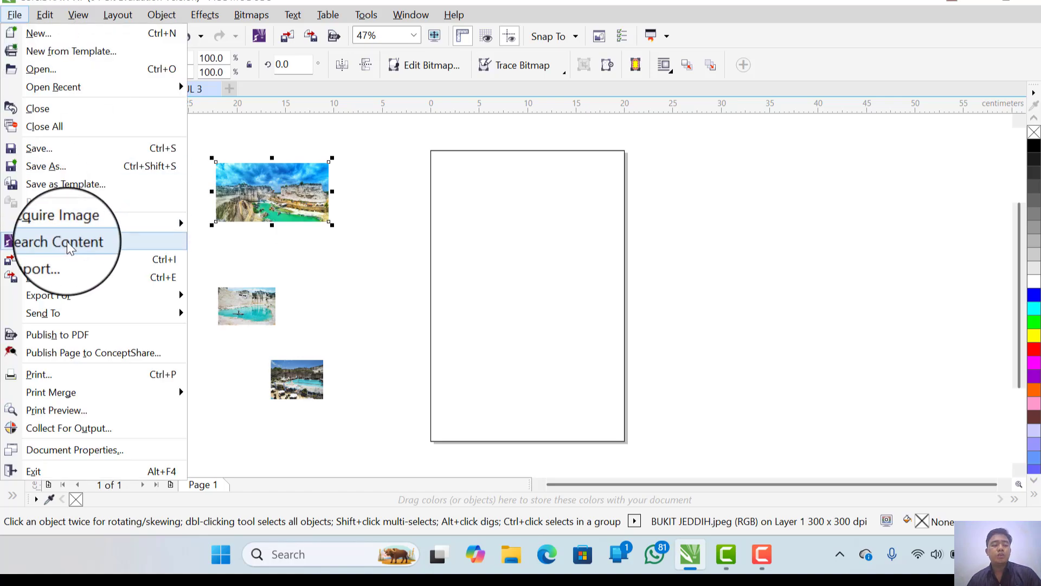
{"action": "left_click", "coordinate": [65, 259]}
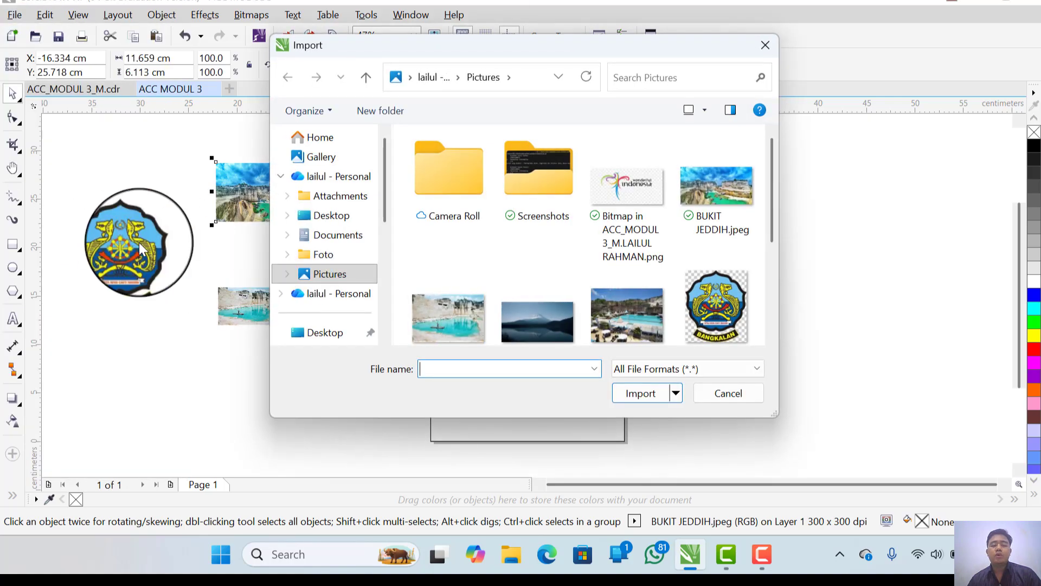
{"action": "left_click_drag", "start_coordinate": [461, 44], "coordinate": [224, 31]}
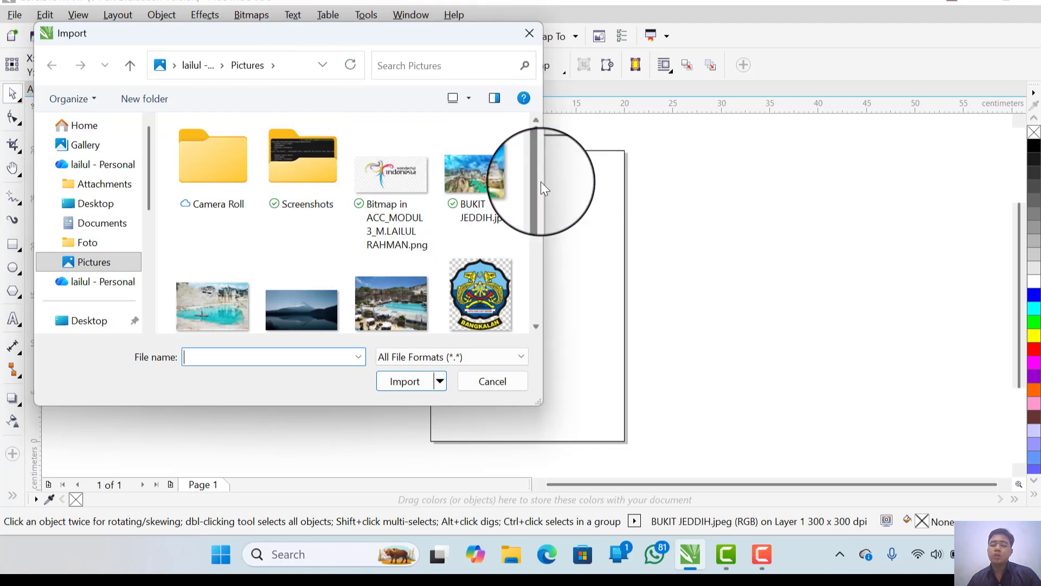
{"action": "left_click_drag", "start_coordinate": [535, 181], "coordinate": [528, 252]}
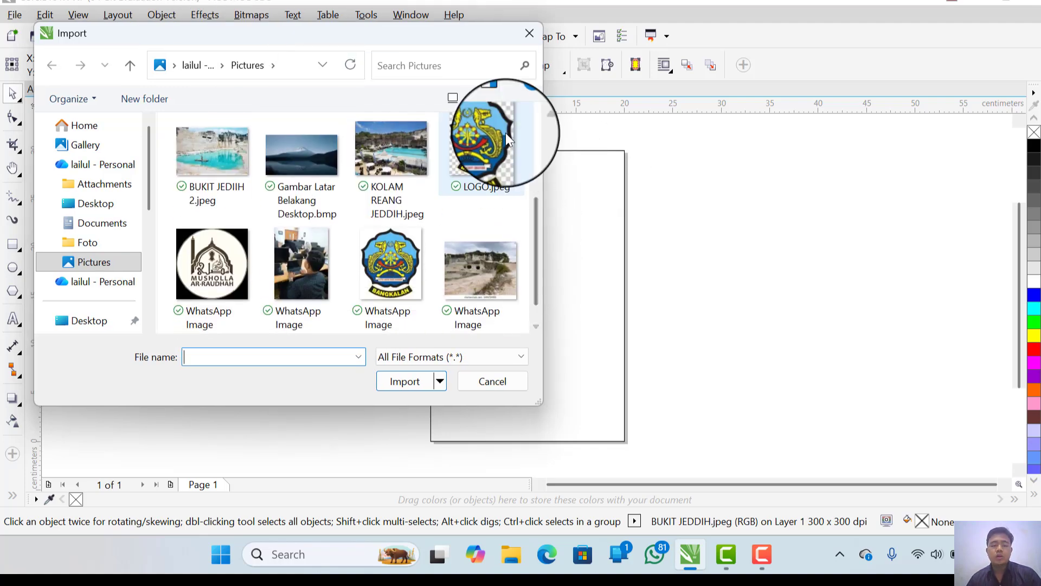
{"action": "left_click", "coordinate": [528, 34]}
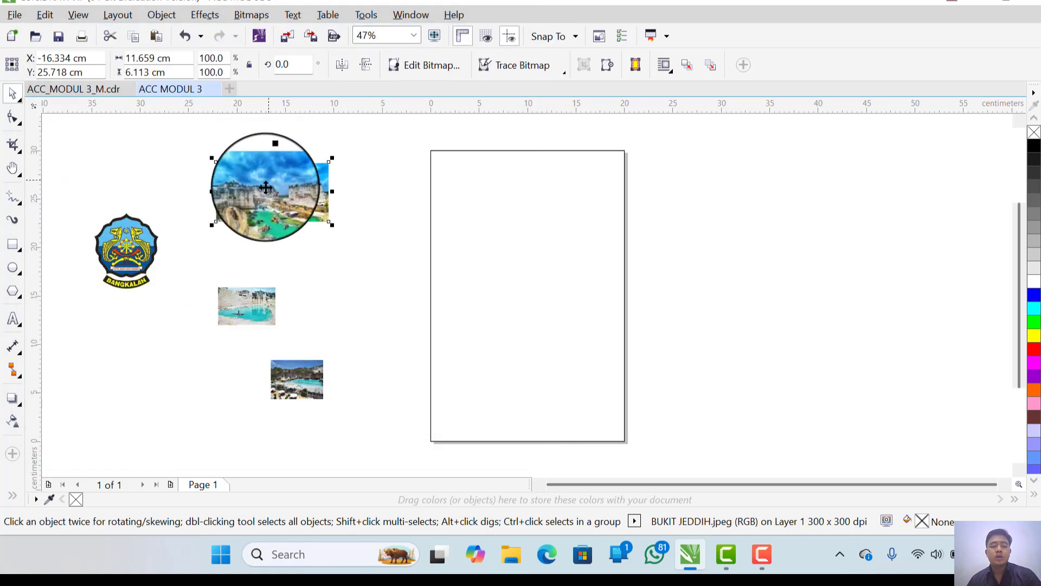
Step: Move the BUKIT JEDDIH.jpeg photo onto the page, aligned with the page's top-left corner
{"action": "mouse_move", "coordinate": [265, 187]}
{"action": "left_mouse_down"}
{"action": "mouse_move", "coordinate": [255, 201]}
{"action": "mouse_move", "coordinate": [270, 196]}
{"action": "left_mouse_up"}
{"action": "left_click_drag", "start_coordinate": [269, 199], "coordinate": [479, 183]}
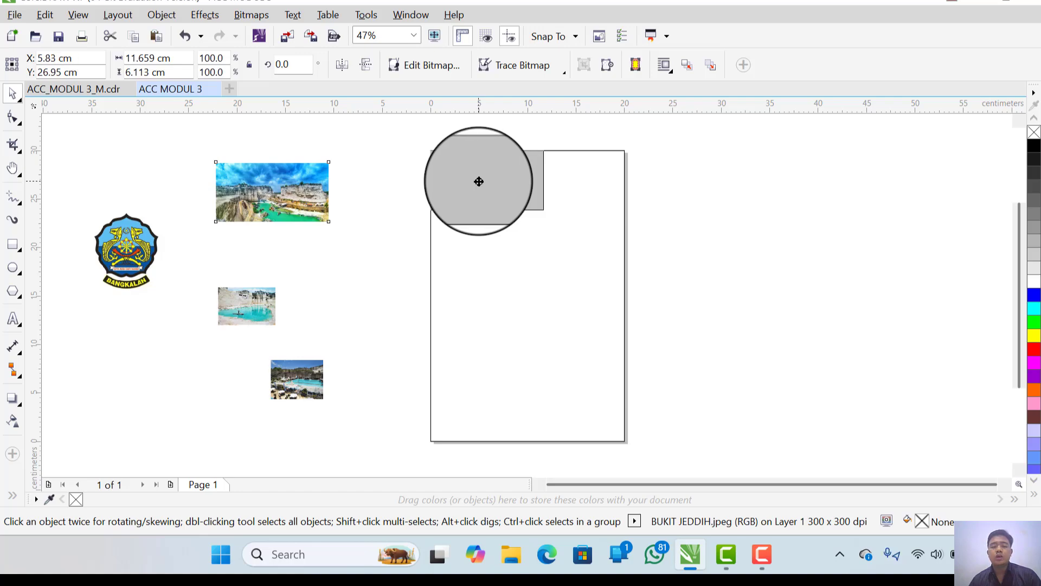
{"action": "left_click_drag", "start_coordinate": [479, 181], "coordinate": [478, 181]}
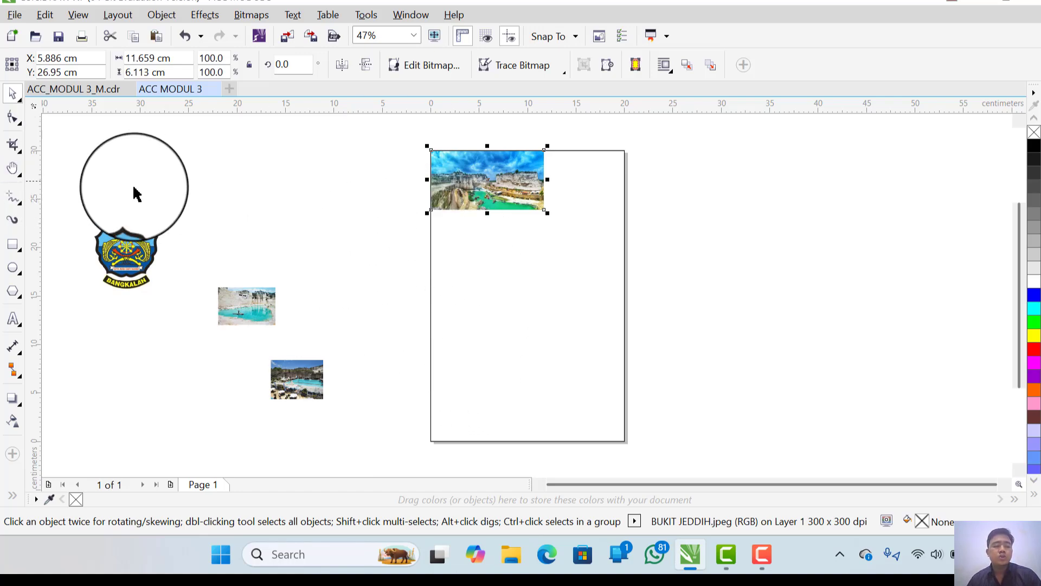
Step: Enlarge the BUKIT JEDDIH.jpeg photo proportionally to the page width, about 19.9 cm wide and 10.5 cm high
{"action": "left_click", "coordinate": [13, 169]}
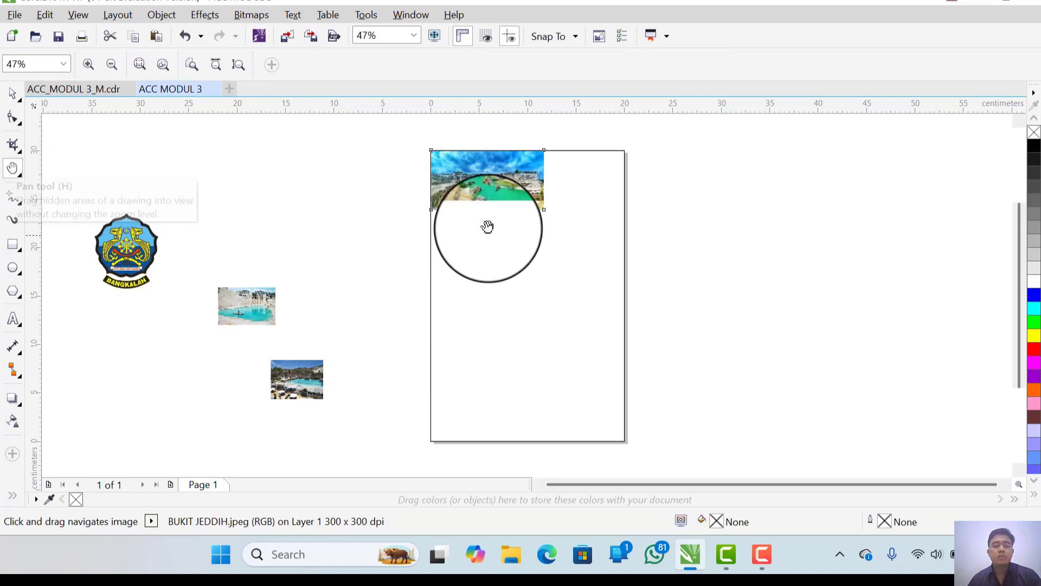
{"action": "left_click", "coordinate": [83, 64]}
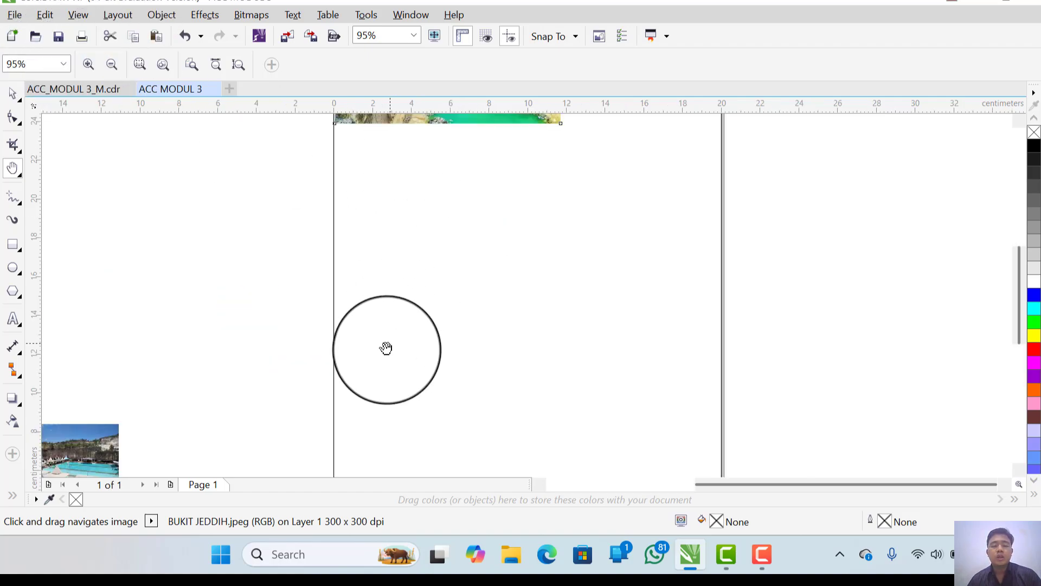
{"action": "scroll", "coordinate": [489, 234], "scroll_direction": "up", "scroll_amount": 5}
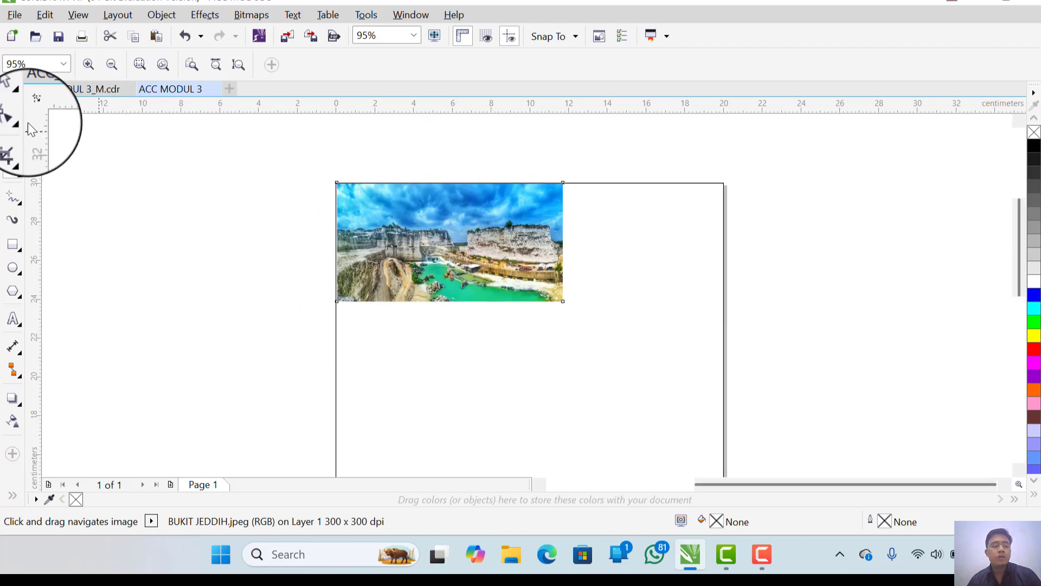
{"action": "left_click", "coordinate": [12, 93]}
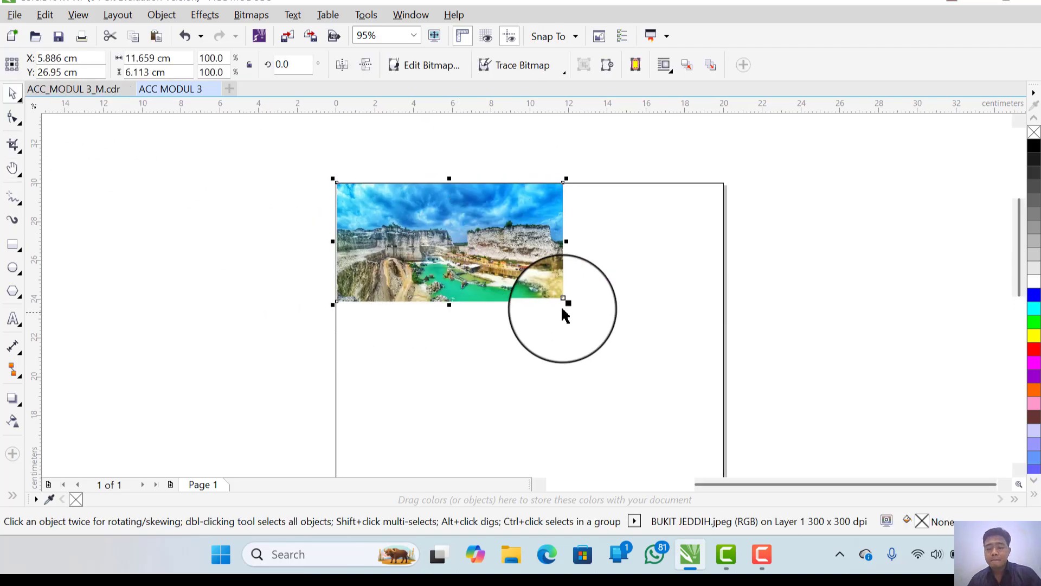
{"action": "left_click_drag", "start_coordinate": [564, 304], "coordinate": [724, 414]}
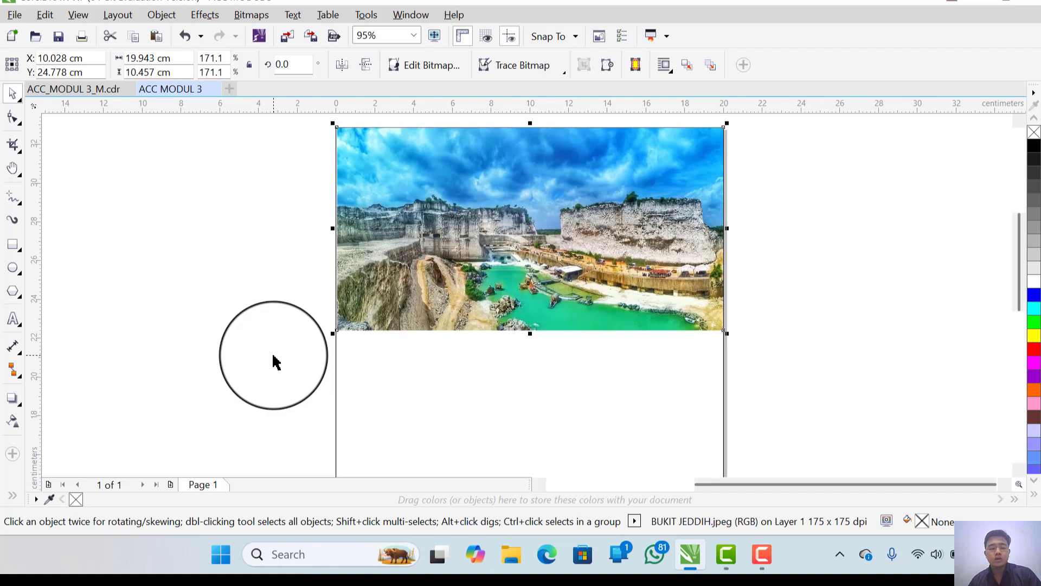
Step: Stretch the BUKIT JEDDIH.jpeg photo downward to a height of about 11.3 cm, keeping its width
{"action": "scroll", "coordinate": [272, 353], "scroll_direction": "up", "scroll_amount": 2}
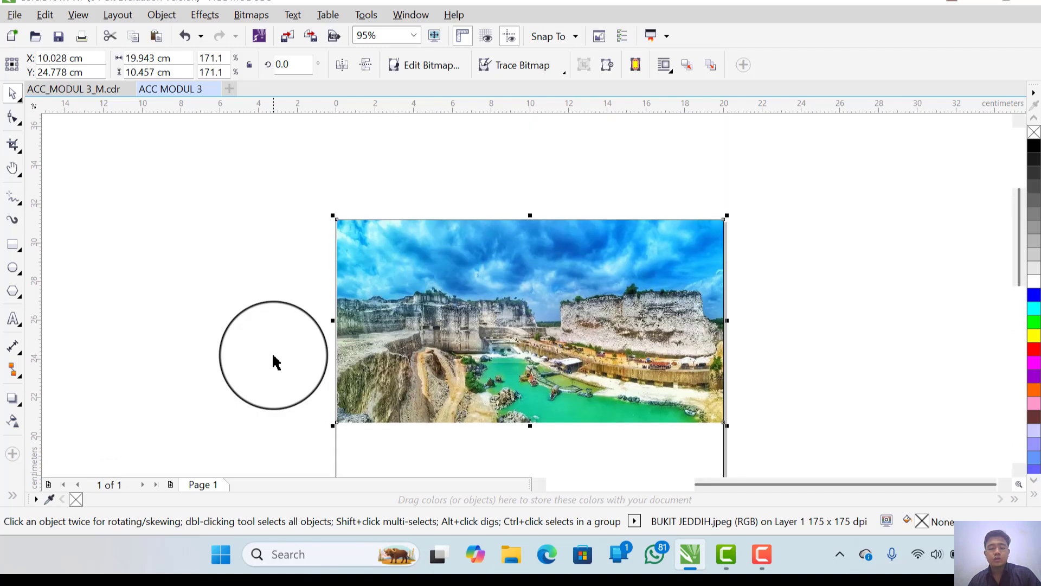
{"action": "scroll", "coordinate": [273, 356], "scroll_direction": "down", "scroll_amount": 6}
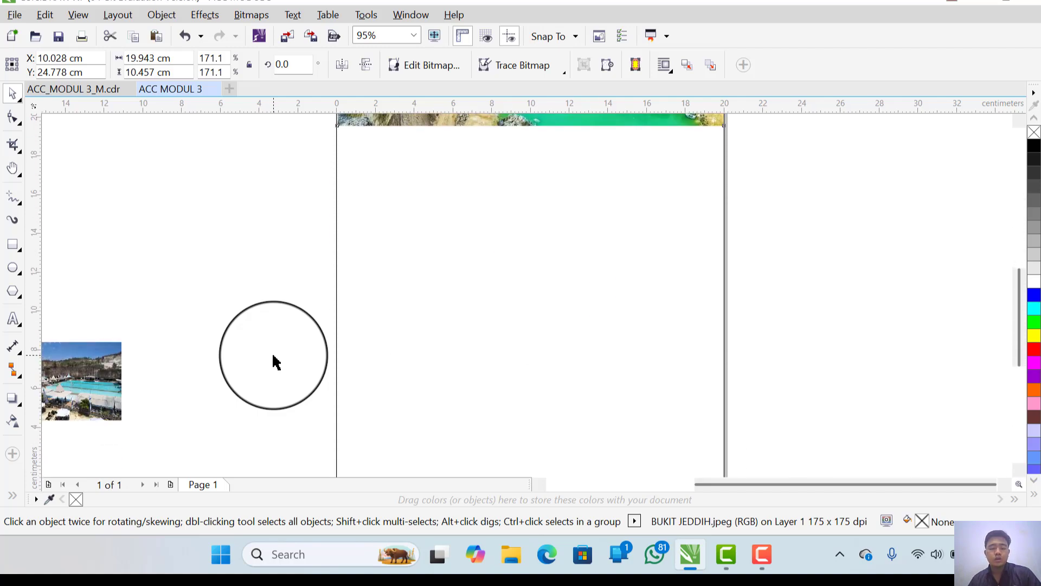
{"action": "scroll", "coordinate": [274, 363], "scroll_direction": "up", "scroll_amount": 2}
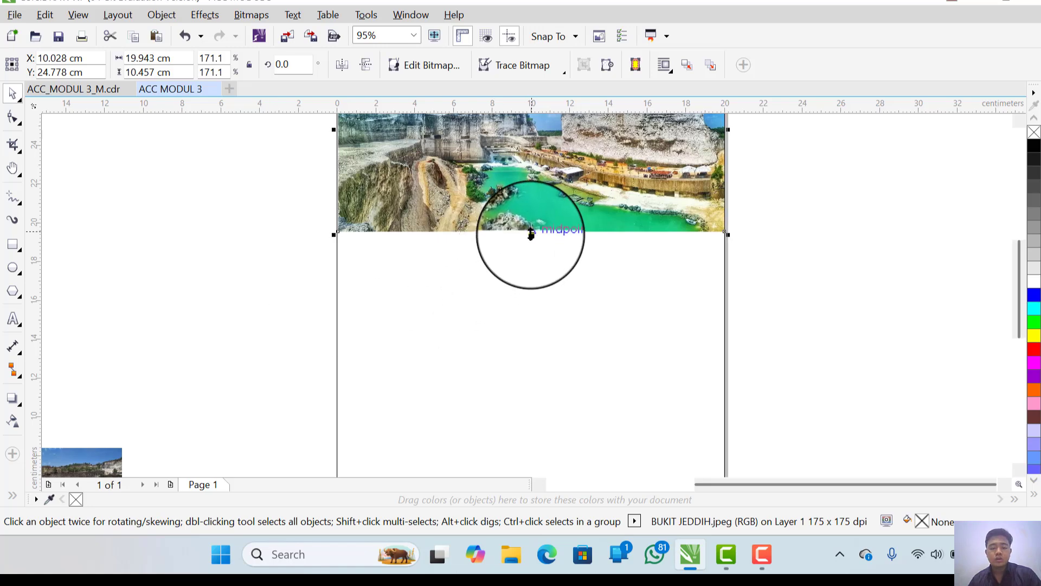
{"action": "left_click_drag", "start_coordinate": [530, 234], "coordinate": [531, 250]}
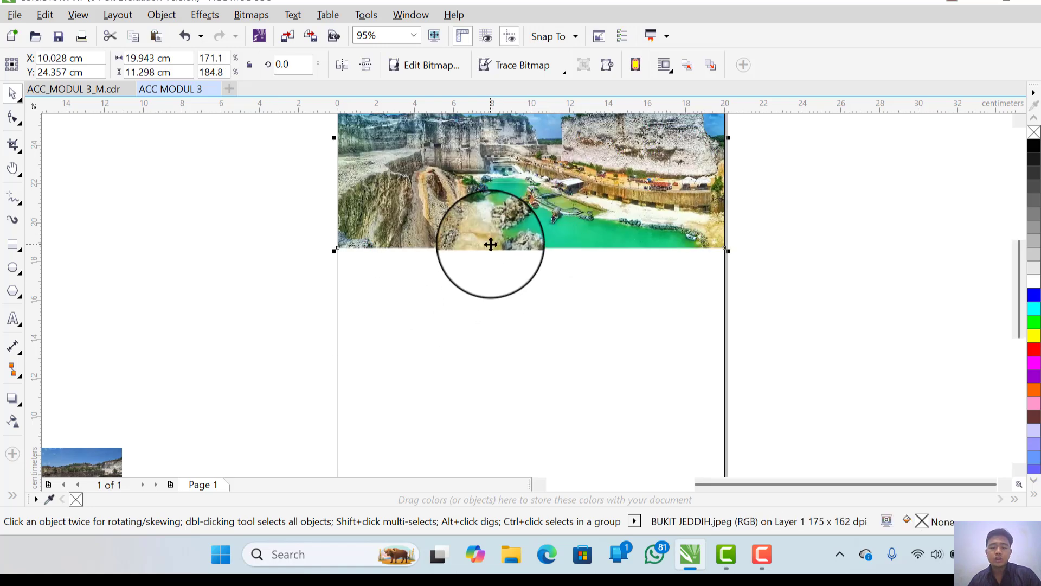
Step: Move the BUKIT JEDIIH 2.jpeg photo onto the blank lower half of the page, against its left edge
{"action": "scroll", "coordinate": [491, 245], "scroll_direction": "down", "scroll_amount": 3}
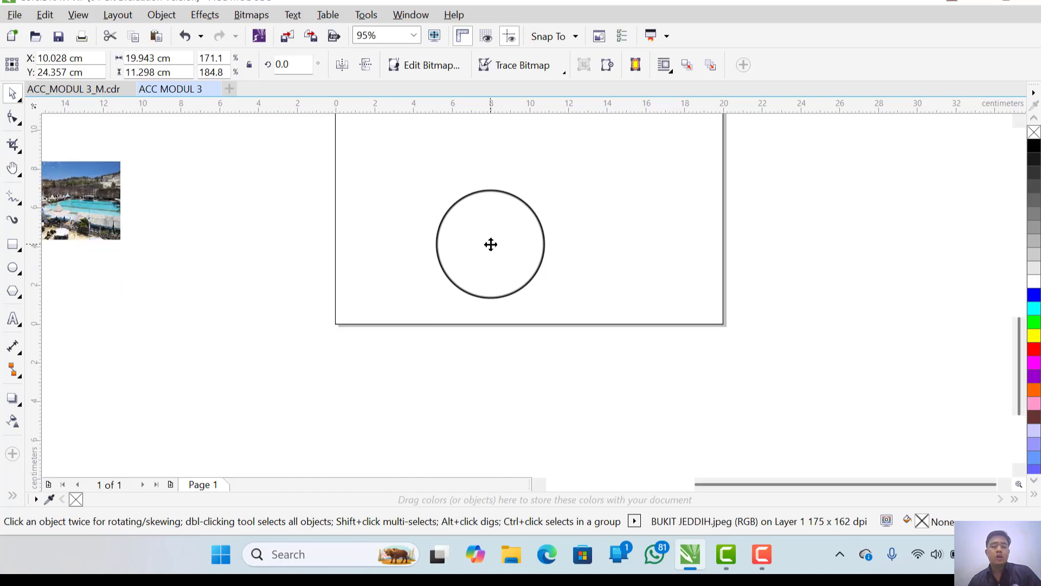
{"action": "scroll", "coordinate": [490, 245], "scroll_direction": "up", "scroll_amount": 2}
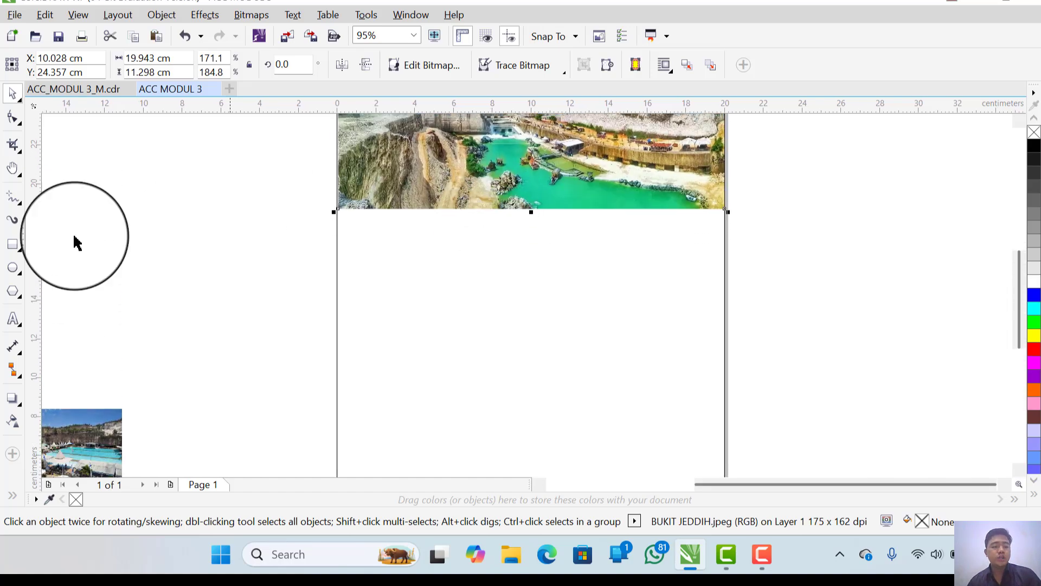
{"action": "left_click", "coordinate": [12, 168]}
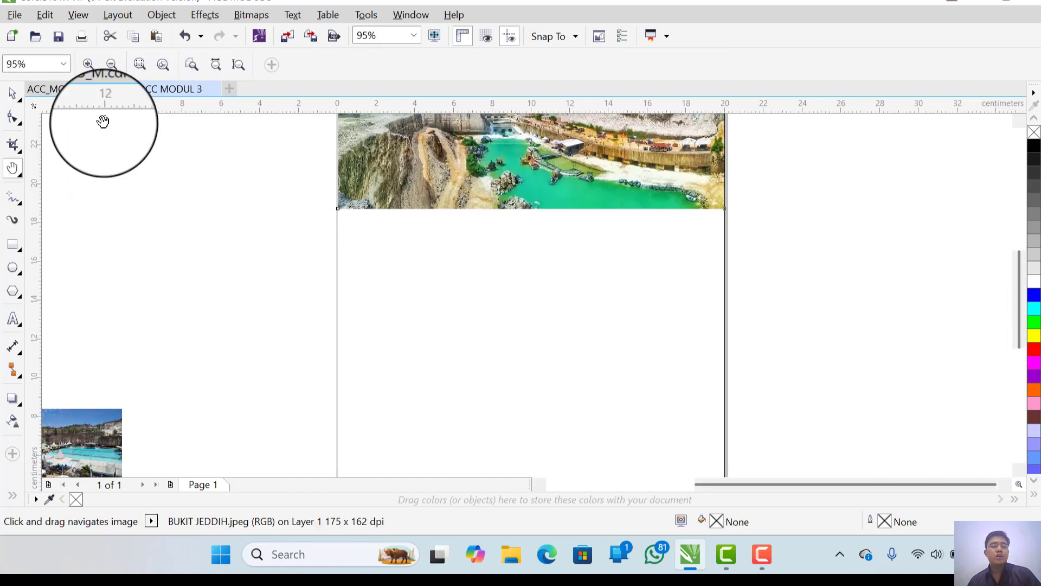
{"action": "left_click", "coordinate": [115, 67]}
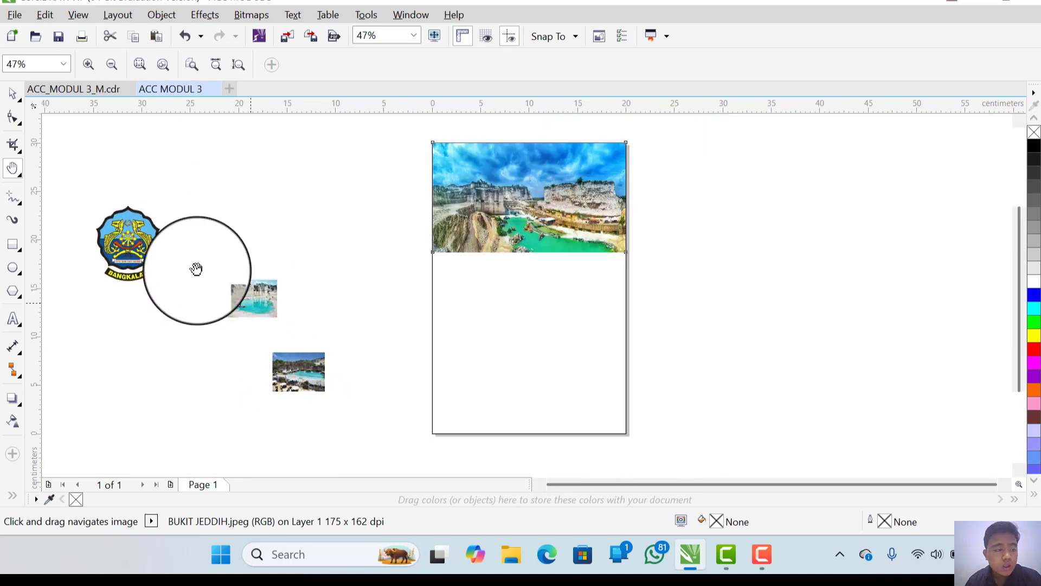
{"action": "left_click", "coordinate": [13, 95]}
{"action": "left_click_drag", "start_coordinate": [237, 291], "coordinate": [470, 315]}
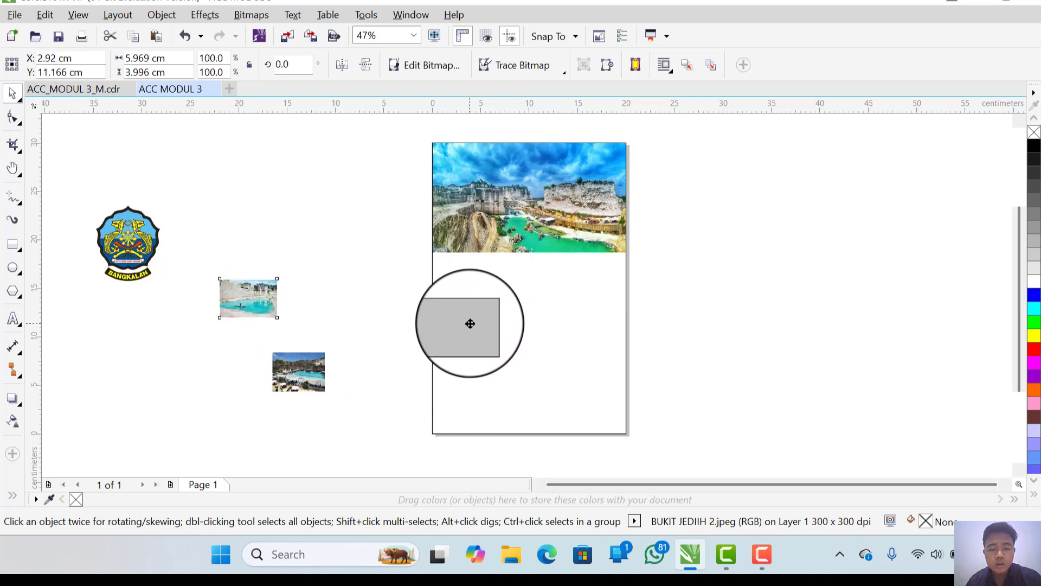
Step: Enlarge the BUKIT JEDIIH 2.jpeg photo to about 20 by 13.4 cm, filling the page width and aligned with its bottom edge
{"action": "left_click_drag", "start_coordinate": [471, 322], "coordinate": [643, 433]}
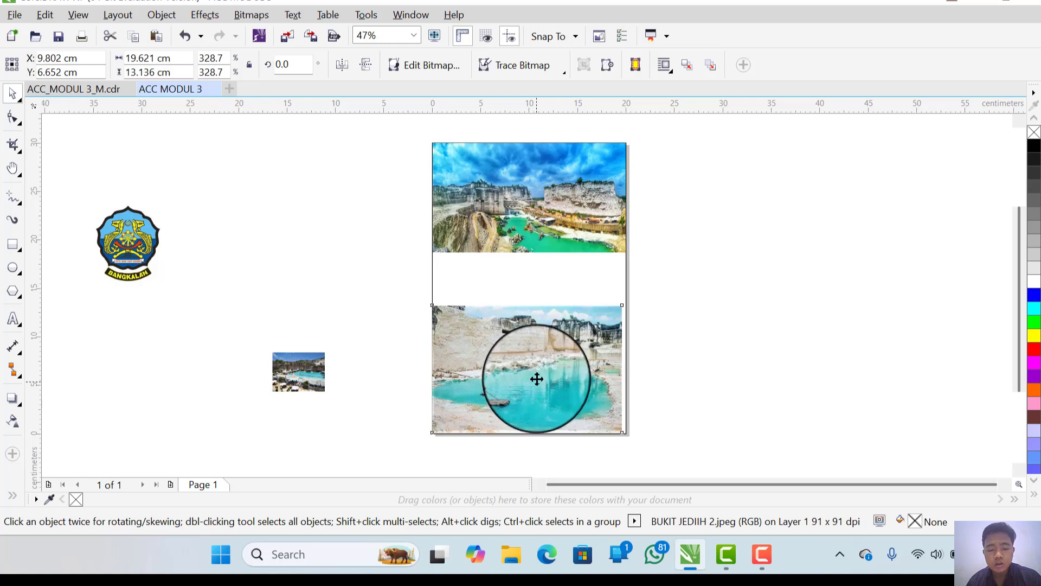
{"action": "left_click_drag", "start_coordinate": [536, 377], "coordinate": [535, 372]}
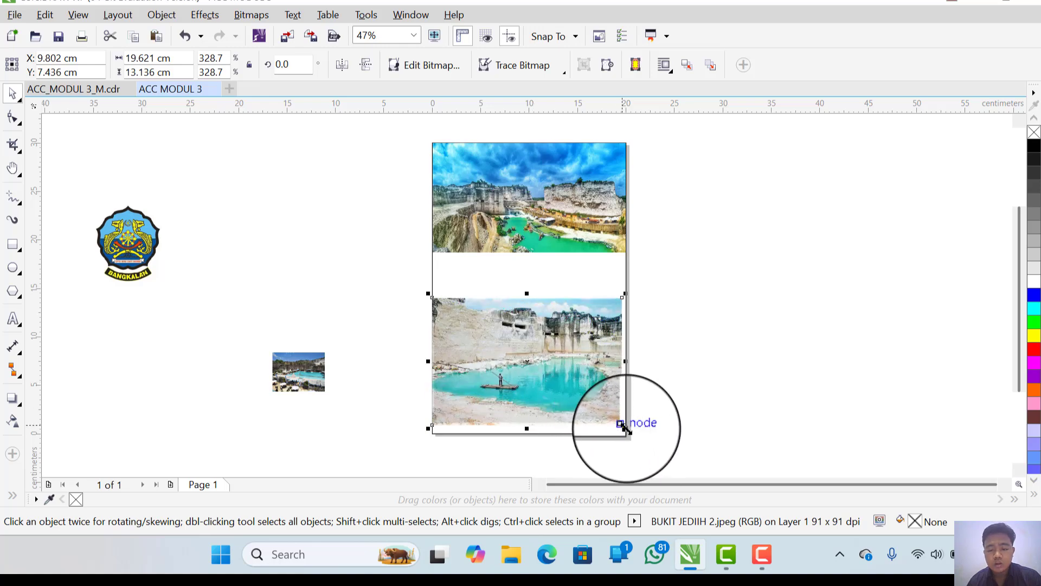
{"action": "left_click_drag", "start_coordinate": [624, 427], "coordinate": [629, 437]}
{"action": "left_click_drag", "start_coordinate": [578, 396], "coordinate": [577, 399]}
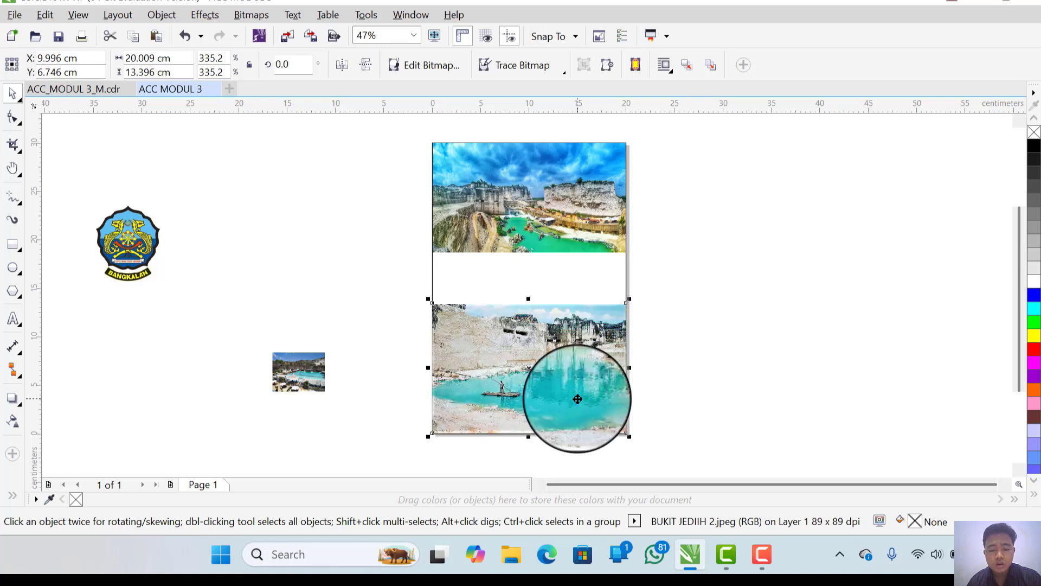
{"action": "left_click", "coordinate": [13, 170]}
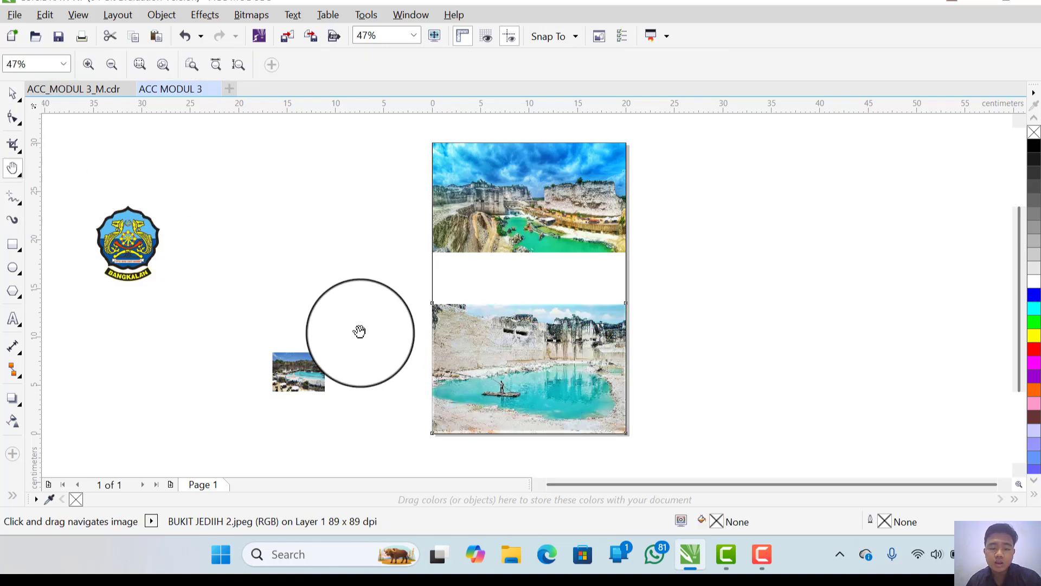
Step: Stretch the BUKIT JEDDIH.jpeg photo slightly downward into the blank gap, keeping its width
{"action": "left_click", "coordinate": [90, 62]}
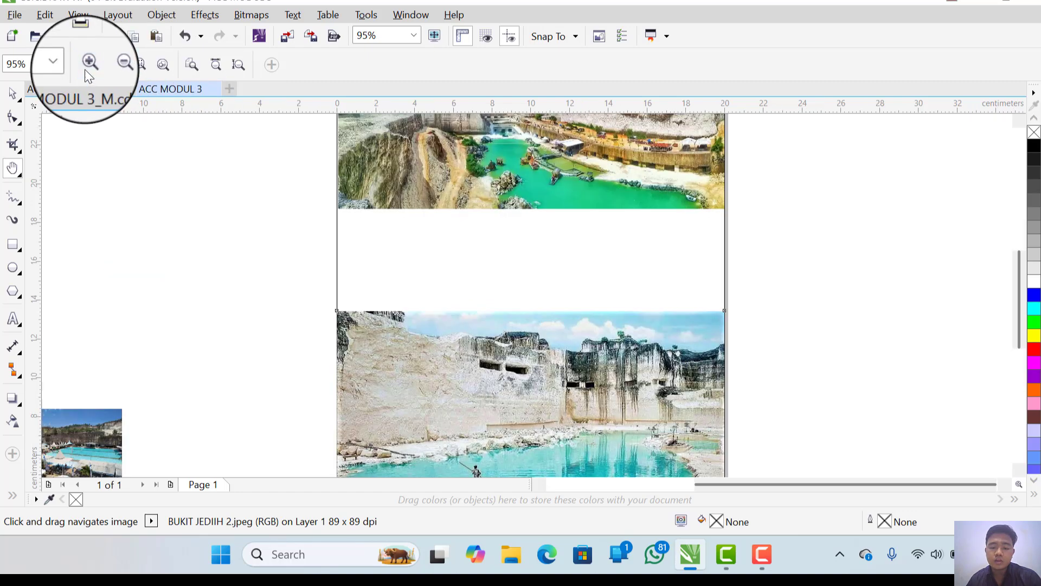
{"action": "scroll", "coordinate": [432, 430], "scroll_direction": "down", "scroll_amount": 3}
{"action": "scroll", "coordinate": [433, 430], "scroll_direction": "down", "scroll_amount": 1}
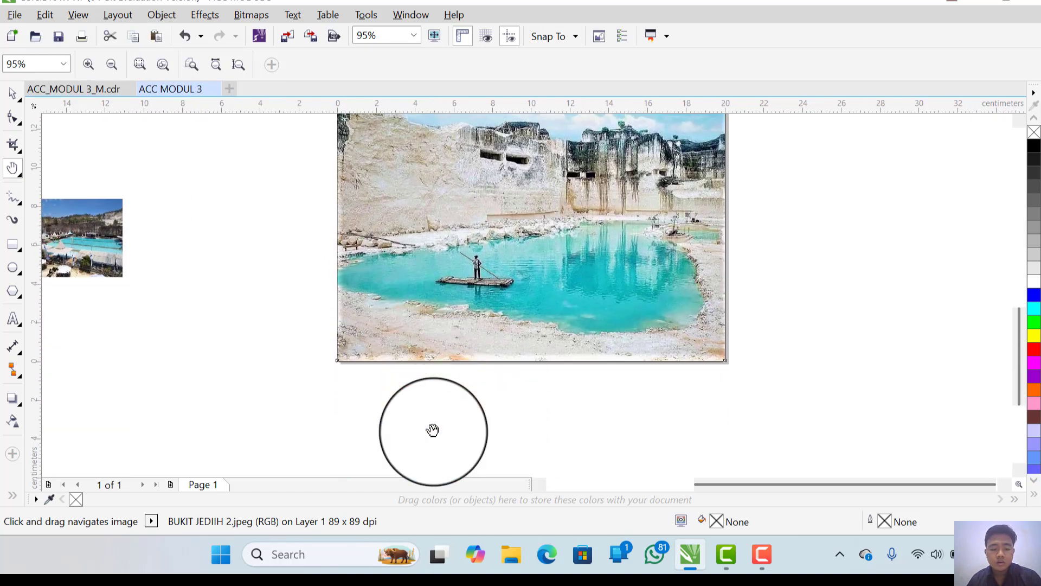
{"action": "scroll", "coordinate": [432, 430], "scroll_direction": "up", "scroll_amount": 3}
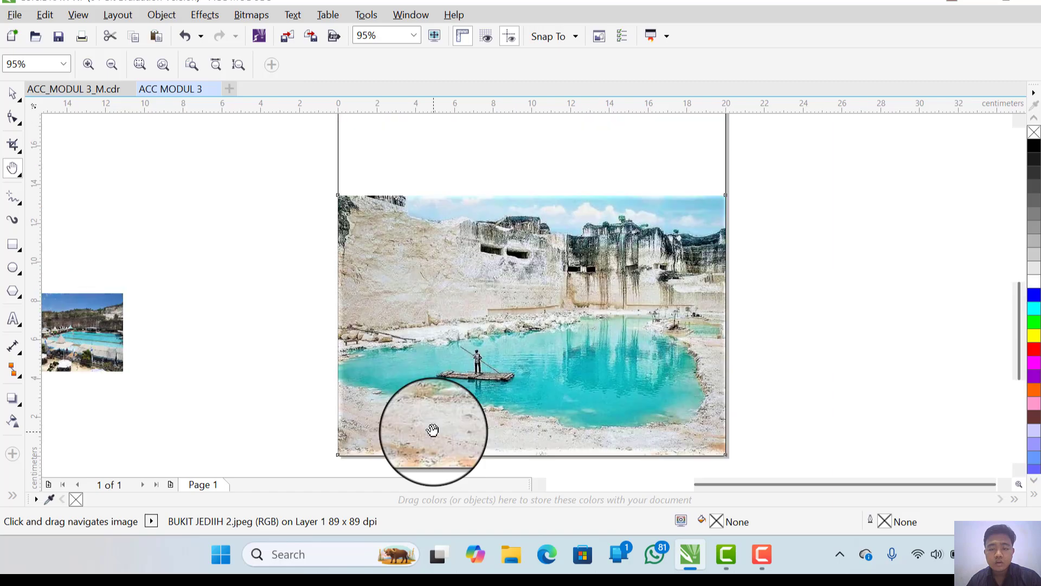
{"action": "scroll", "coordinate": [432, 430], "scroll_direction": "up", "scroll_amount": 1}
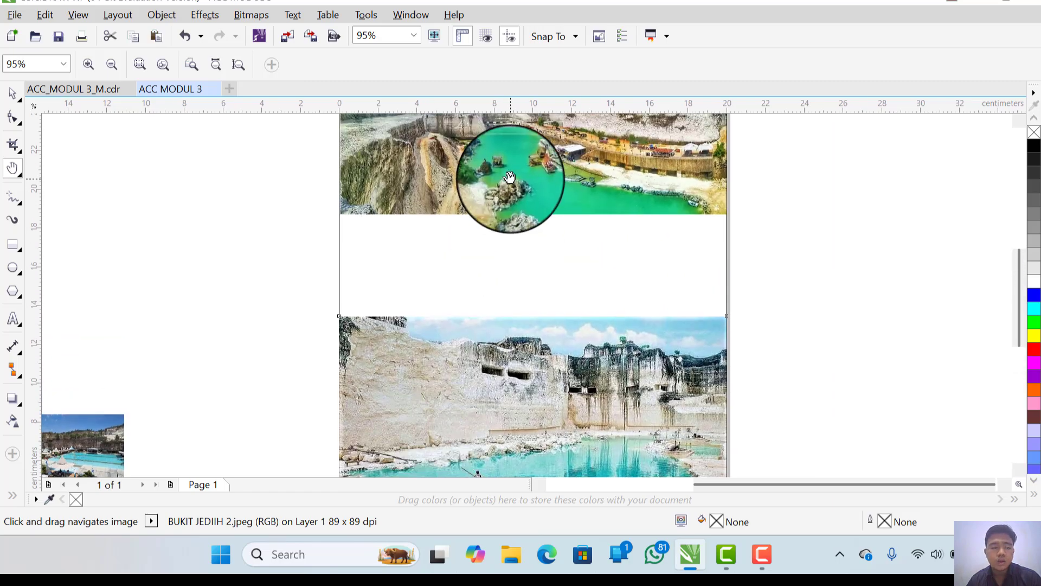
{"action": "left_click", "coordinate": [12, 95]}
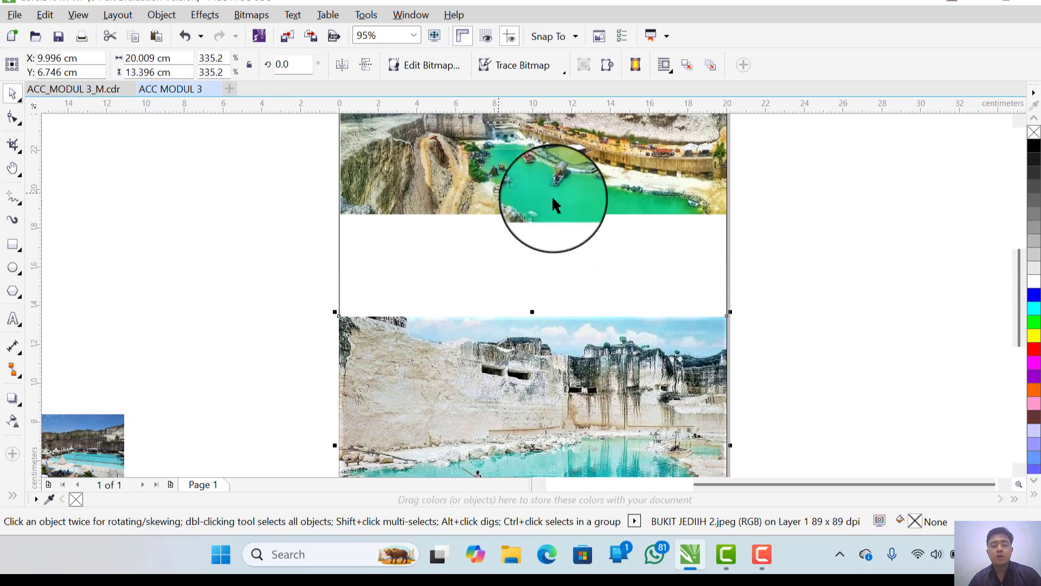
{"action": "left_click", "coordinate": [522, 184]}
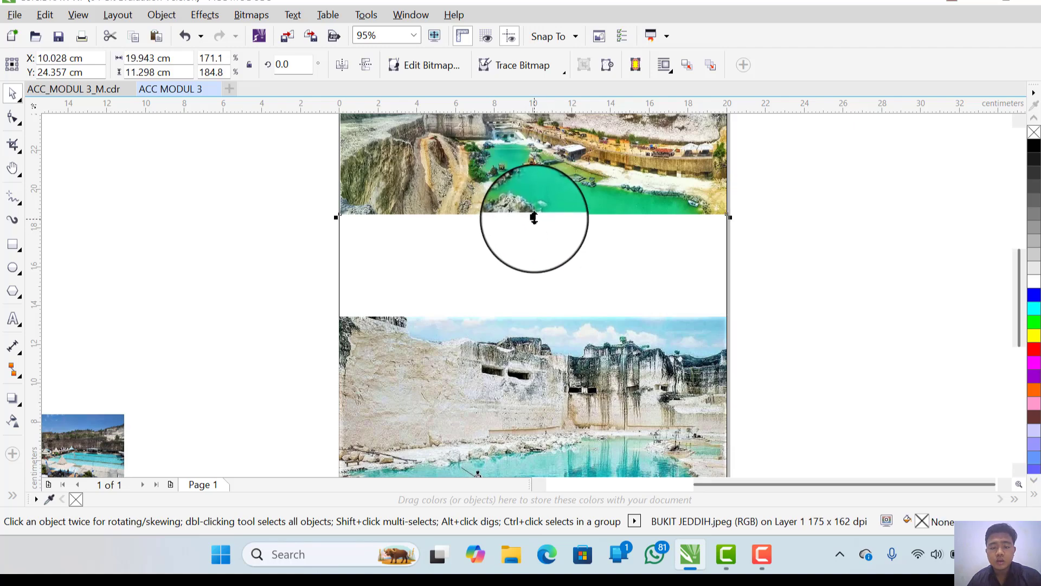
{"action": "mouse_move", "coordinate": [535, 223]}
{"action": "left_mouse_down"}
{"action": "mouse_move", "coordinate": [534, 253]}
{"action": "mouse_move", "coordinate": [533, 233]}
{"action": "left_mouse_up"}
{"action": "left_click", "coordinate": [256, 251]}
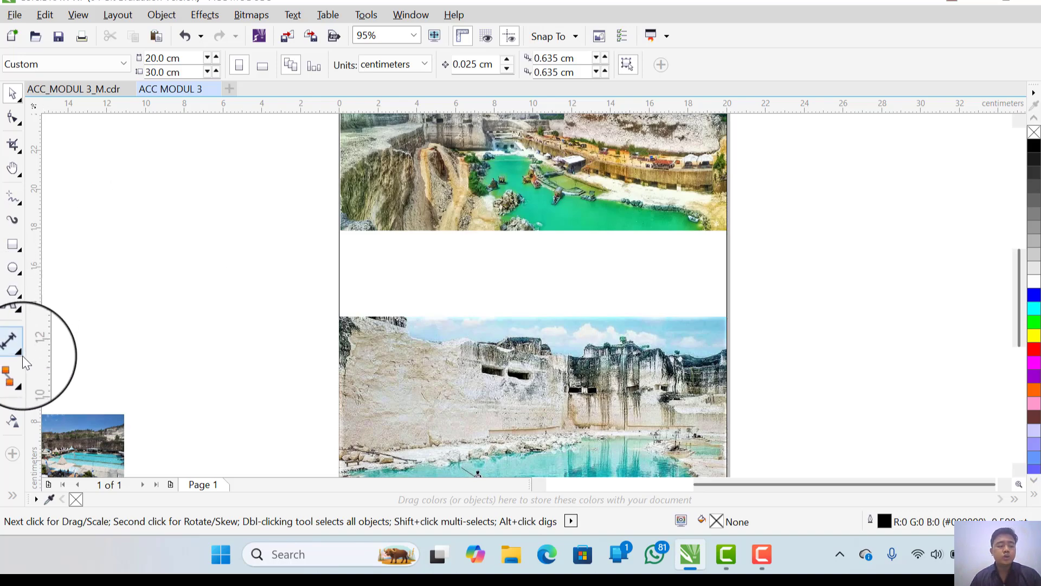
Step: Apply a linear fountain transparency to the upper photo, fading straight down from the lake into the blank gap
{"action": "left_click", "coordinate": [16, 421]}
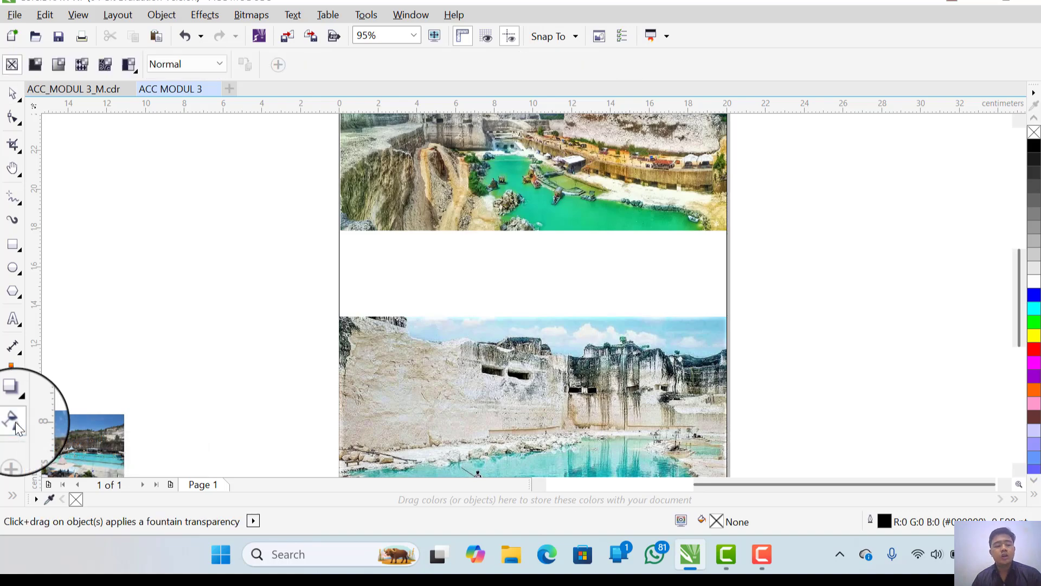
{"action": "left_click", "coordinate": [522, 350]}
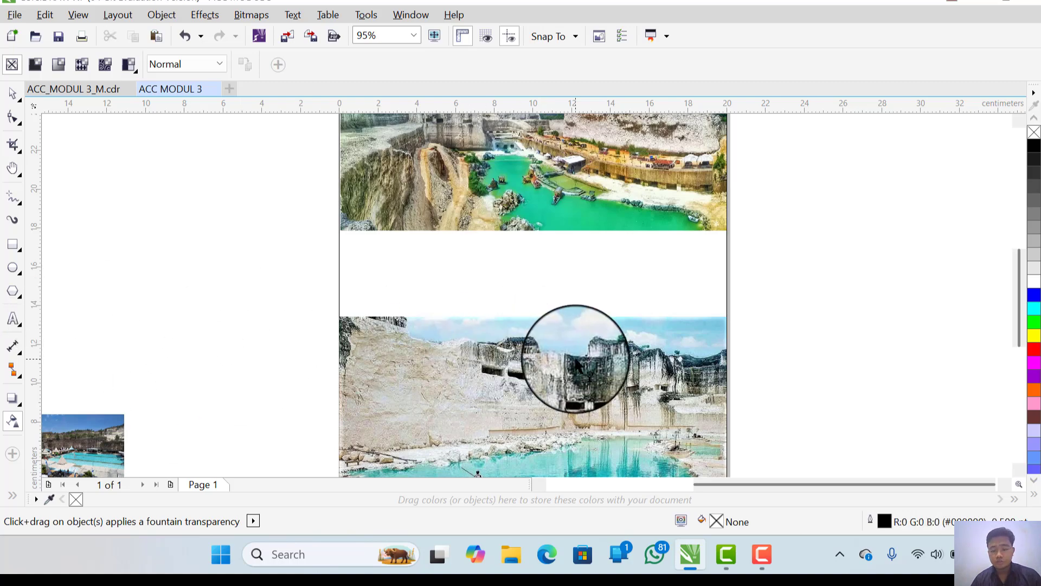
{"action": "left_click", "coordinate": [542, 183]}
{"action": "left_click_drag", "start_coordinate": [541, 179], "coordinate": [541, 278]}
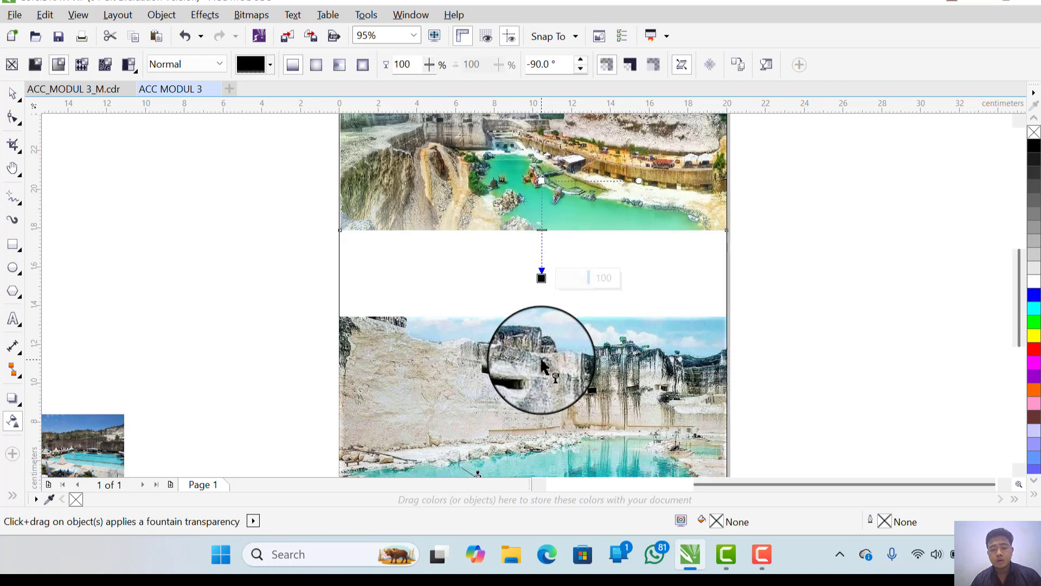
Step: Apply a linear fountain transparency to the lower photo, fading straight up into the gap and starting just below the cliff tops
{"action": "left_click", "coordinate": [542, 387]}
{"action": "left_click_drag", "start_coordinate": [543, 384], "coordinate": [545, 273]}
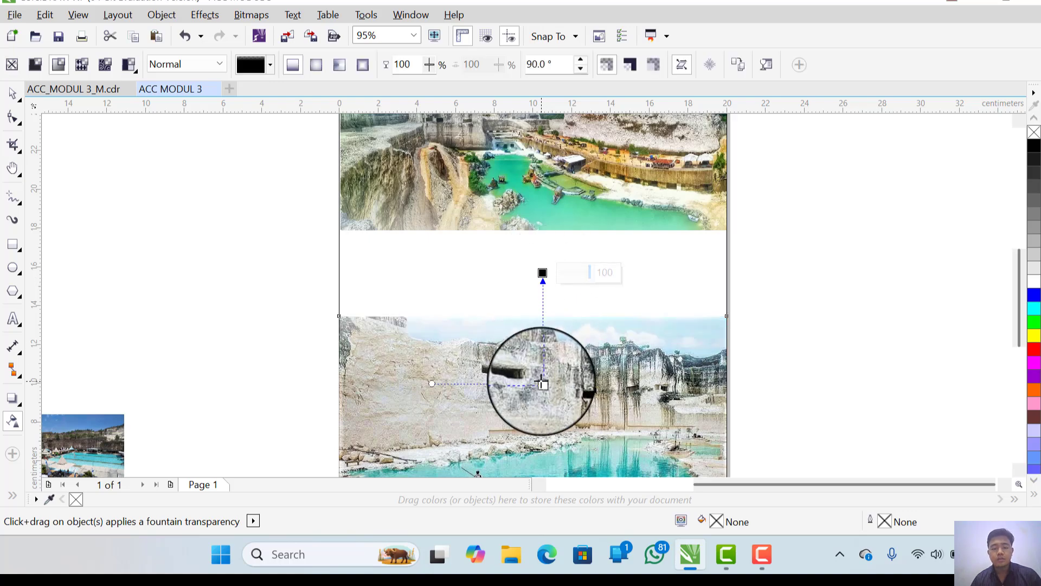
{"action": "left_click_drag", "start_coordinate": [543, 384], "coordinate": [542, 355]}
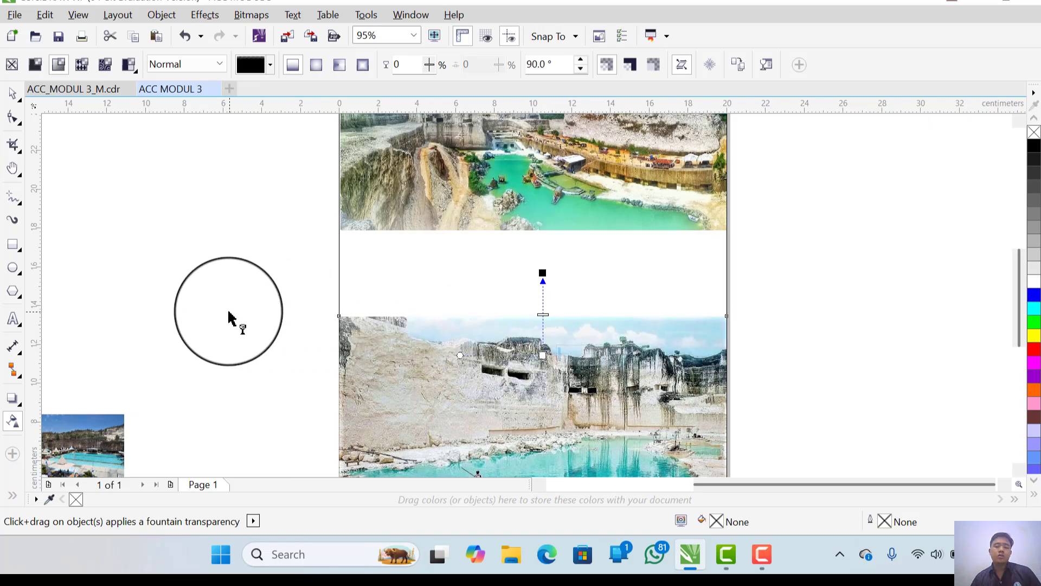
{"action": "left_click", "coordinate": [187, 310]}
Step: Adjust the upper photo's transparency so its downward fade reaches further into the gap, with the midpoint shifted up
{"action": "scroll", "coordinate": [581, 269], "scroll_direction": "up", "scroll_amount": 4}
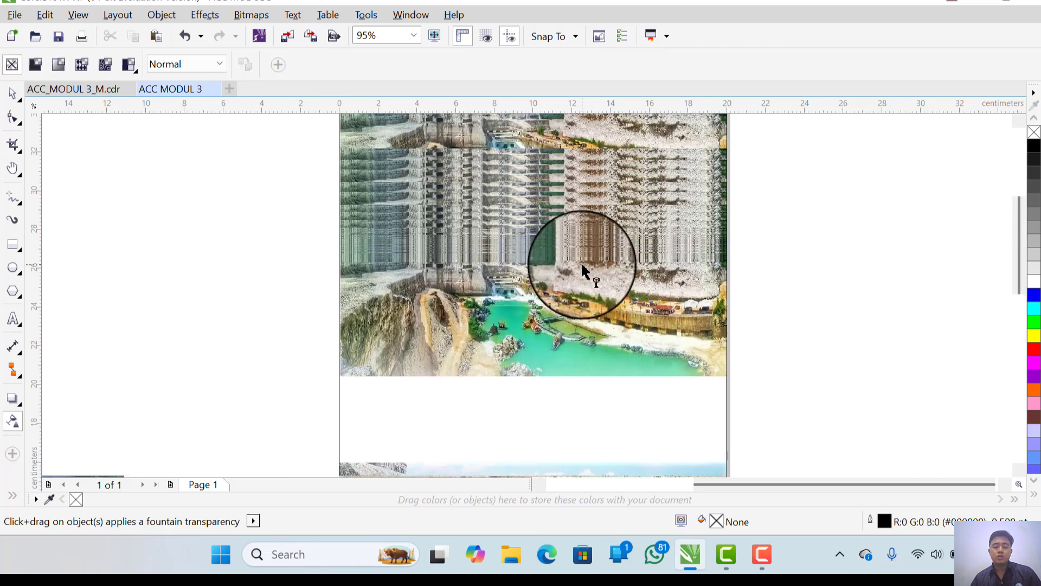
{"action": "scroll", "coordinate": [582, 266], "scroll_direction": "down", "scroll_amount": 6}
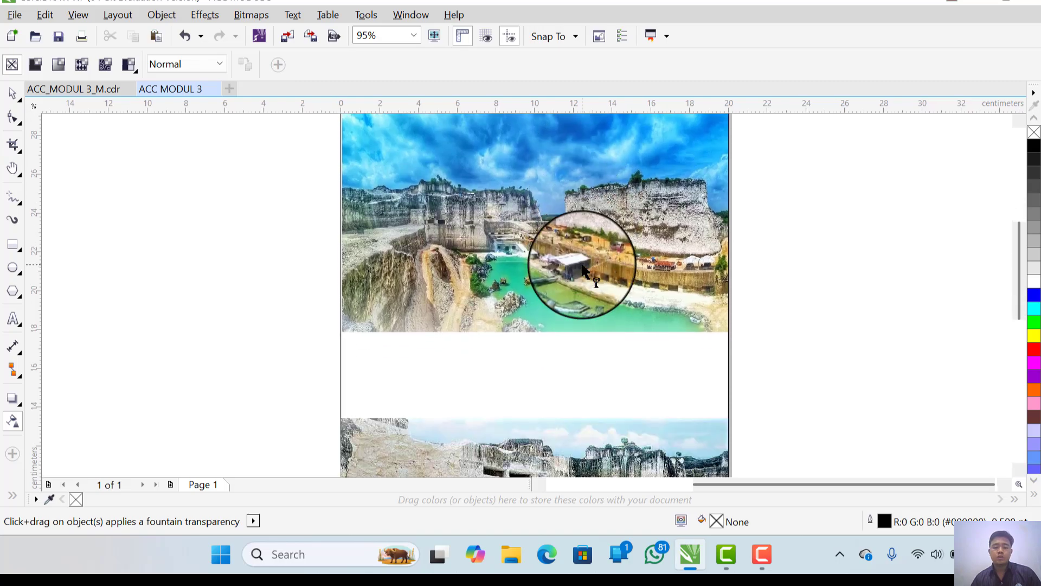
{"action": "scroll", "coordinate": [581, 267], "scroll_direction": "up", "scroll_amount": 2}
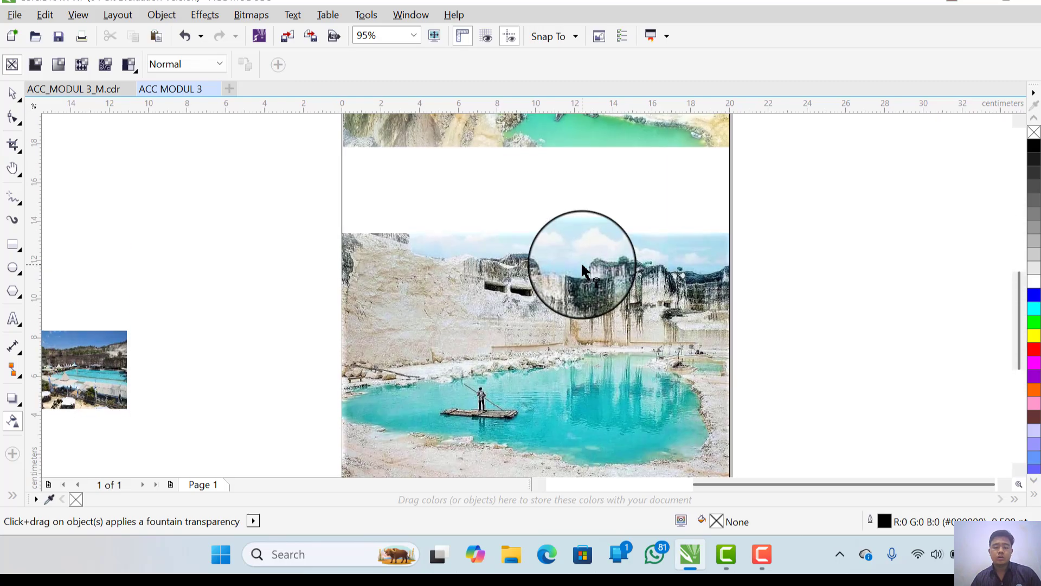
{"action": "scroll", "coordinate": [582, 269], "scroll_direction": "up", "scroll_amount": 3}
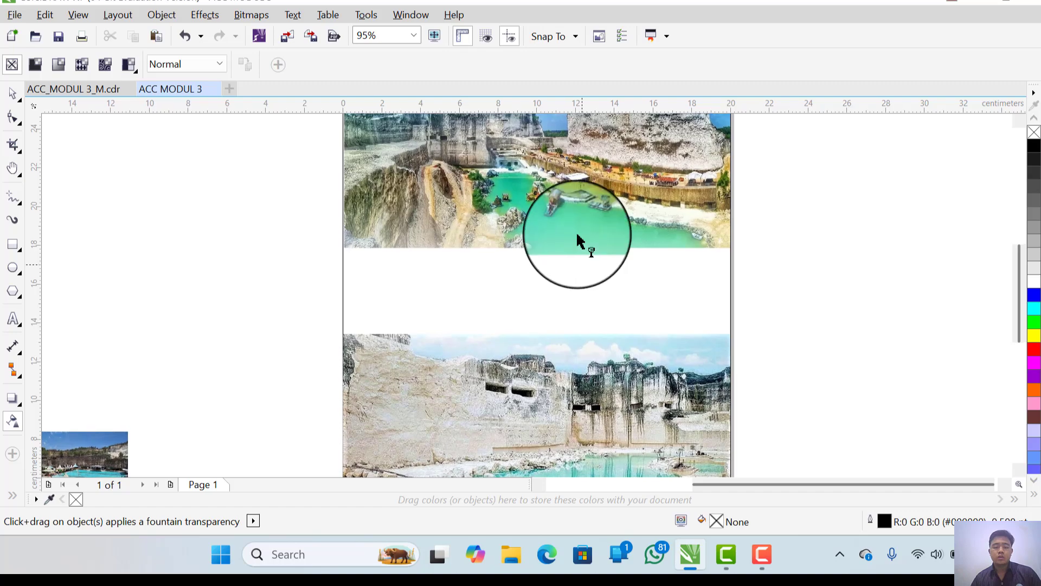
{"action": "left_click_drag", "start_coordinate": [542, 231], "coordinate": [549, 283]}
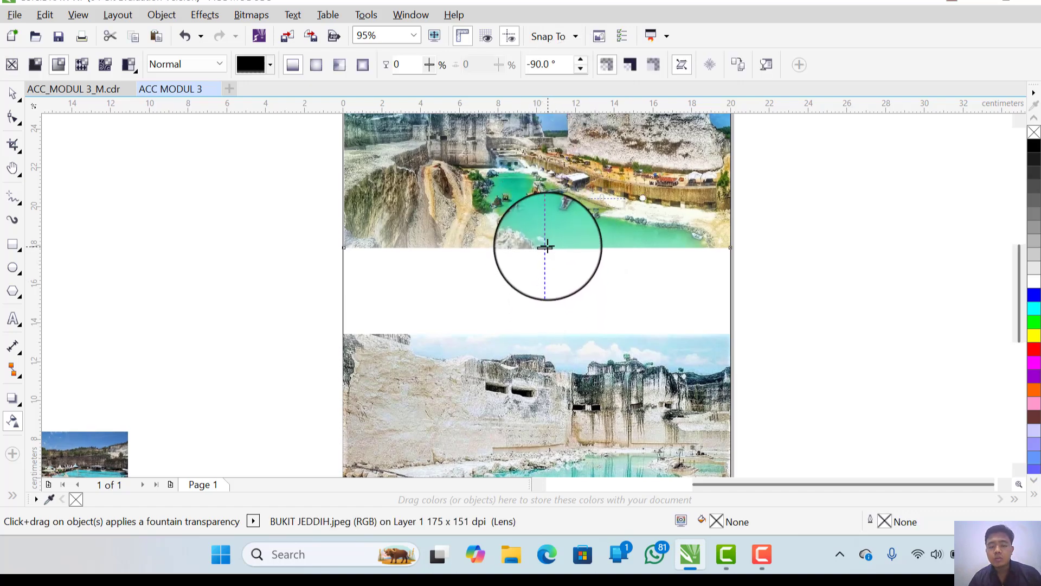
{"action": "left_click_drag", "start_coordinate": [547, 248], "coordinate": [546, 223]}
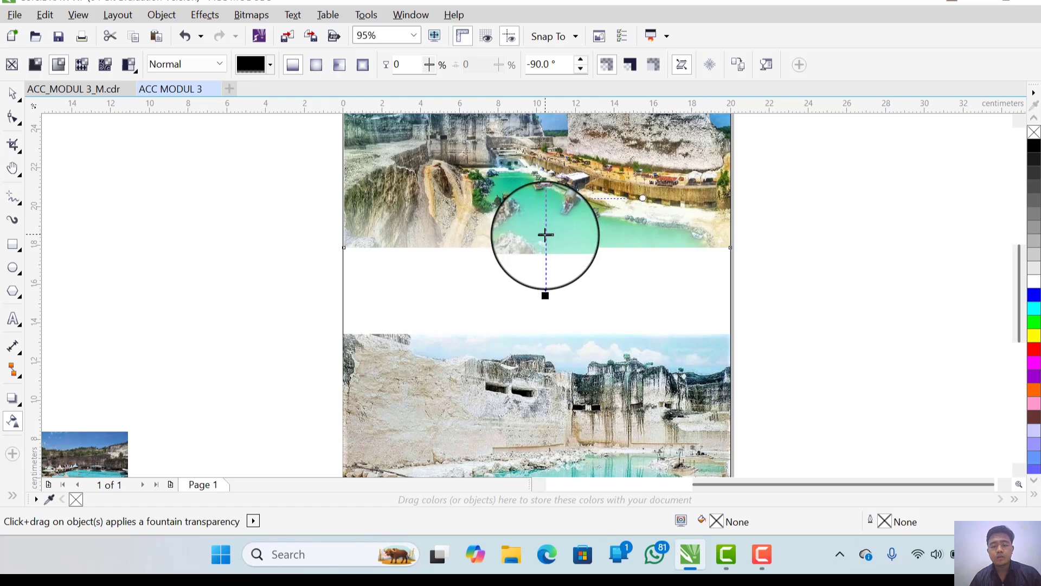
Step: Adjust the lower photo's upward transparency so the fade starts lower, at the cliffs, and softens its upper edge
{"action": "left_click", "coordinate": [496, 417]}
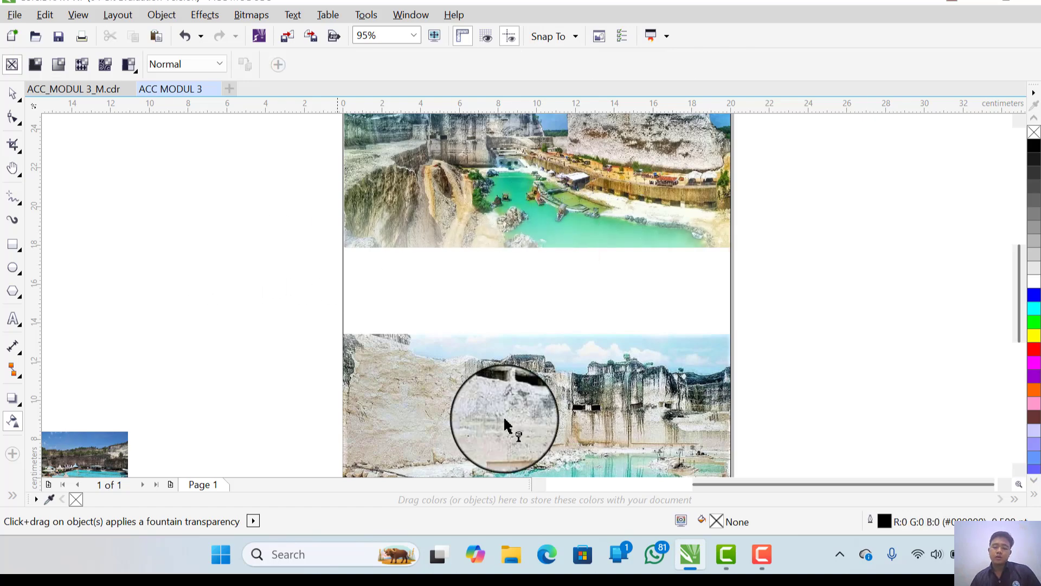
{"action": "left_click_drag", "start_coordinate": [547, 377], "coordinate": [546, 345]}
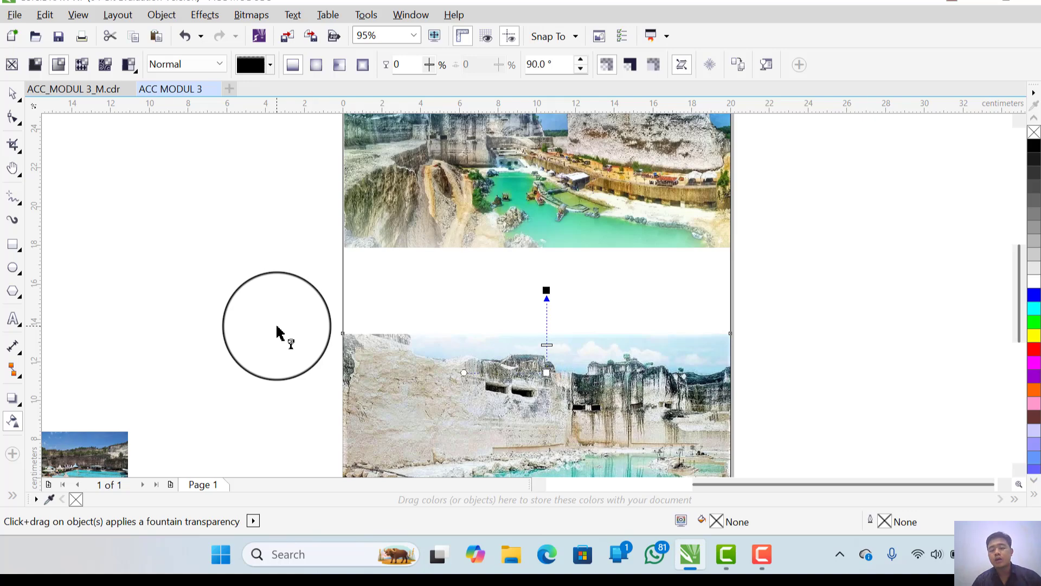
{"action": "left_click", "coordinate": [275, 325]}
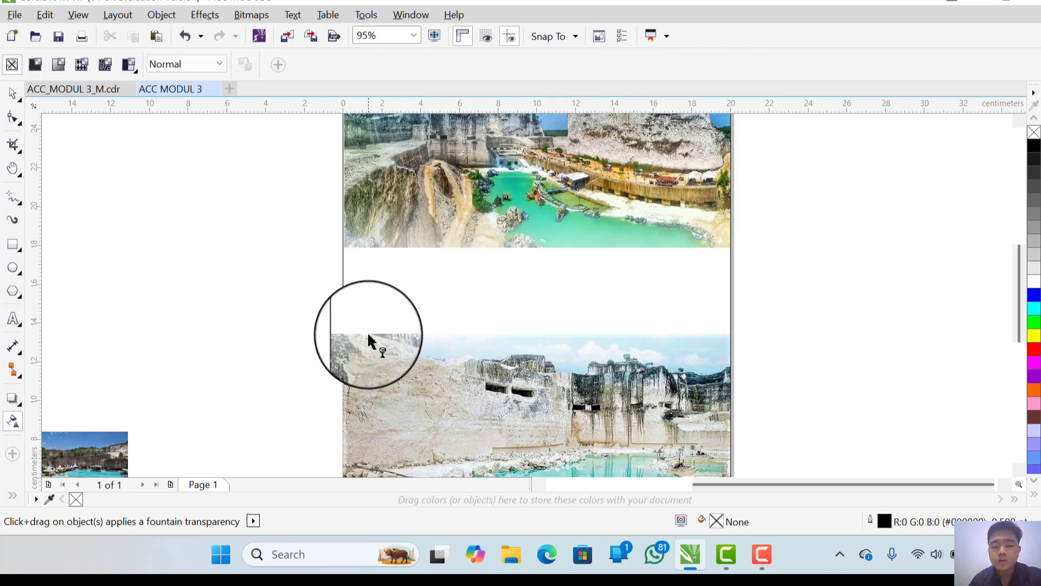
Step: Check the title text on Page 1 of the finished reference poster in ACC_MODUL 3_M.cdr, returning to the ACC MODUL 3 document
{"action": "left_click", "coordinate": [14, 320]}
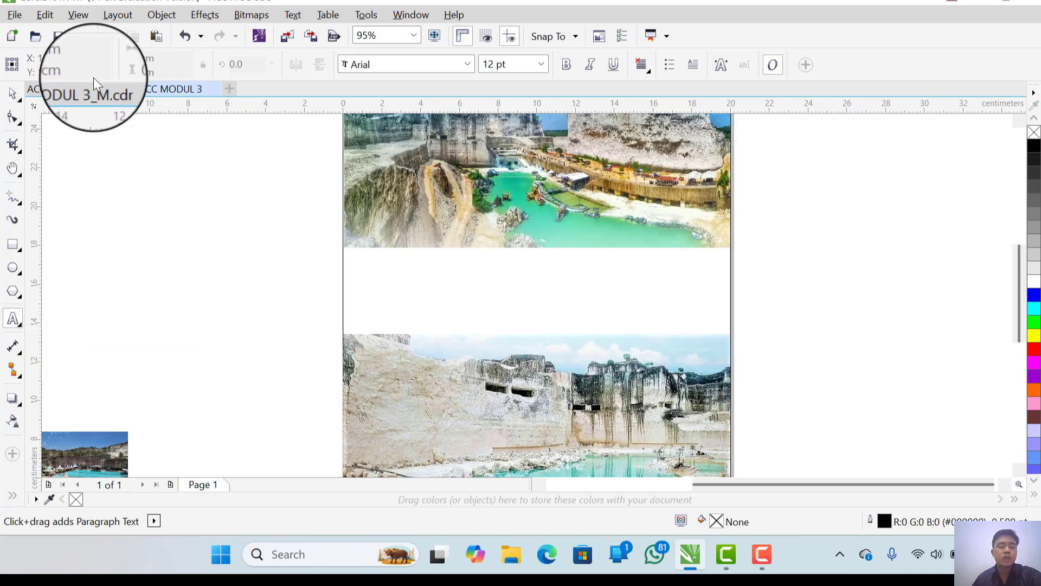
{"action": "left_click", "coordinate": [95, 92]}
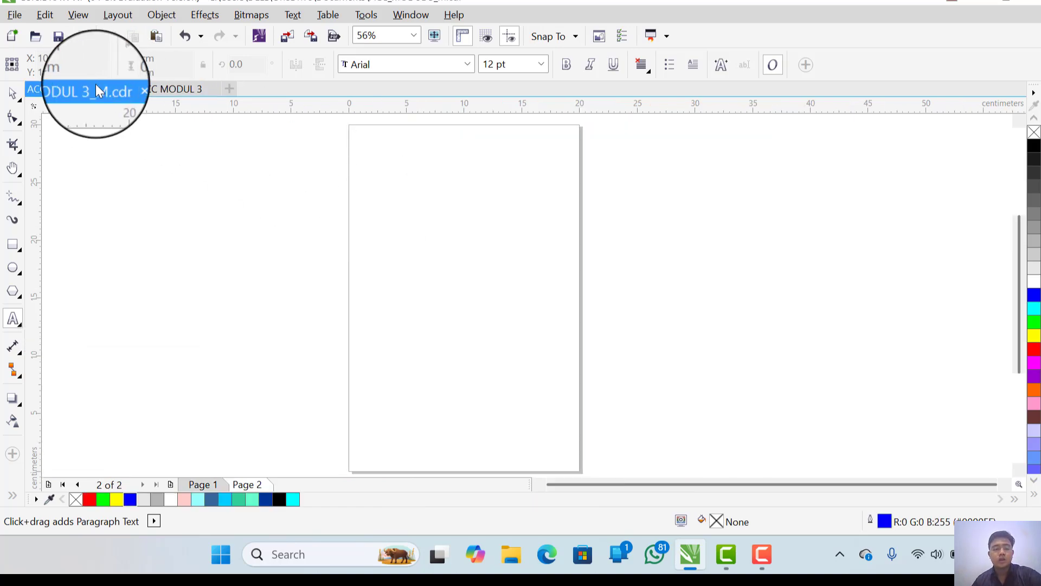
{"action": "left_click", "coordinate": [205, 485]}
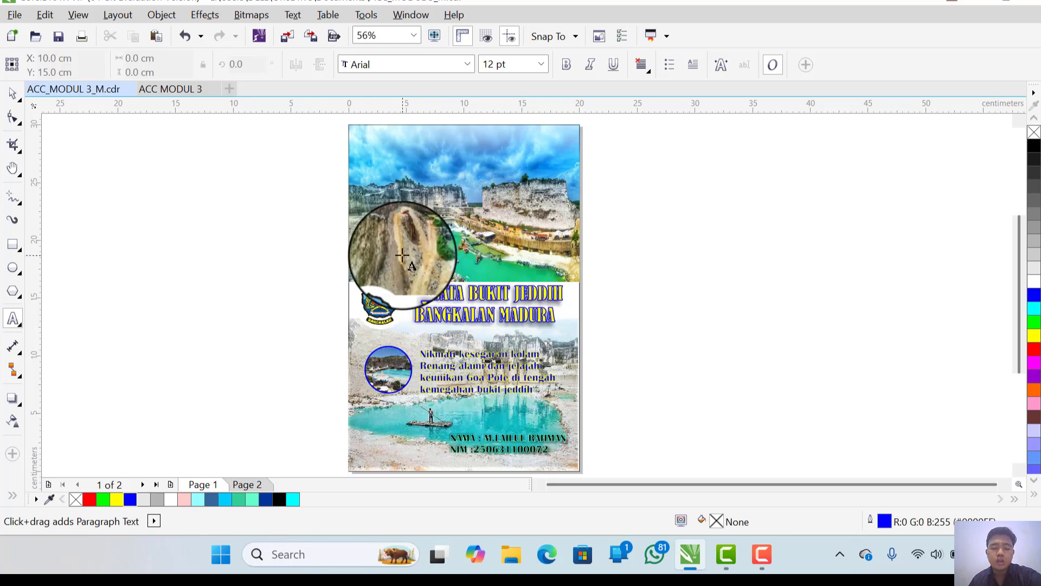
{"action": "left_click", "coordinate": [172, 90]}
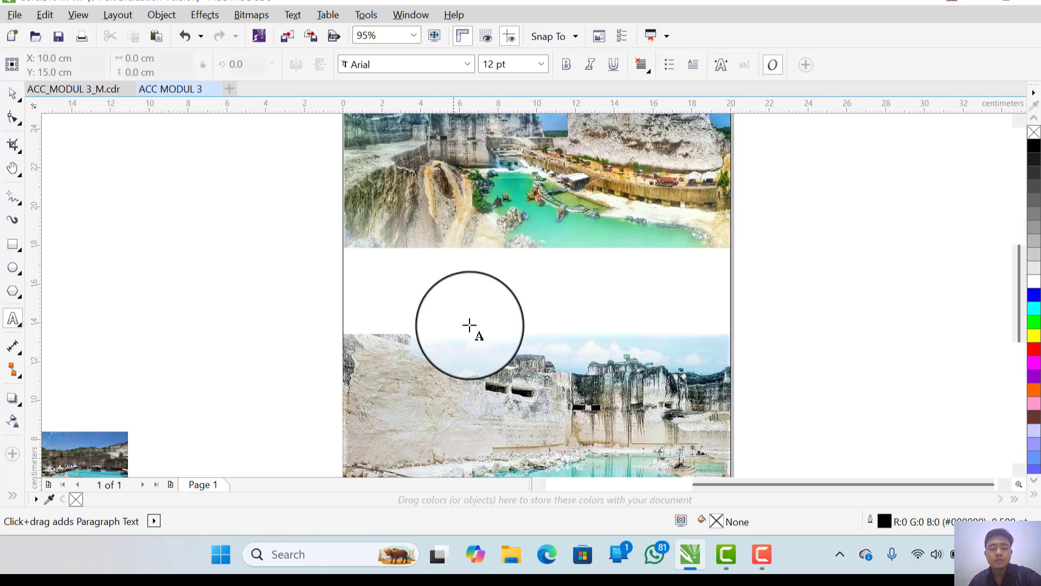
Step: Add the two-line title "WISATA BUKIT JEDDIH / BANGKALAN MADURA" between the photos and enlarge it to about 13.3 cm wide
{"action": "left_click", "coordinate": [448, 269]}
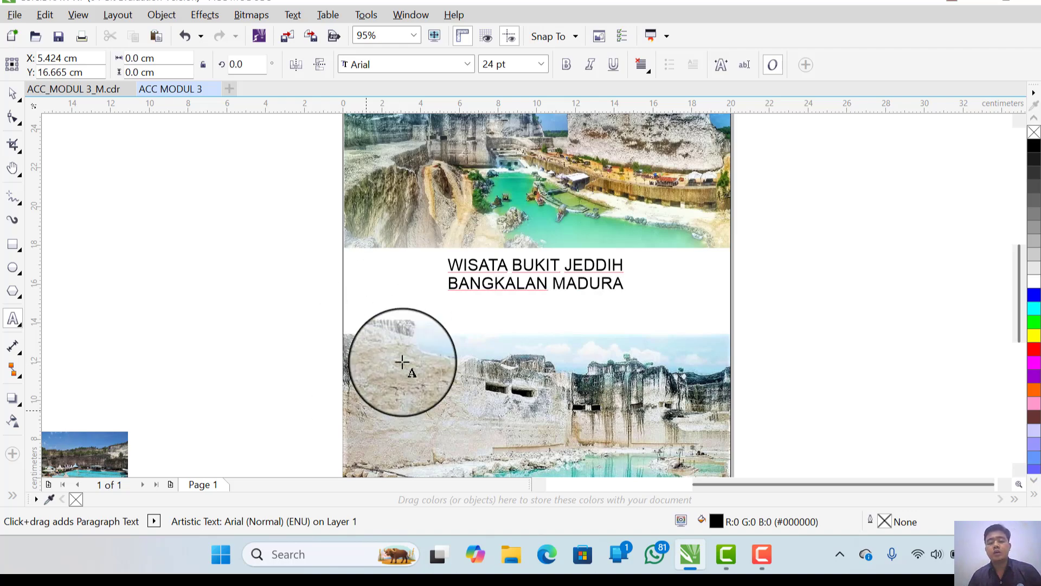
{"action": "key", "text": "Escape"}
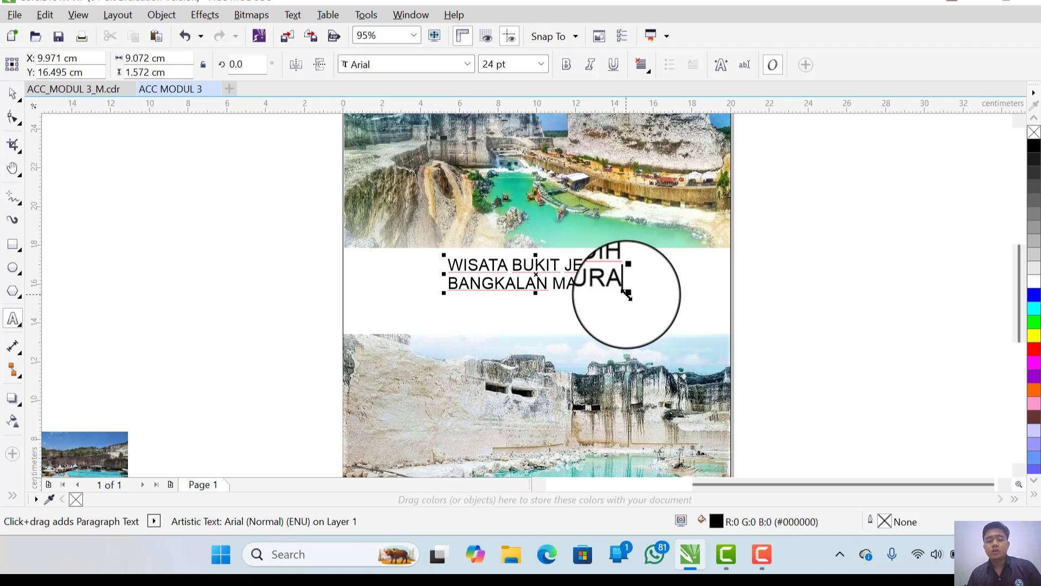
{"action": "left_click_drag", "start_coordinate": [626, 294], "coordinate": [671, 334]}
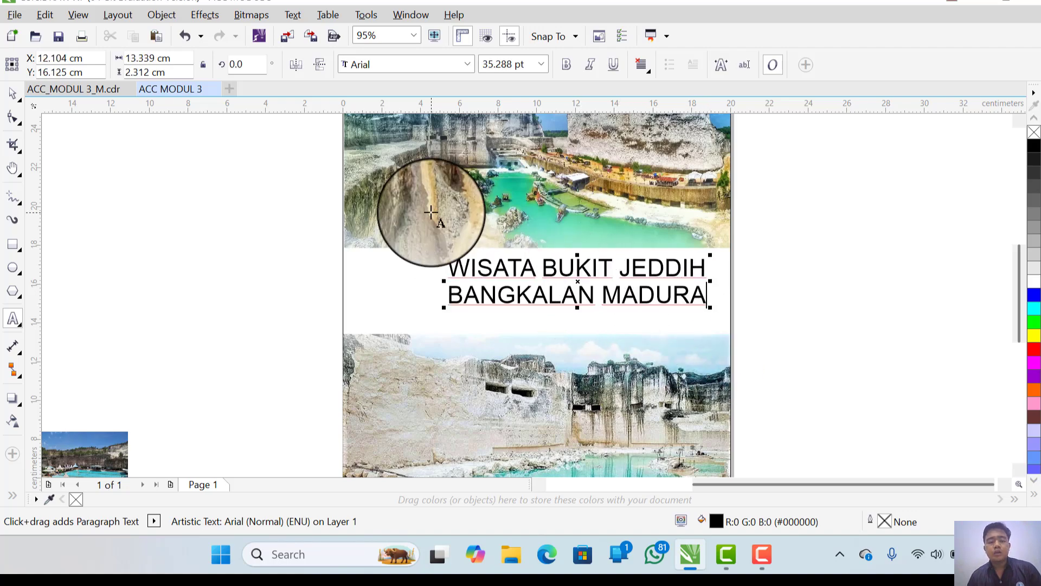
Step: Try to set the title's font to Britannic Bold
{"action": "left_click", "coordinate": [468, 64]}
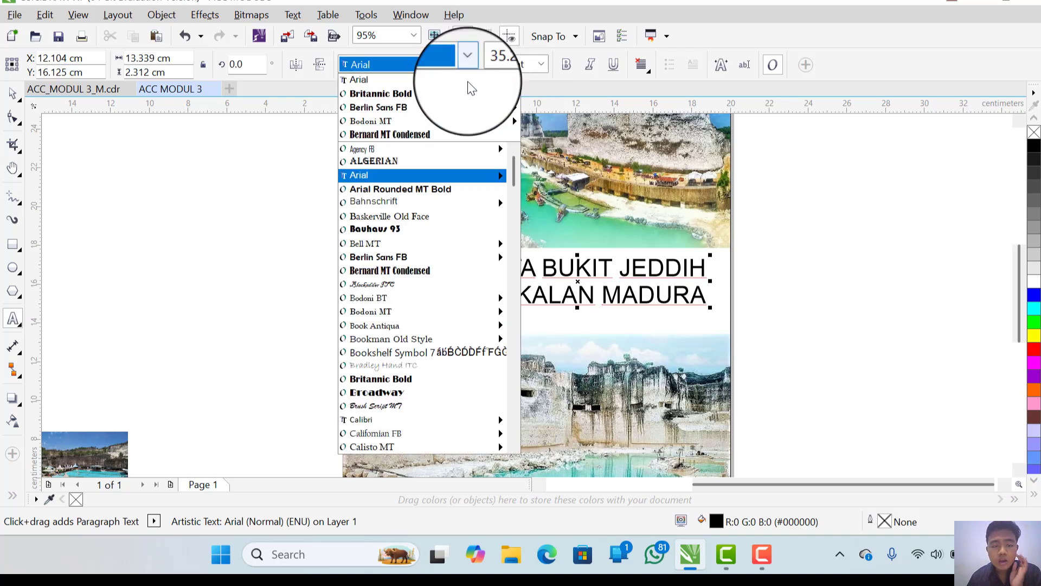
{"action": "mouse_move", "coordinate": [390, 179]}
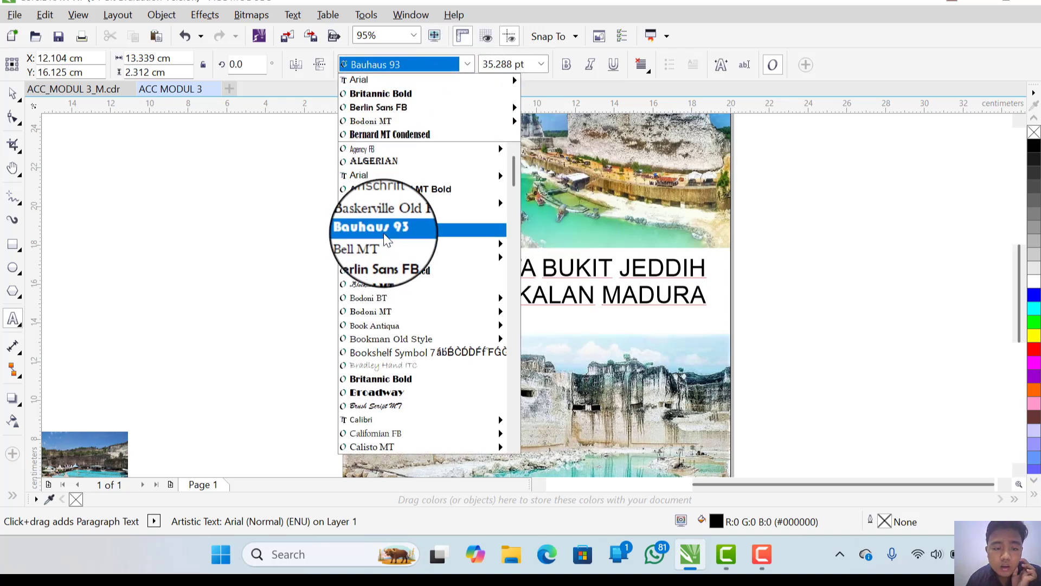
{"action": "mouse_move", "coordinate": [381, 263]}
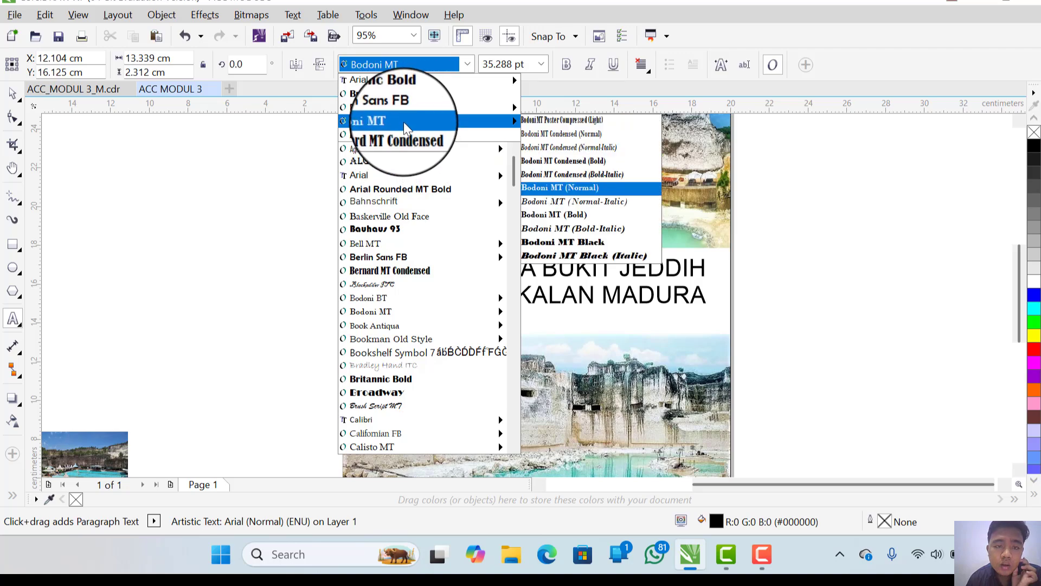
{"action": "left_click", "coordinate": [407, 95]}
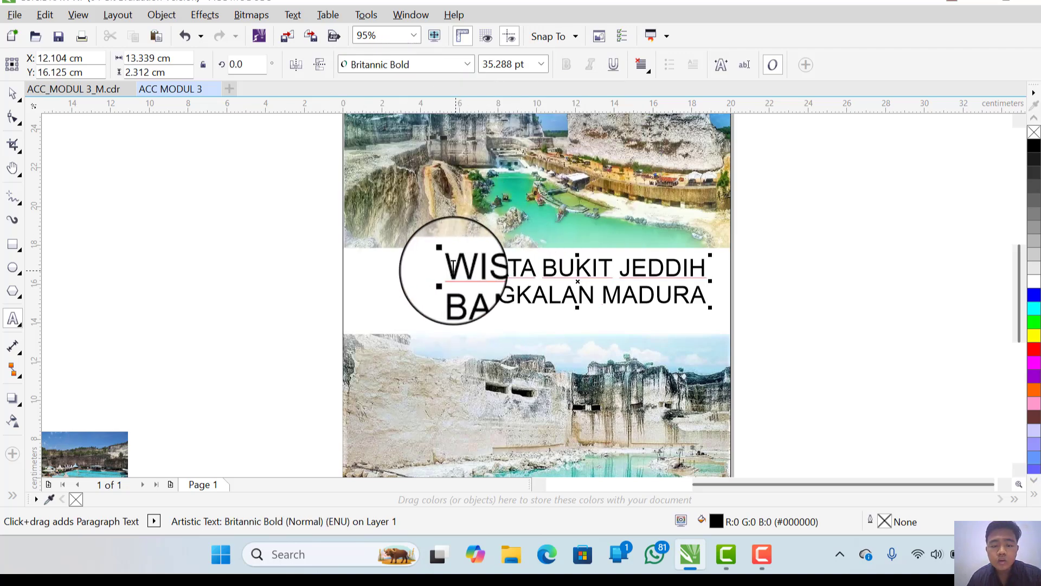
Step: Set both lines of the title in the Bernard MT Condensed font
{"action": "left_click_drag", "start_coordinate": [446, 269], "coordinate": [708, 297]}
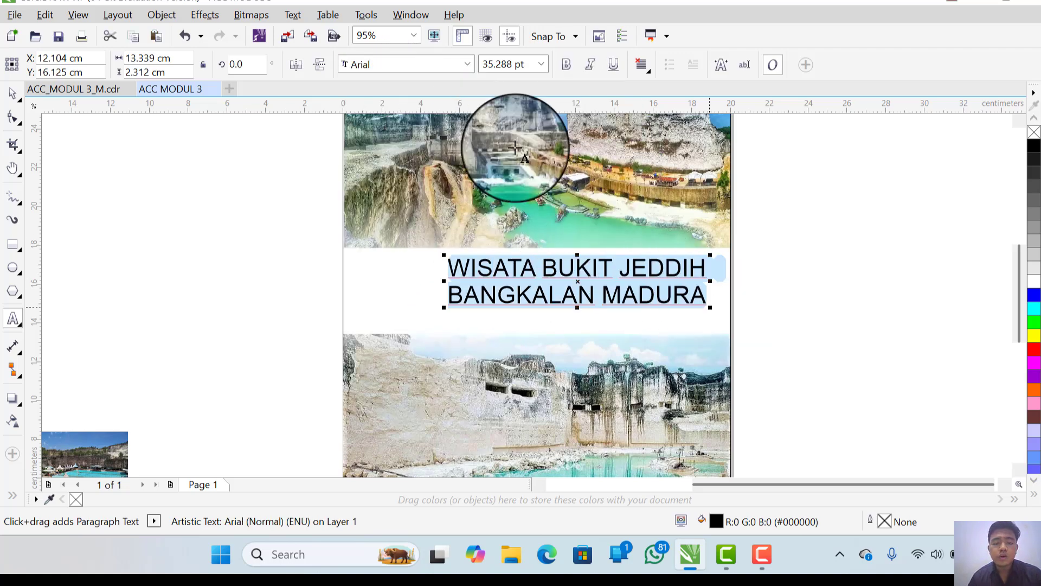
{"action": "left_click", "coordinate": [465, 65]}
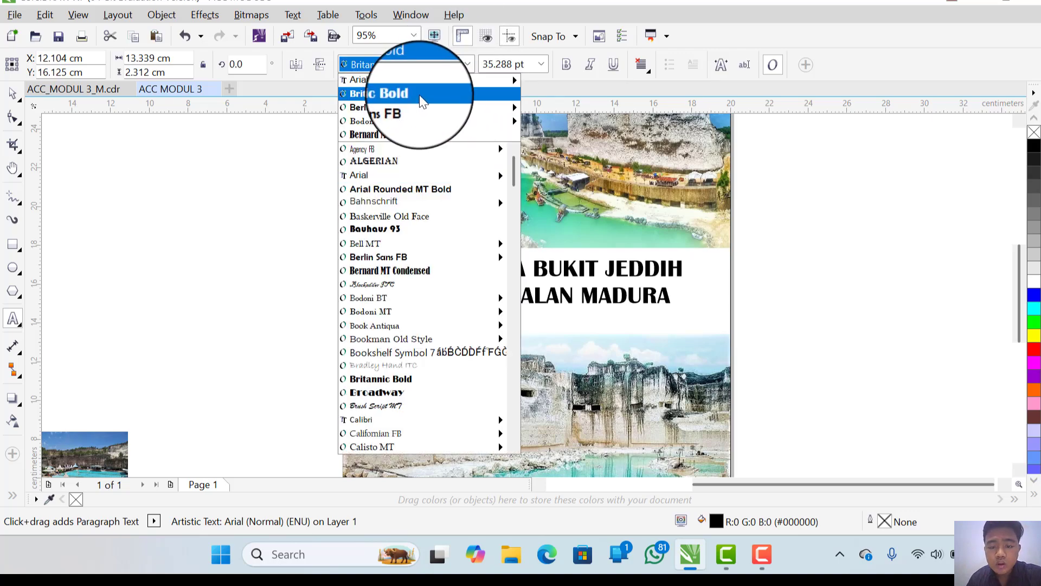
{"action": "mouse_move", "coordinate": [399, 108]}
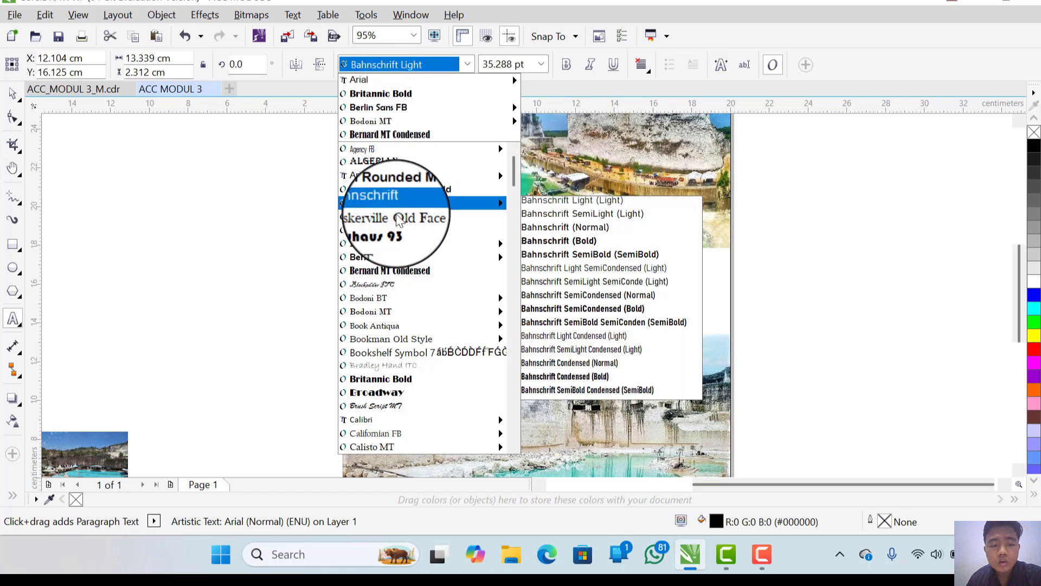
{"action": "left_click", "coordinate": [416, 135]}
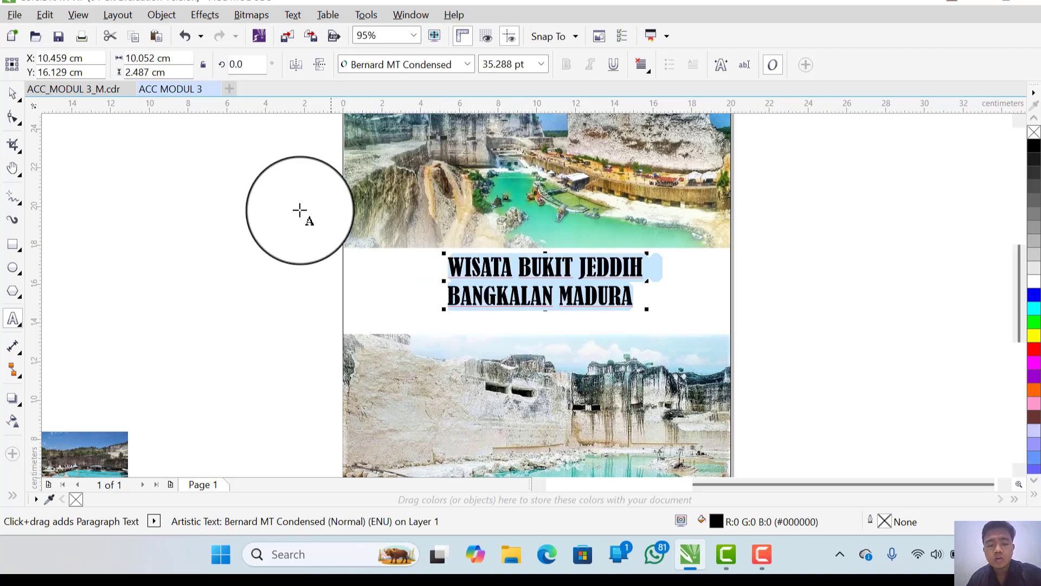
{"action": "left_click", "coordinate": [282, 224]}
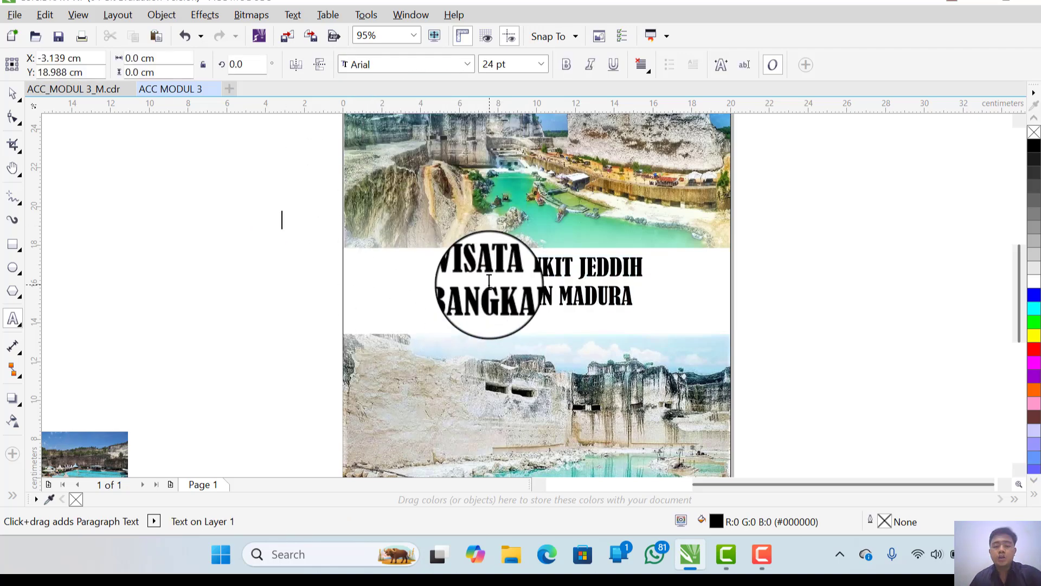
{"action": "left_click", "coordinate": [459, 64]}
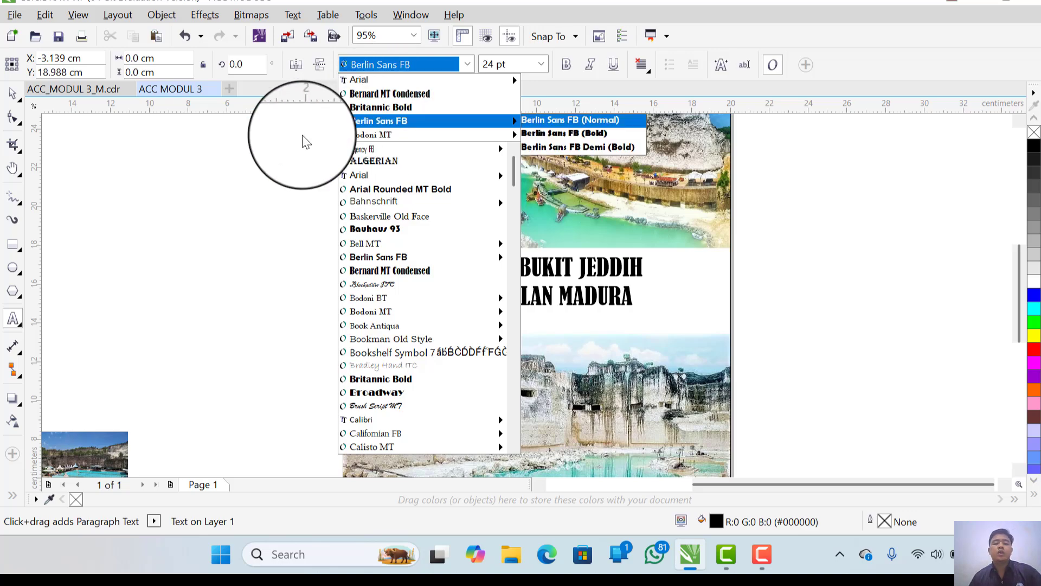
{"action": "left_click", "coordinate": [226, 182]}
Step: Enlarge the title between the photos to about 13.2 cm wide and fill it with yellow
{"action": "left_click", "coordinate": [485, 290]}
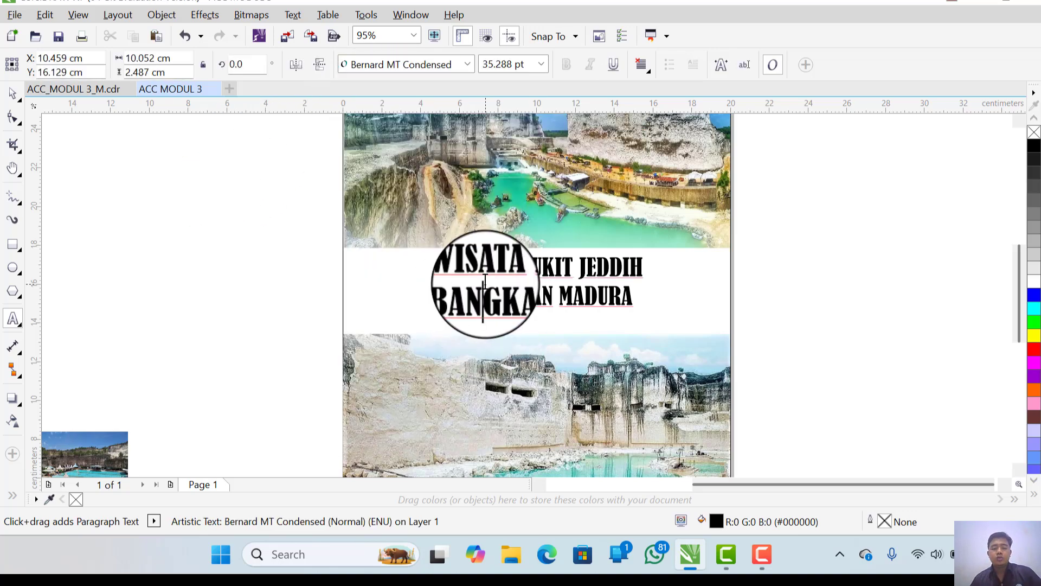
{"action": "left_click", "coordinate": [13, 94]}
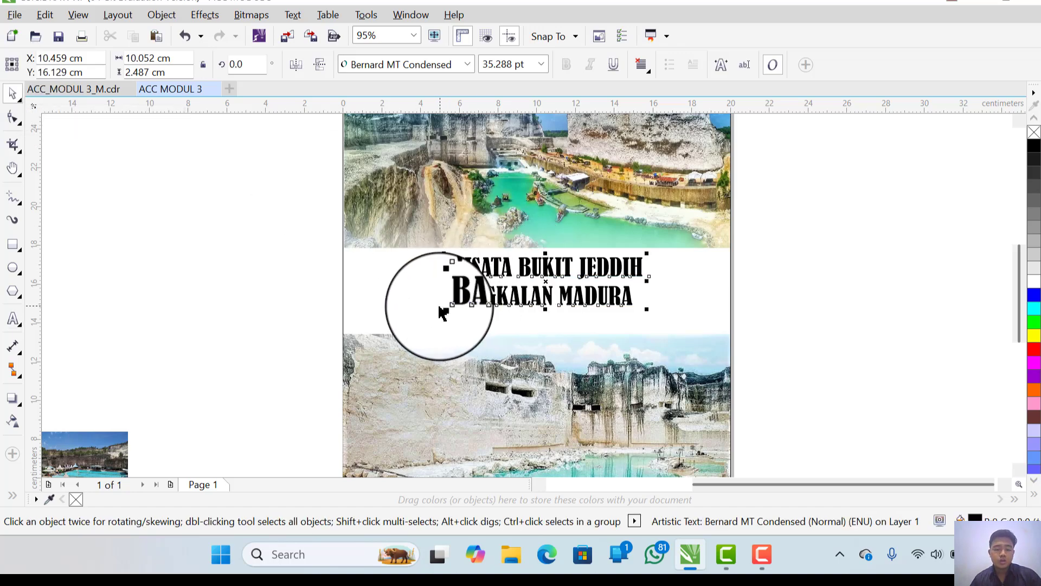
{"action": "left_click_drag", "start_coordinate": [432, 309], "coordinate": [378, 337]}
{"action": "left_click_drag", "start_coordinate": [513, 289], "coordinate": [562, 287]}
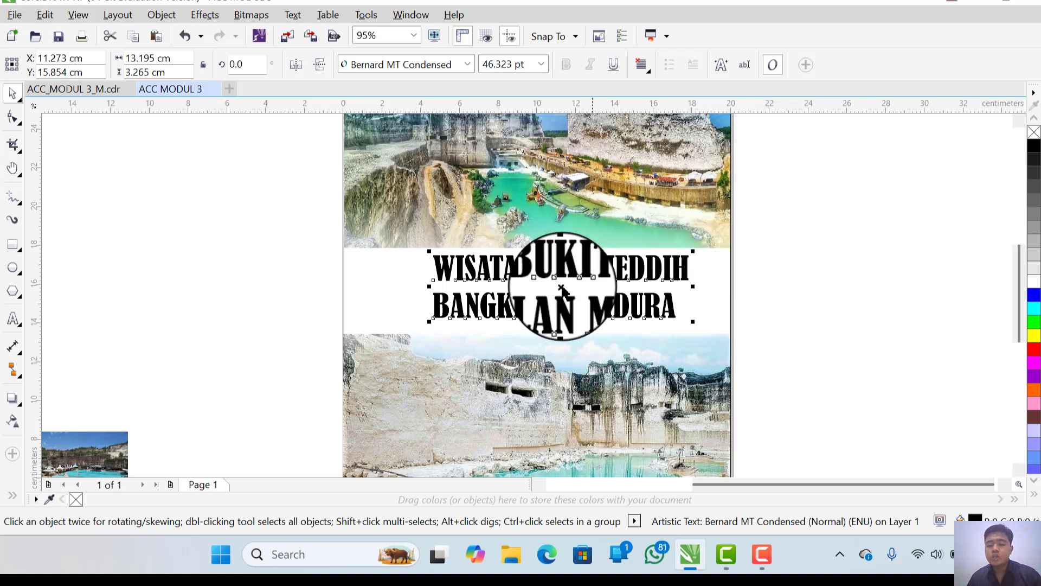
{"action": "left_click", "coordinate": [1033, 335]}
{"action": "left_click_drag", "start_coordinate": [790, 314], "coordinate": [580, 299]}
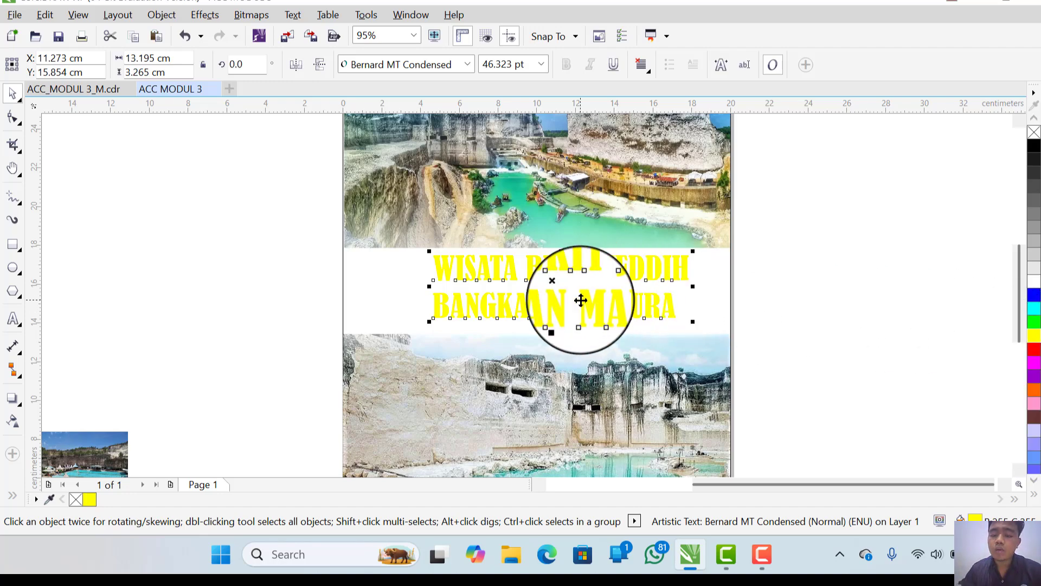
Step: Give the title text a dark green outline with a width of 3.0 pt
{"action": "key", "text": "F12"}
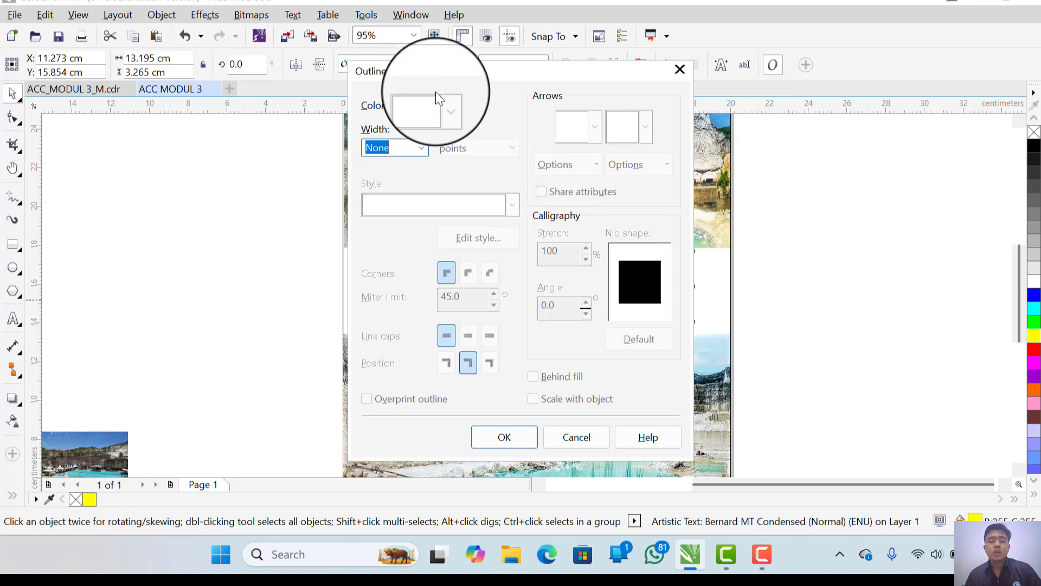
{"action": "left_click", "coordinate": [421, 147]}
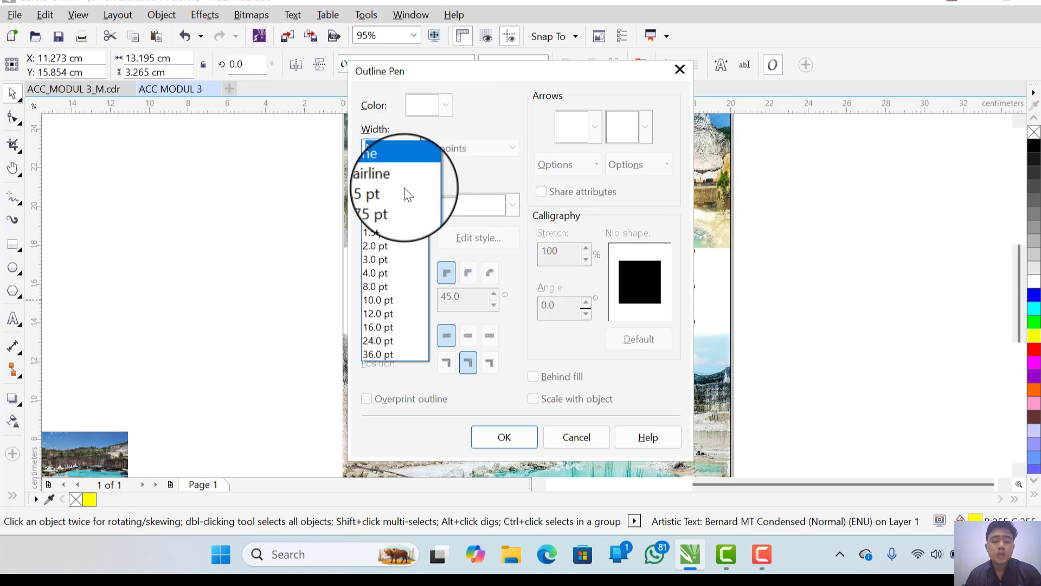
{"action": "left_click", "coordinate": [382, 261]}
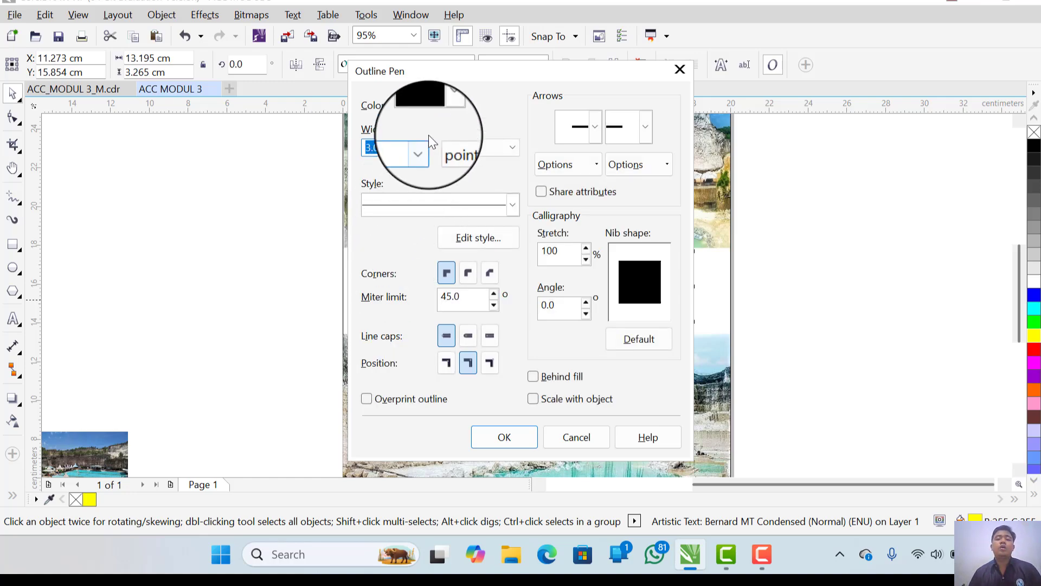
{"action": "left_click", "coordinate": [447, 107]}
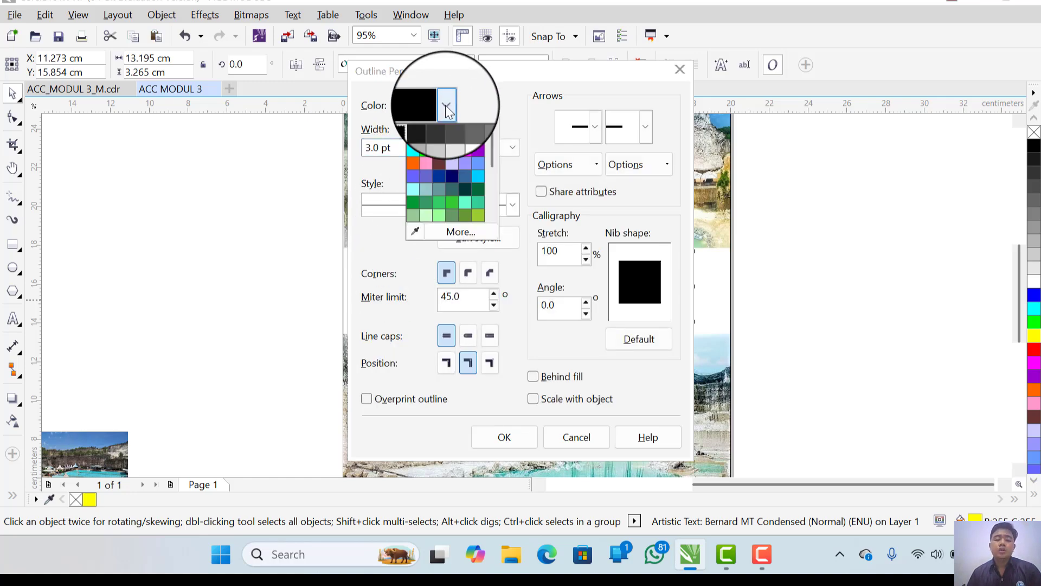
{"action": "left_click", "coordinate": [429, 154]}
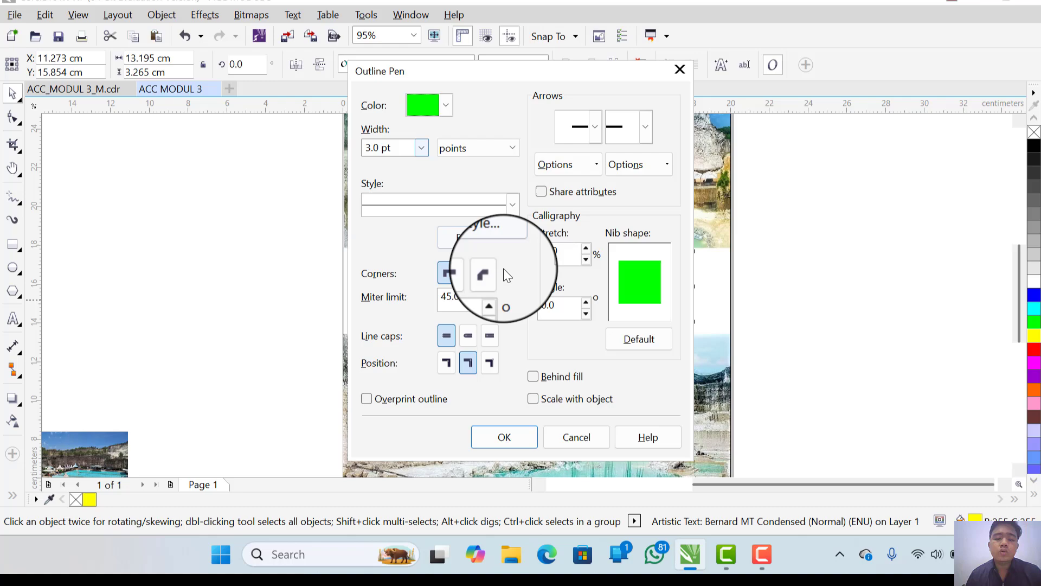
{"action": "left_click", "coordinate": [446, 102]}
{"action": "scroll", "coordinate": [435, 166], "scroll_direction": "down", "scroll_amount": 2}
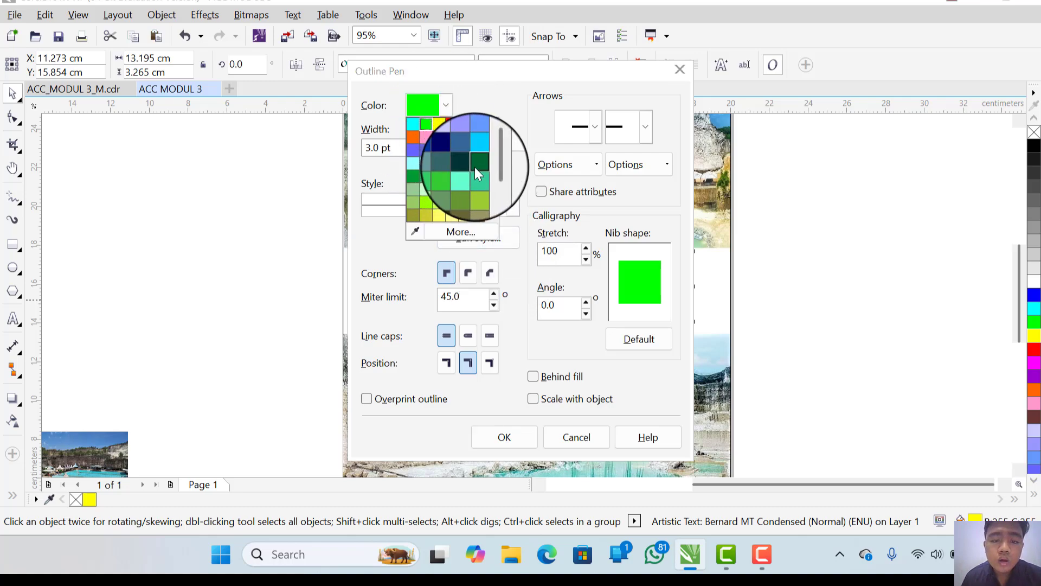
{"action": "left_click", "coordinate": [474, 167]}
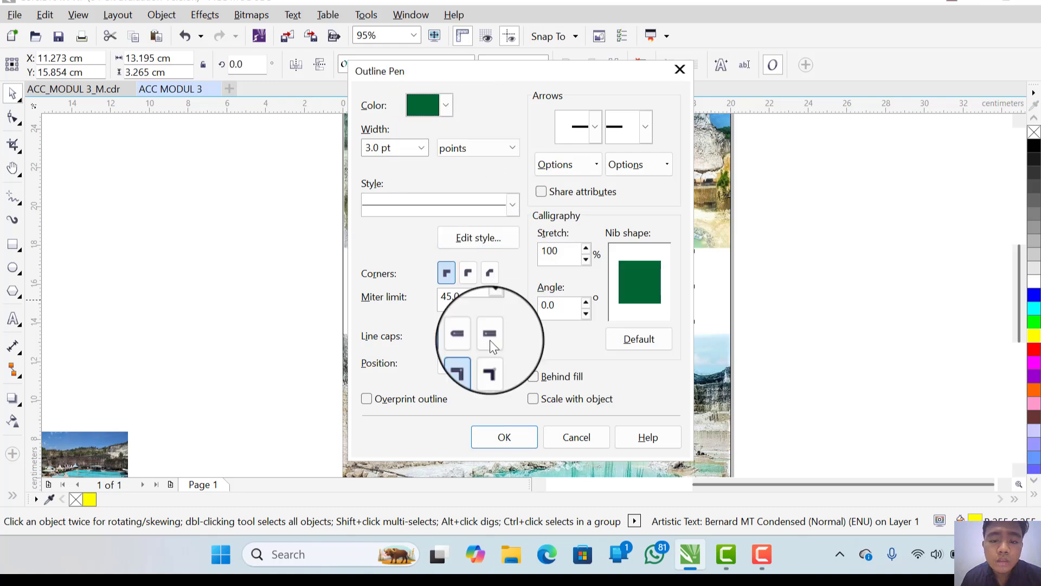
{"action": "left_click", "coordinate": [497, 434]}
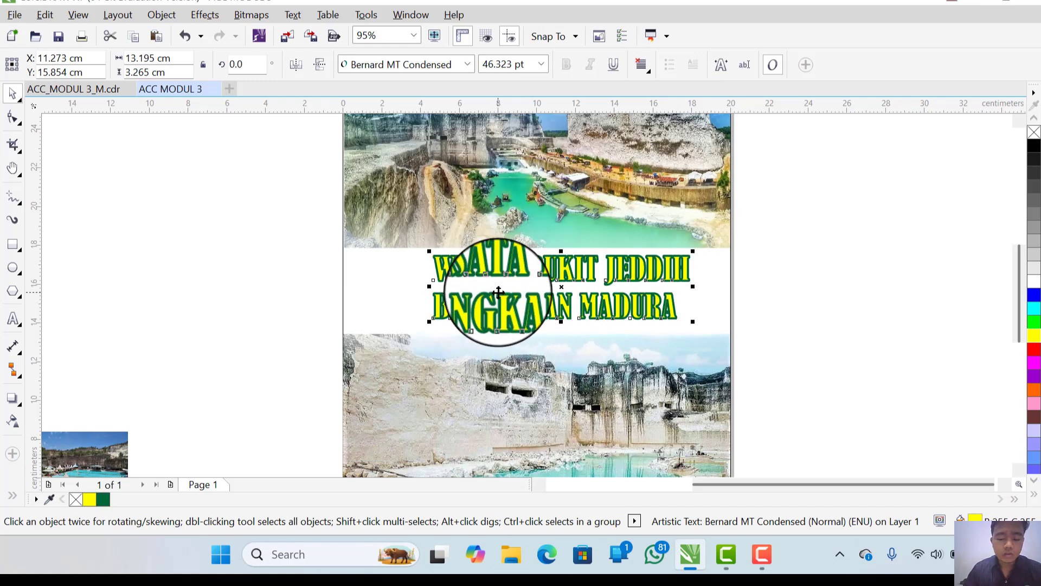
Step: Change the title's outline colour to deep blue (#3300CC)
{"action": "key", "text": "F12"}
{"action": "left_click", "coordinate": [445, 103]}
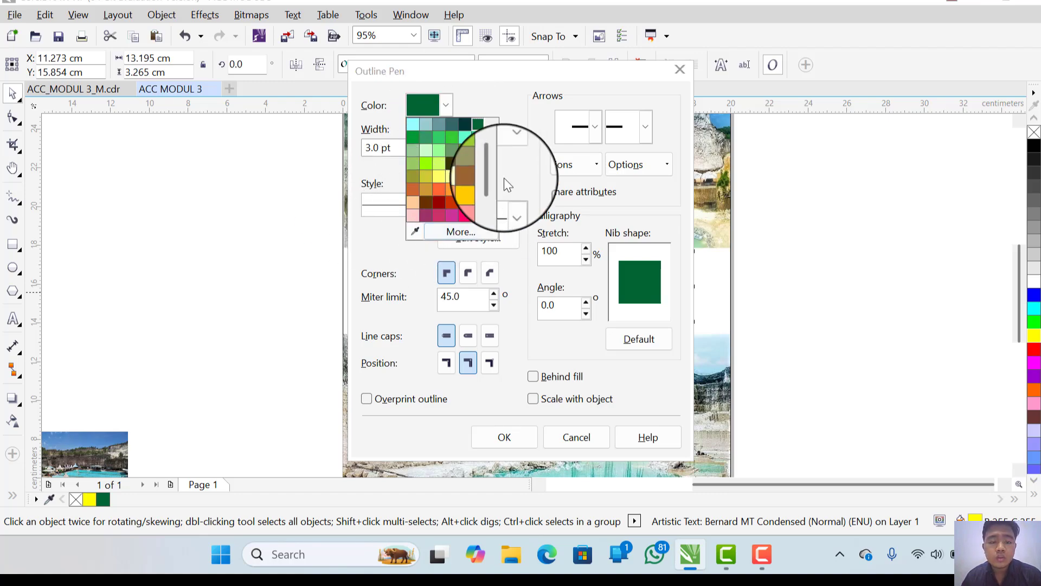
{"action": "left_click_drag", "start_coordinate": [490, 167], "coordinate": [490, 199]}
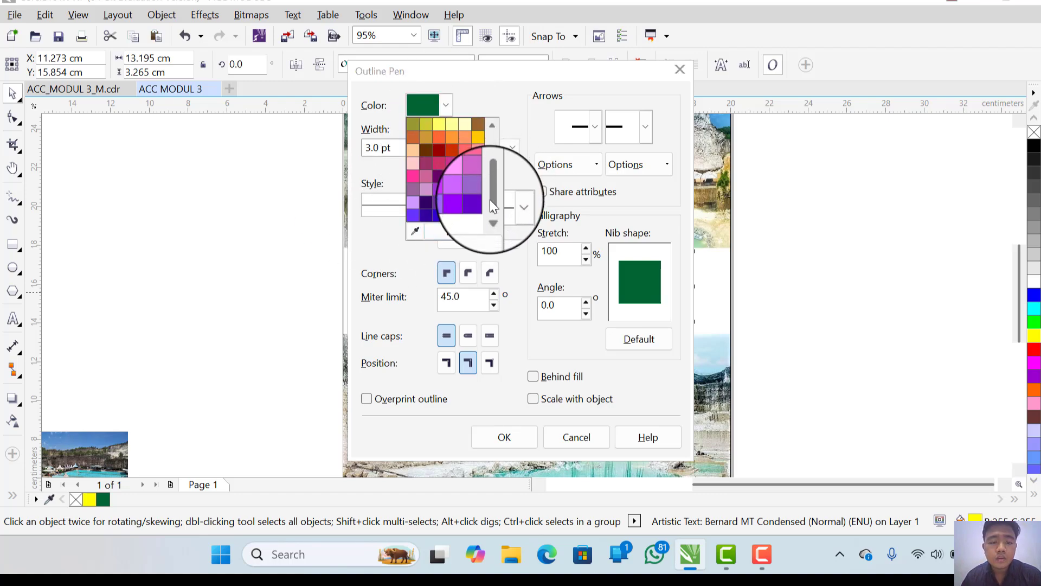
{"action": "left_click", "coordinate": [439, 216]}
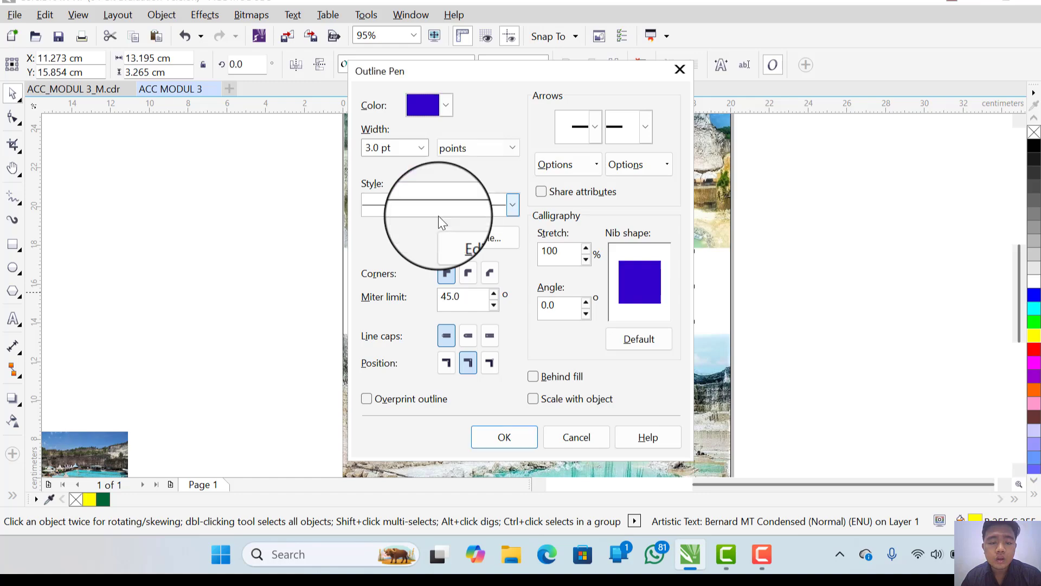
{"action": "left_click", "coordinate": [517, 435]}
{"action": "left_click", "coordinate": [276, 336]}
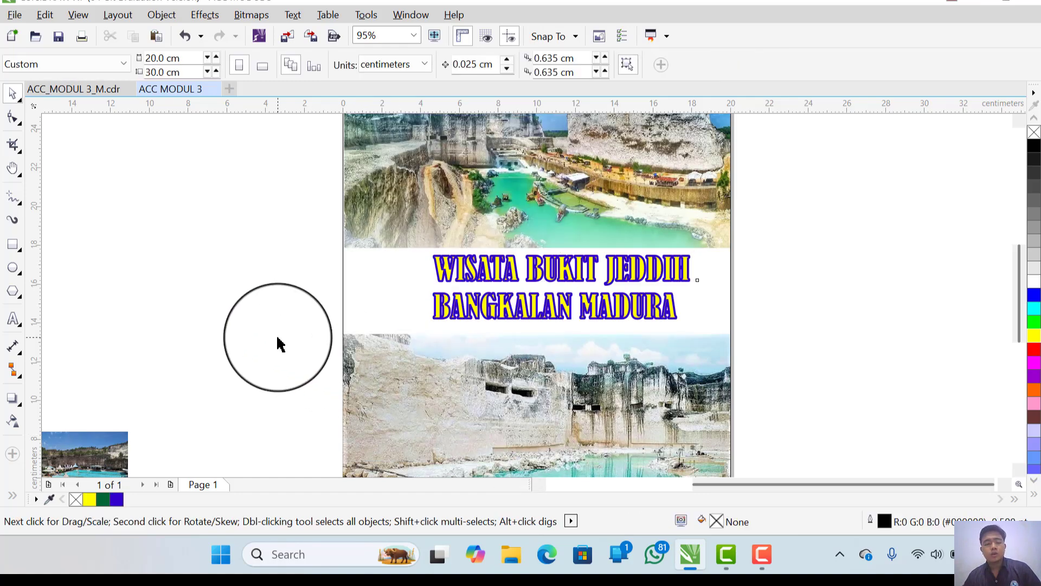
Step: Compare the title with the reference poster in ACC_MODUL 3_M.cdr, and set its outline width in ACC MODUL 3 to 2.0 pt
{"action": "left_click", "coordinate": [93, 88]}
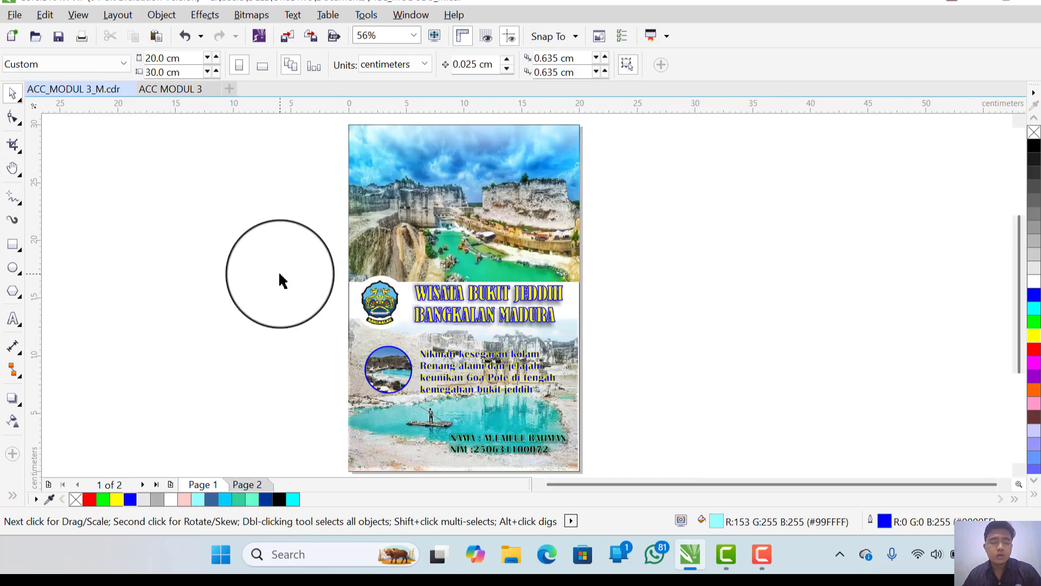
{"action": "left_click", "coordinate": [186, 93]}
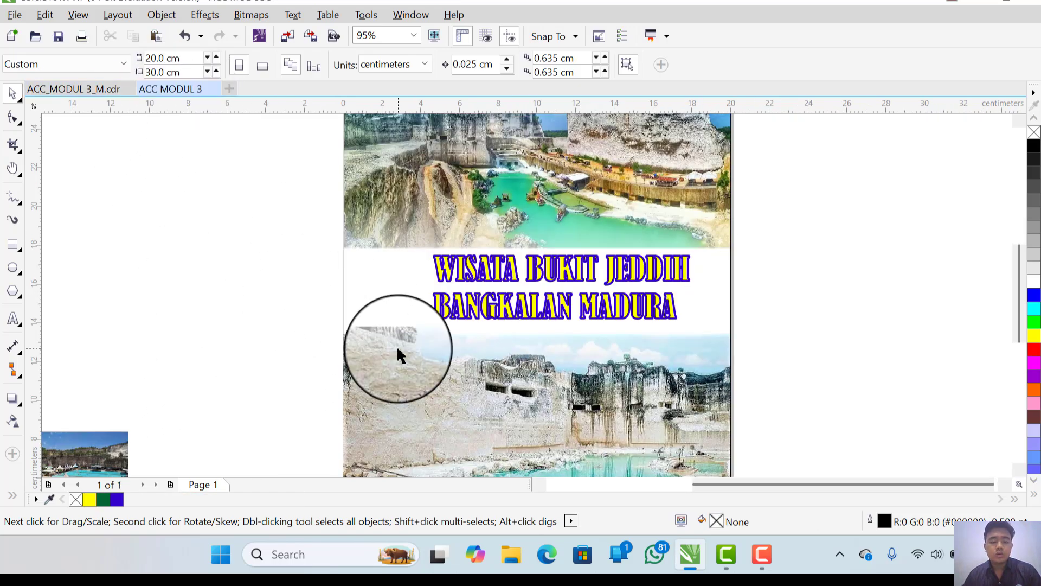
{"action": "left_click", "coordinate": [502, 291]}
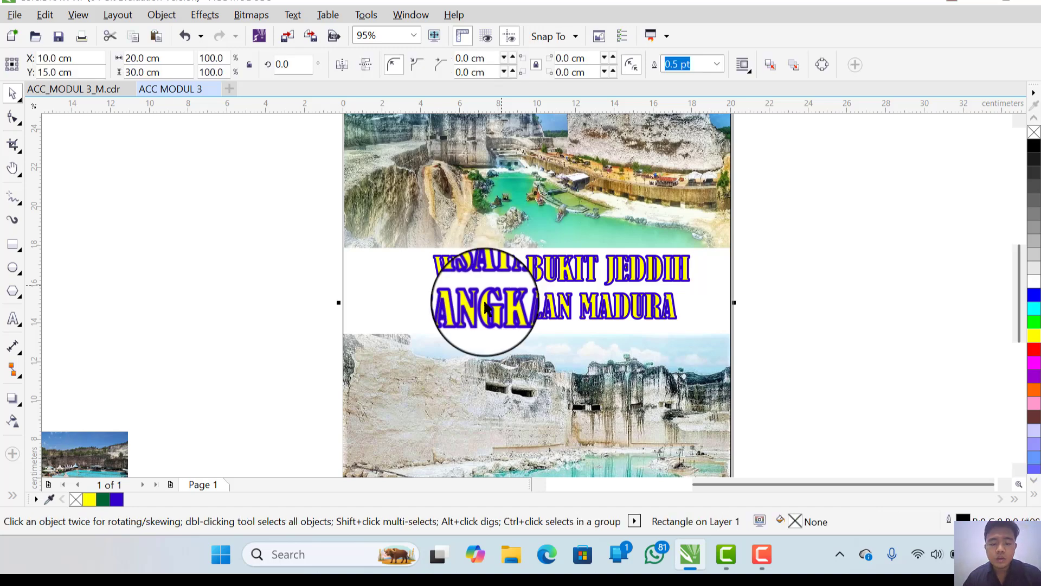
{"action": "left_click", "coordinate": [483, 302]}
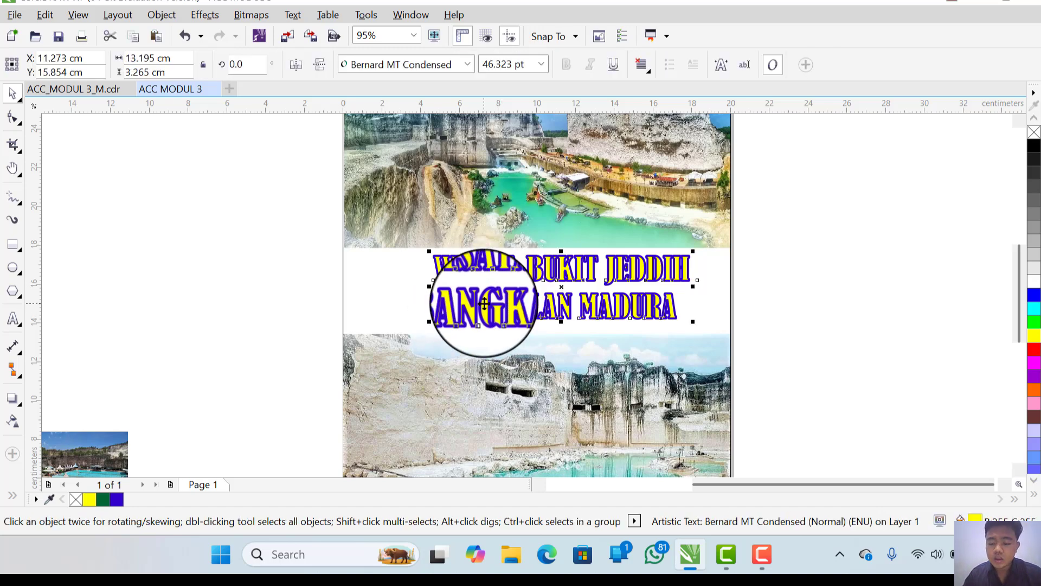
{"action": "key", "text": "F12"}
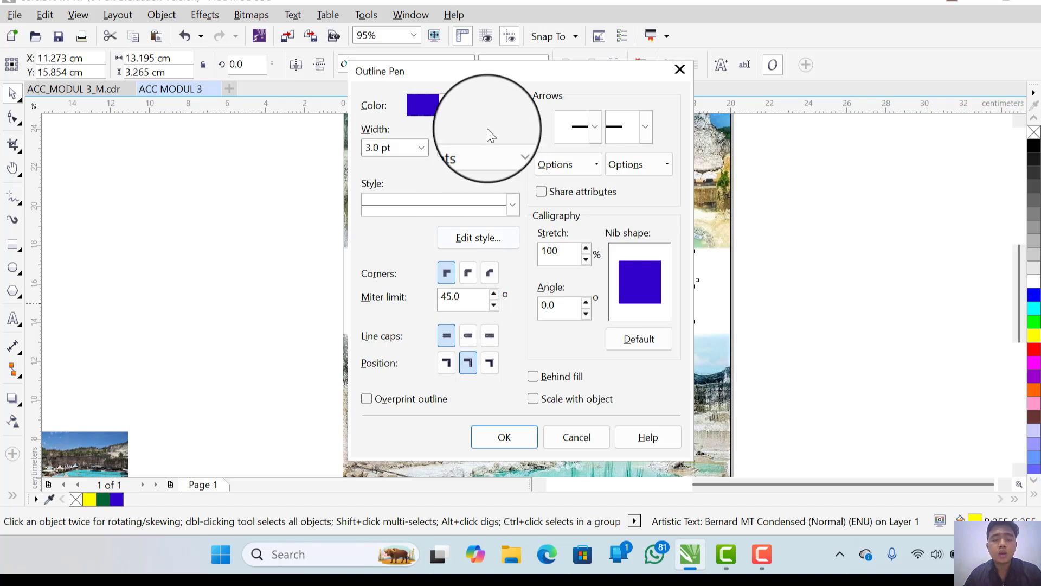
{"action": "left_click", "coordinate": [422, 150]}
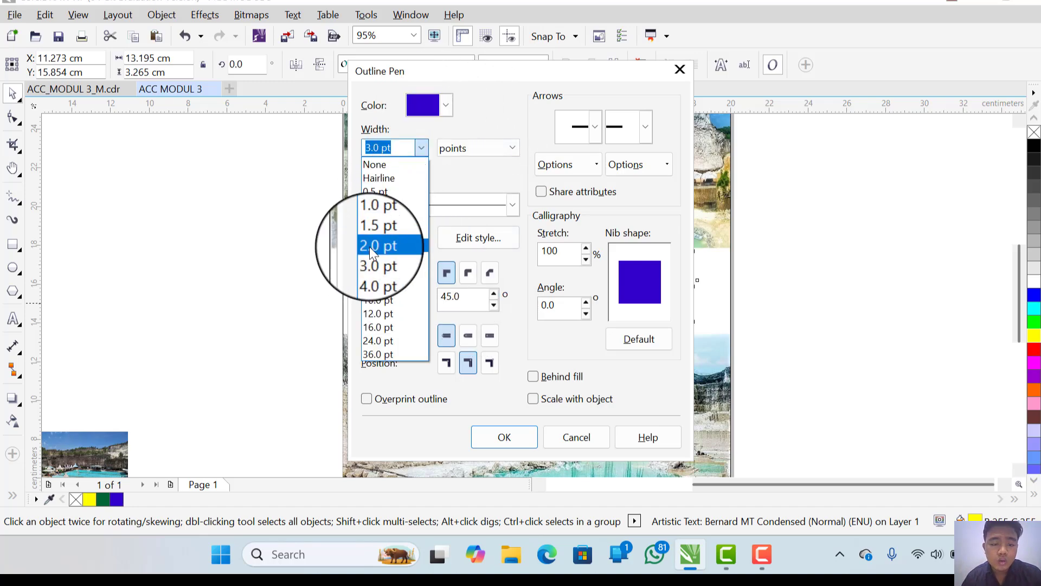
{"action": "left_click", "coordinate": [371, 245]}
{"action": "left_click", "coordinate": [503, 437]}
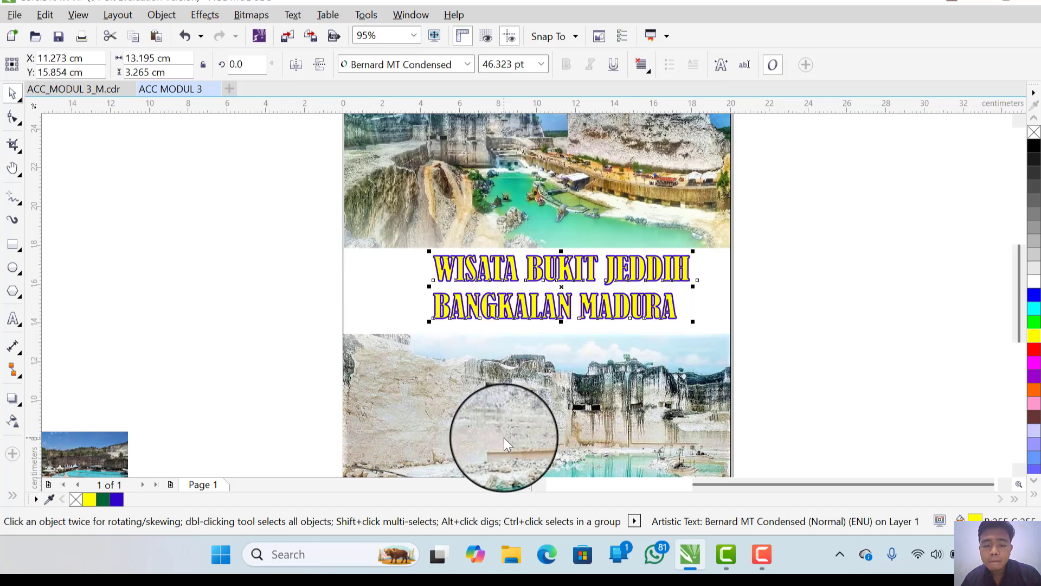
Step: Shift the title about 1 cm toward the right edge of the poster, keeping it between the two photos
{"action": "left_click", "coordinate": [559, 282]}
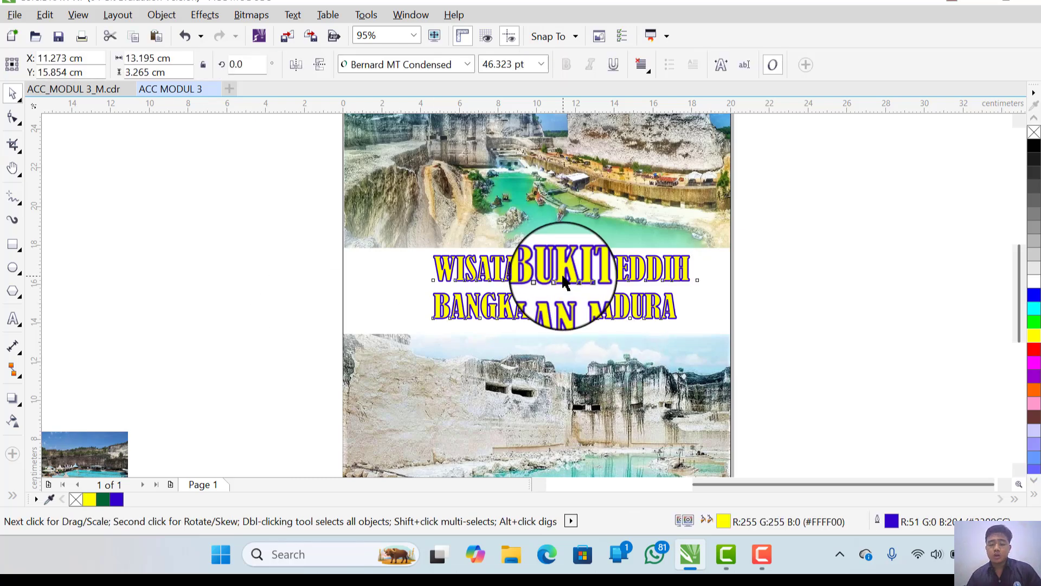
{"action": "left_click_drag", "start_coordinate": [559, 282], "coordinate": [578, 281]}
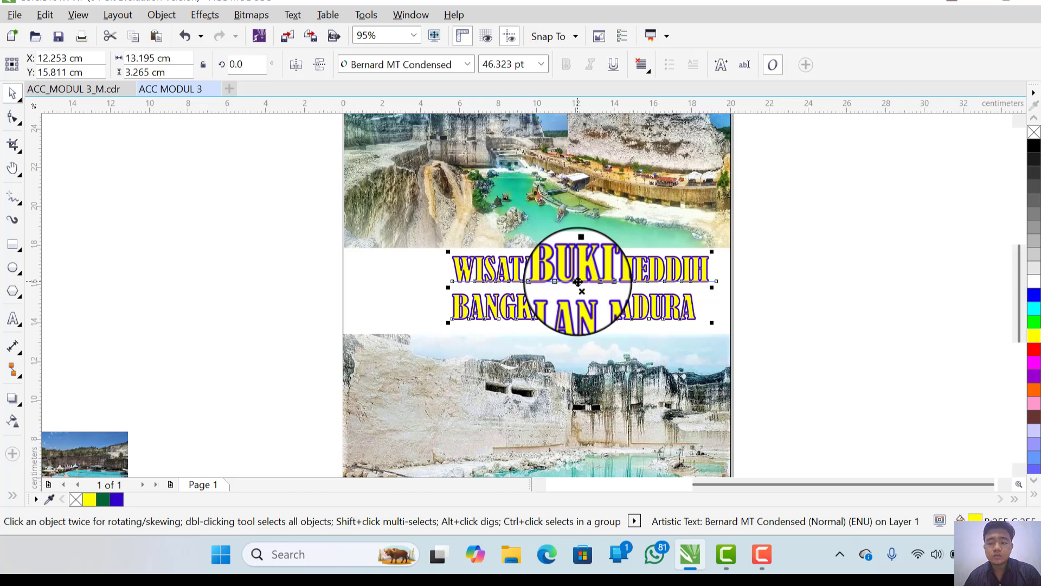
{"action": "left_click", "coordinate": [302, 243]}
{"action": "left_click", "coordinate": [505, 288]}
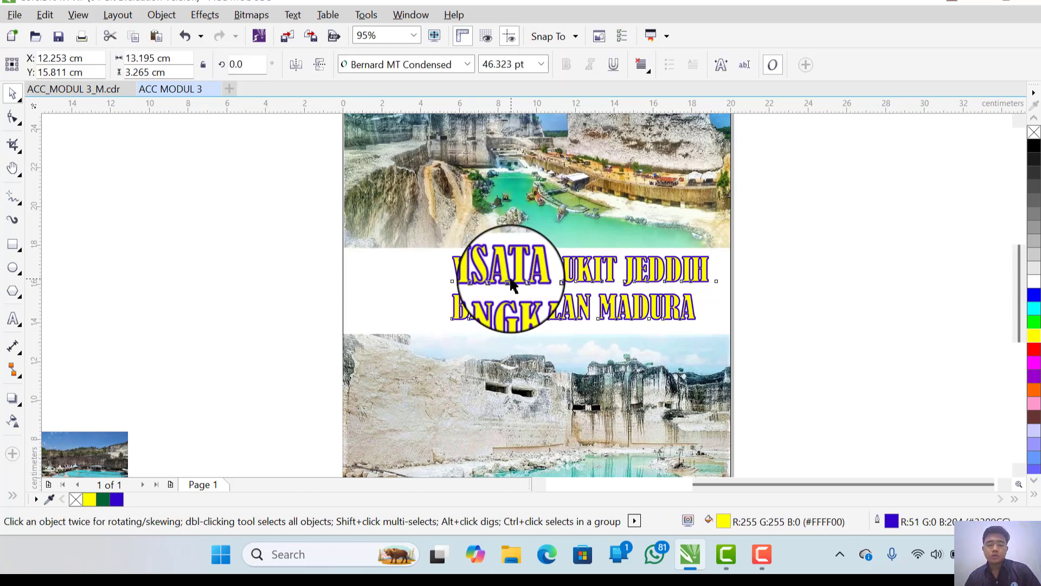
Step: Try joining the title's two lines and breaking them again before BANGKALAN, and undo the edit to restore JEDDIH
{"action": "left_click", "coordinate": [13, 318]}
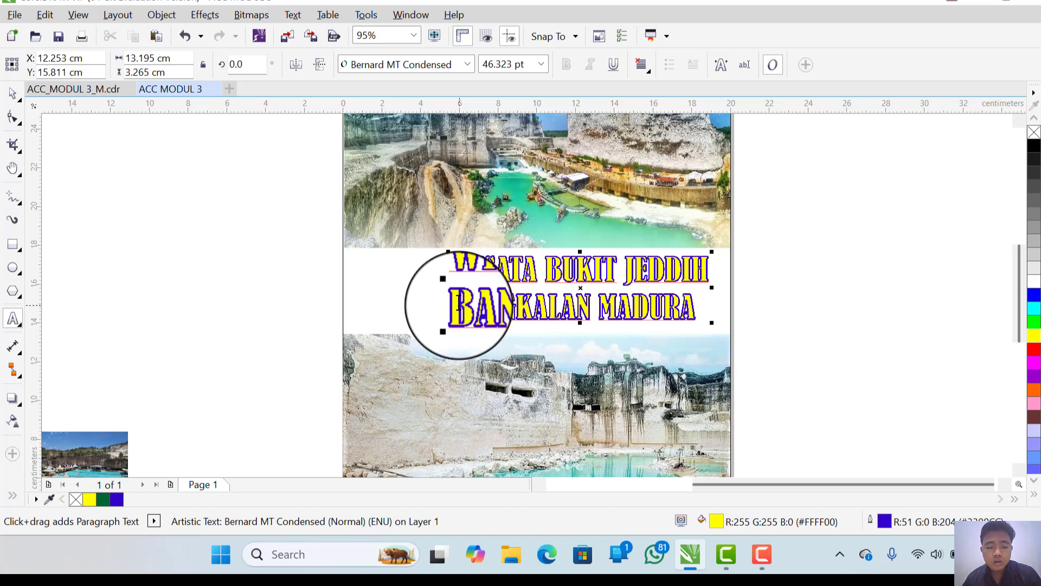
{"action": "left_click", "coordinate": [459, 307]}
{"action": "key", "text": "BackSpace"}
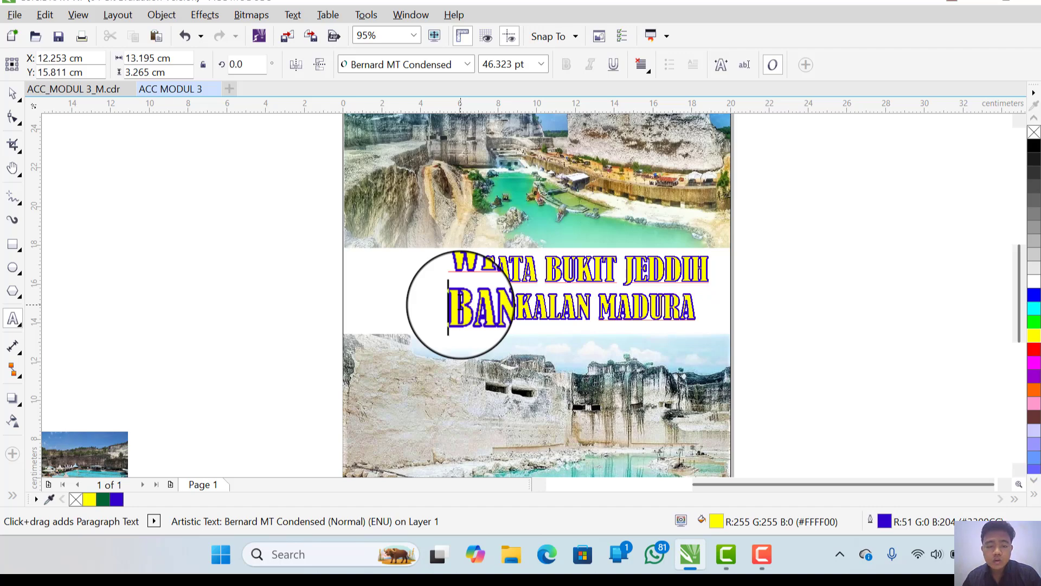
{"action": "key", "text": "BackSpace"}
{"action": "key", "text": "BackSpace"}
{"action": "key", "text": "BackSpace"}
{"action": "key", "text": "BackSpace"}
{"action": "key", "text": "BackSpace"}
{"action": "key", "text": "BackSpace"}
{"action": "key", "text": "BackSpace"}
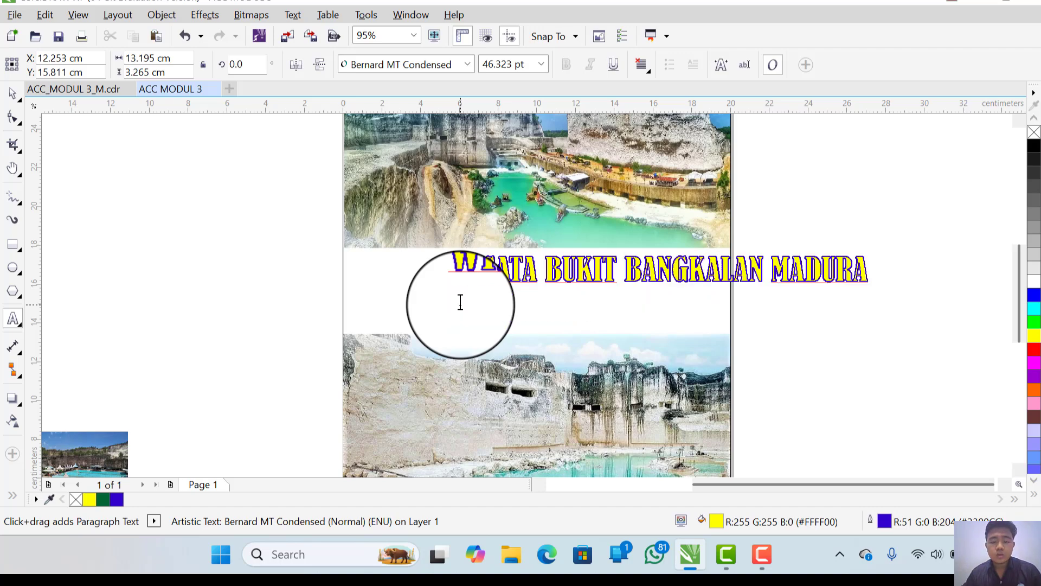
{"action": "key", "text": "Return"}
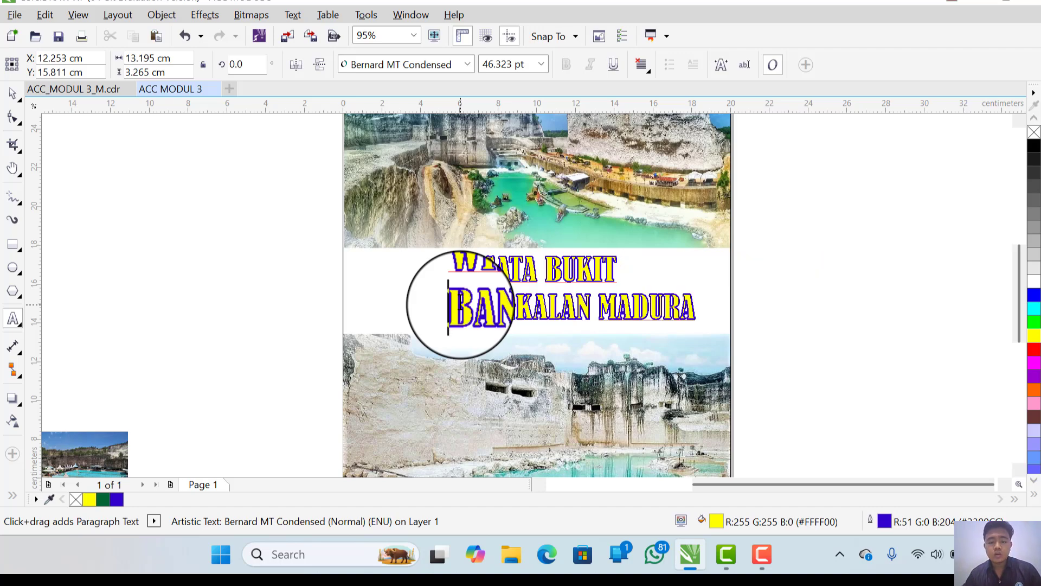
{"action": "key", "text": "ctrl+z"}
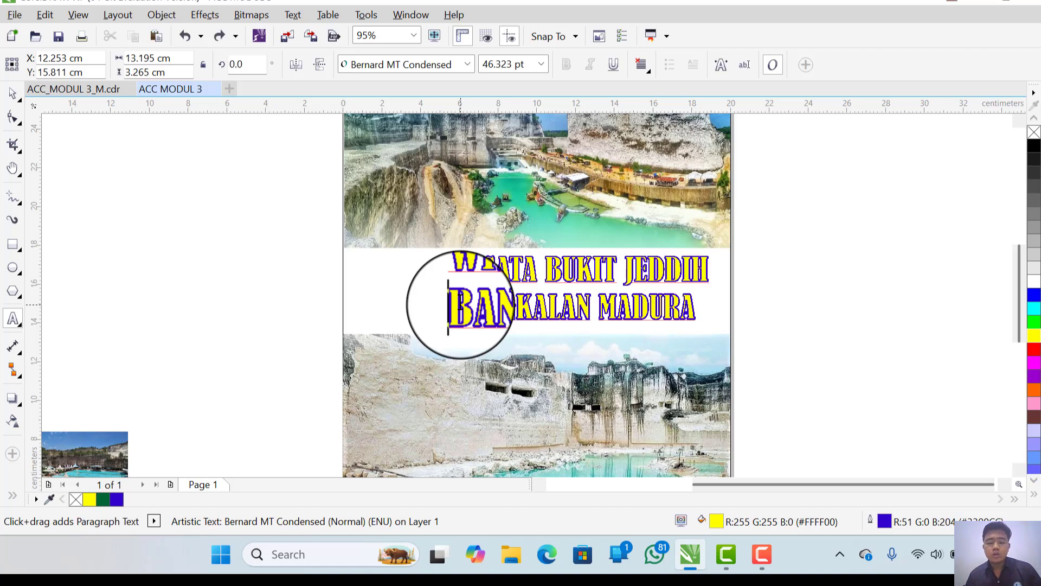
{"action": "left_click", "coordinate": [174, 303]}
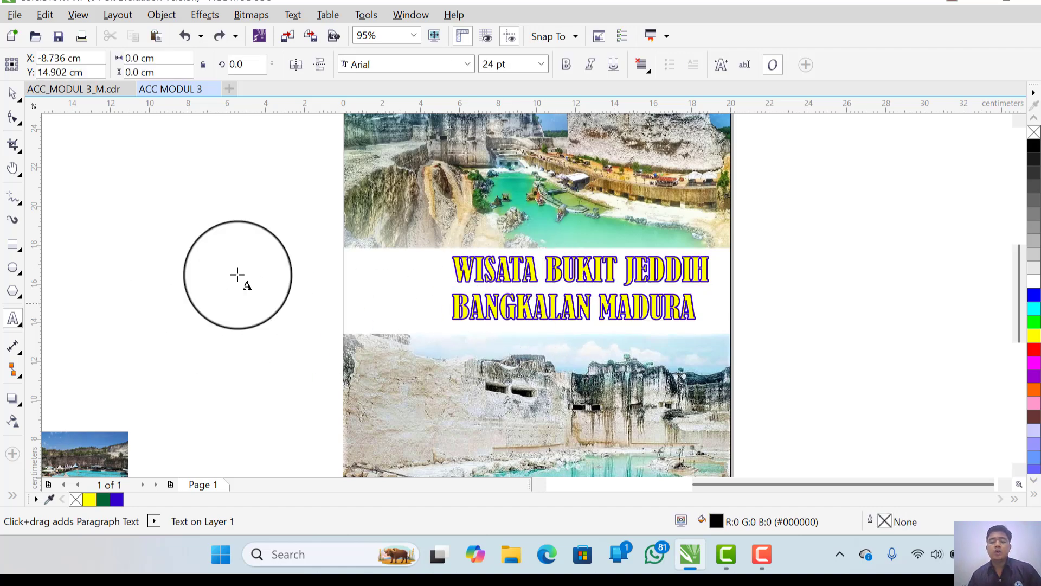
Step: Draw a circle about 4.97 cm in diameter in the white band between the poster's left edge and the title
{"action": "left_click", "coordinate": [14, 270]}
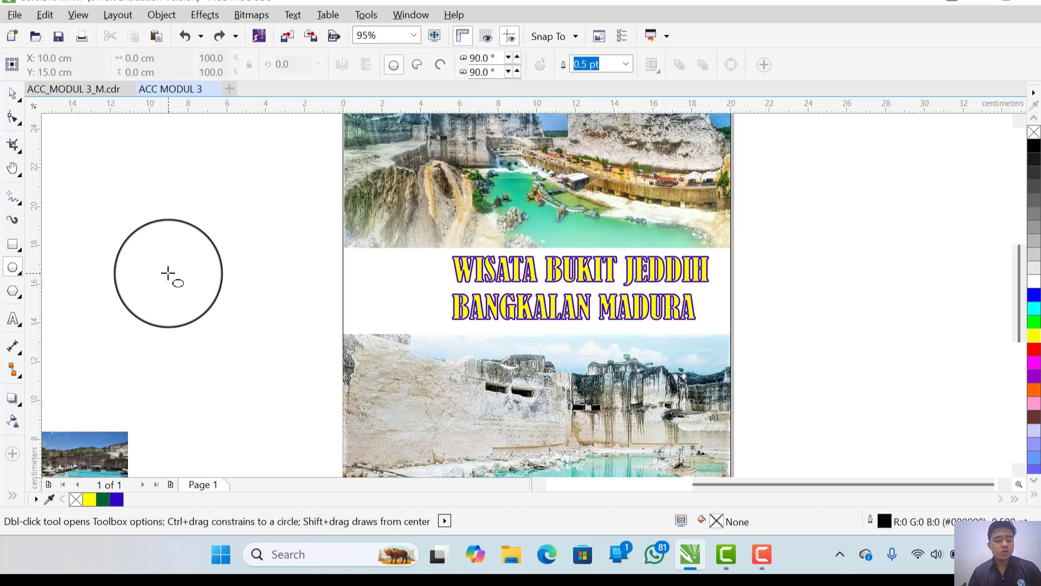
{"action": "left_click_drag", "start_coordinate": [225, 321], "coordinate": [450, 350]}
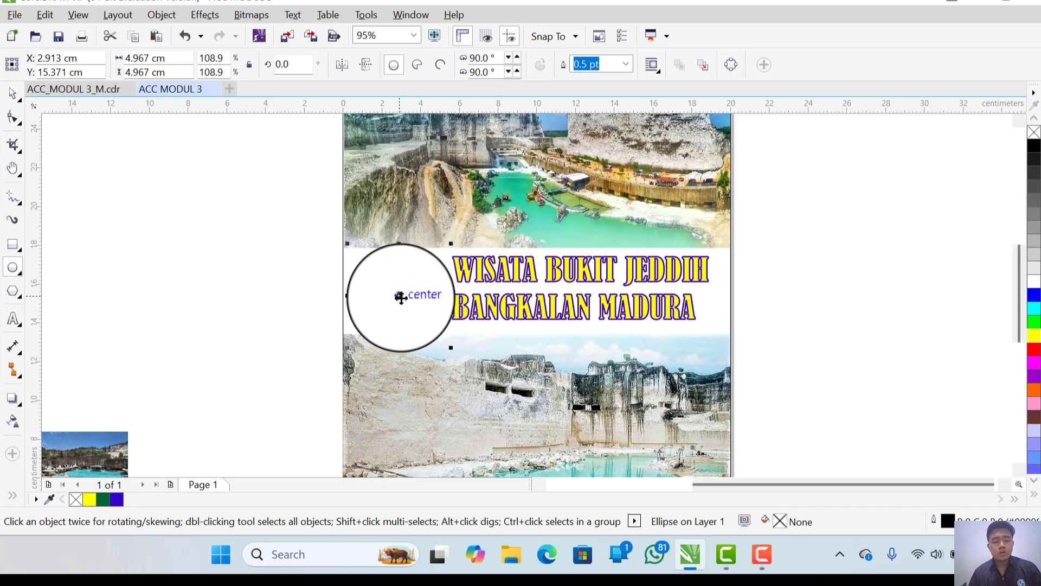
{"action": "left_click_drag", "start_coordinate": [400, 298], "coordinate": [400, 286]}
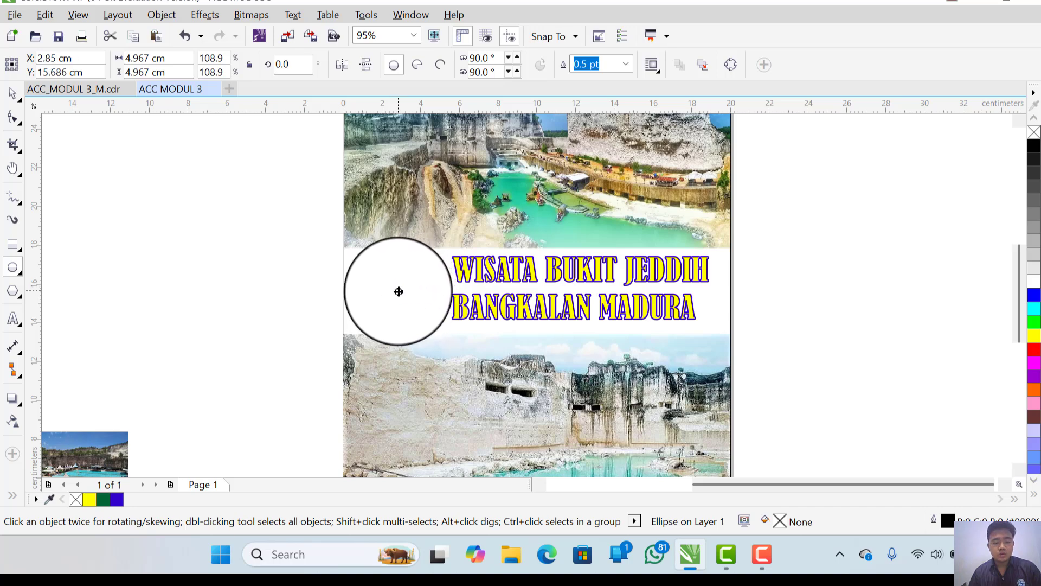
{"action": "left_click", "coordinate": [288, 274]}
Step: Scale the Bangkalan logo down to about 3.2 x 3.7 cm and place it just outside the poster, above the small photo
{"action": "scroll", "coordinate": [214, 284], "scroll_direction": "down", "scroll_amount": 3}
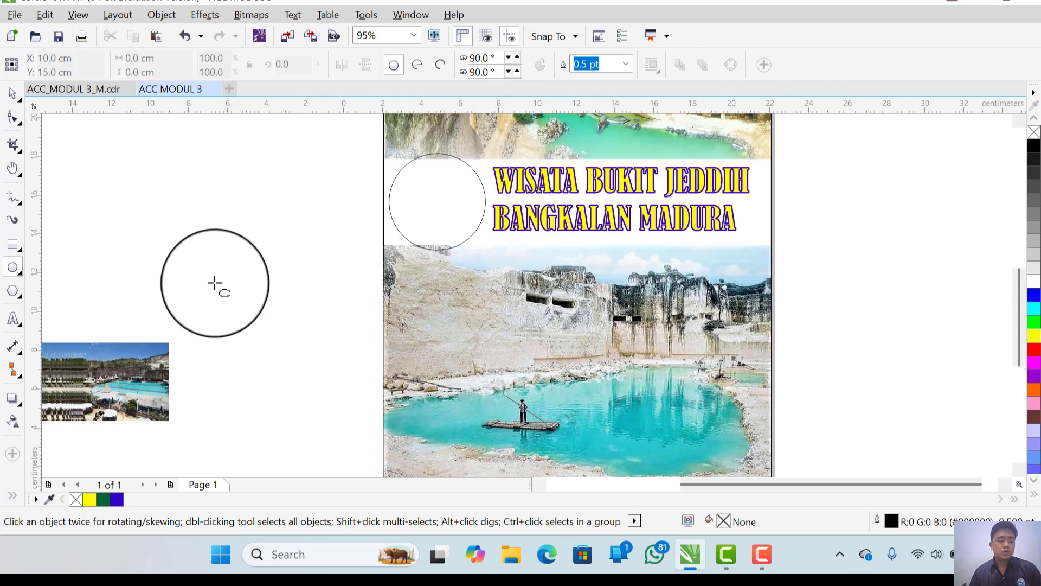
{"action": "scroll", "coordinate": [214, 284], "scroll_direction": "left", "scroll_amount": 8}
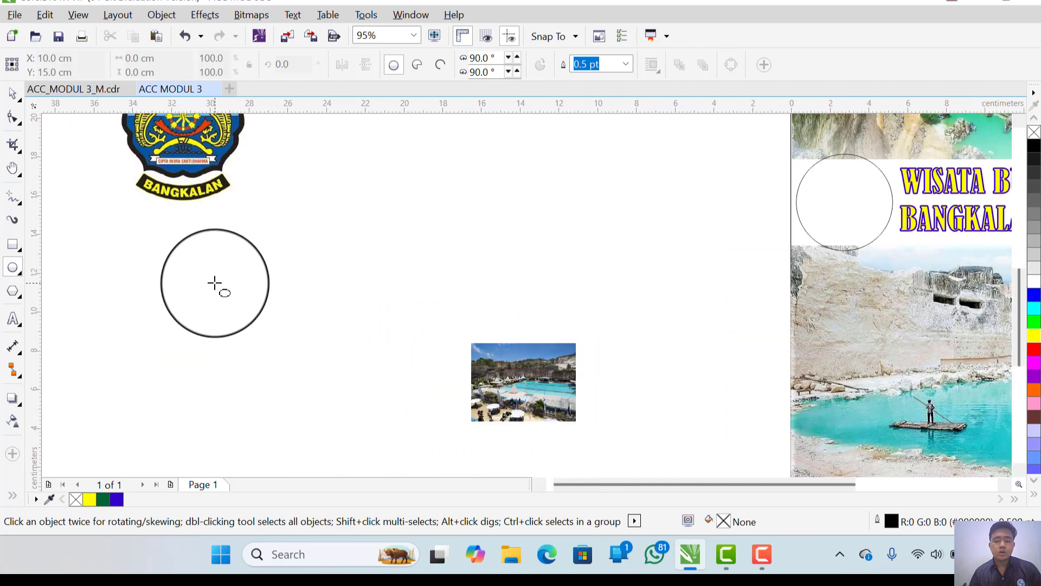
{"action": "scroll", "coordinate": [215, 283], "scroll_direction": "right", "scroll_amount": 1}
{"action": "scroll", "coordinate": [215, 283], "scroll_direction": "up", "scroll_amount": 1}
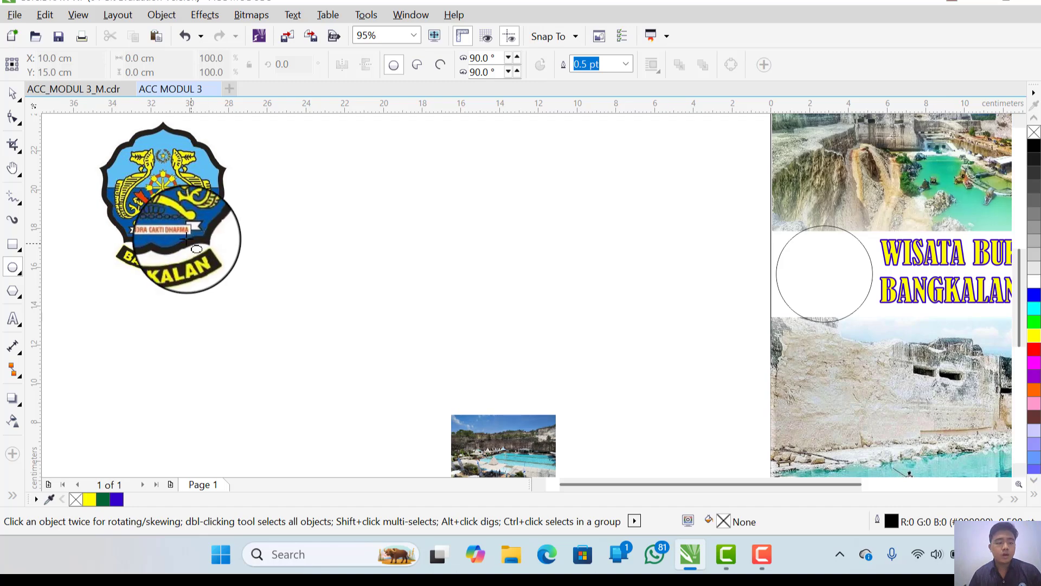
{"action": "left_click", "coordinate": [12, 169]}
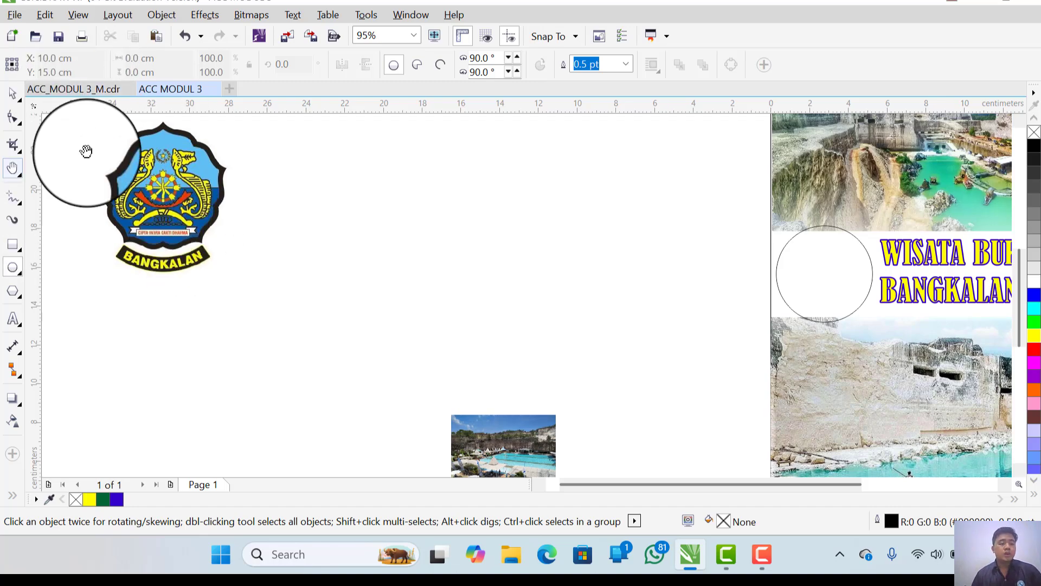
{"action": "left_click", "coordinate": [109, 64]}
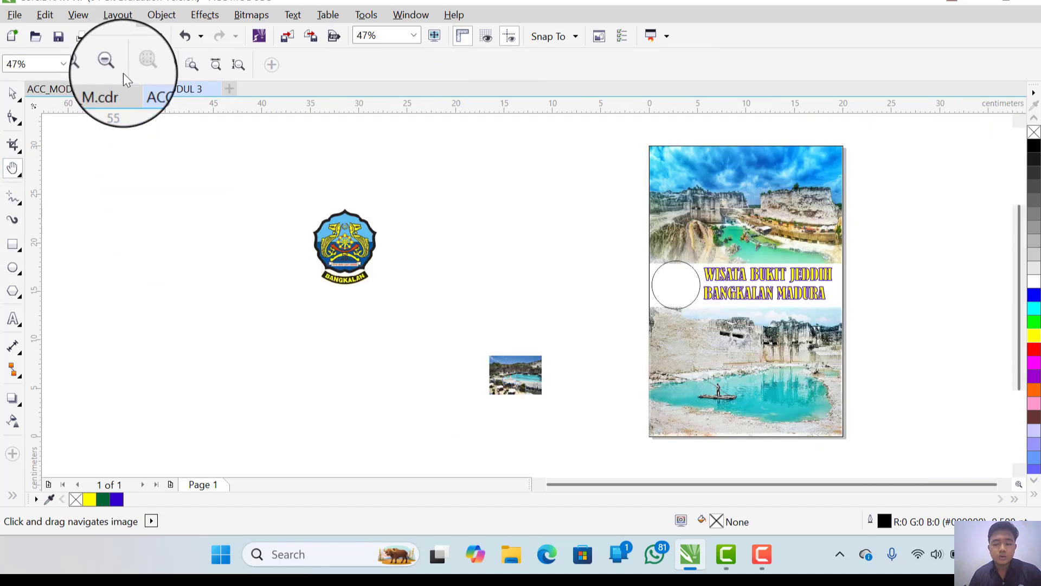
{"action": "left_click", "coordinate": [21, 100]}
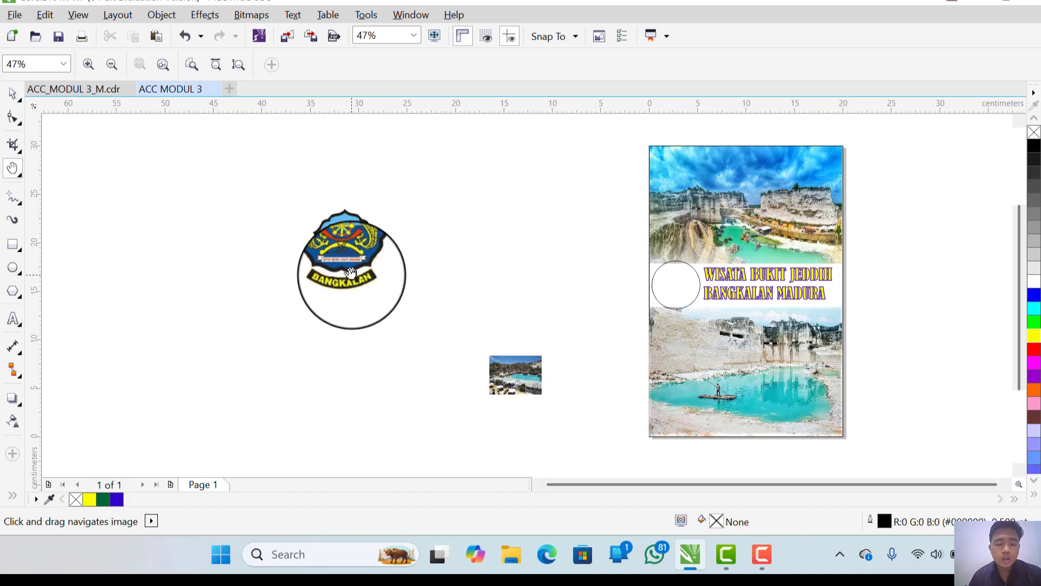
{"action": "left_click_drag", "start_coordinate": [351, 272], "coordinate": [242, 304]}
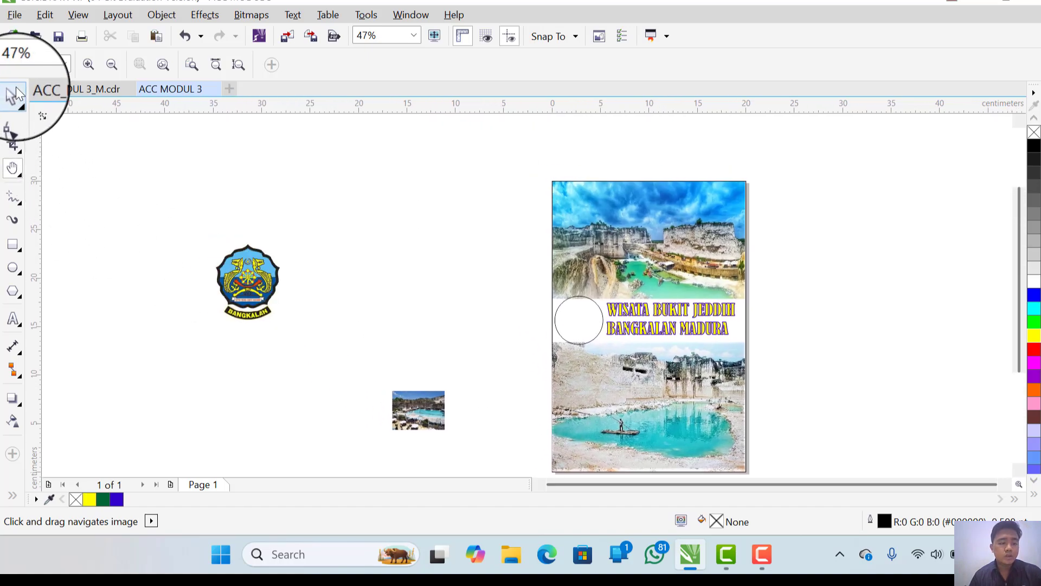
{"action": "left_click", "coordinate": [15, 95]}
{"action": "left_click", "coordinate": [258, 307]}
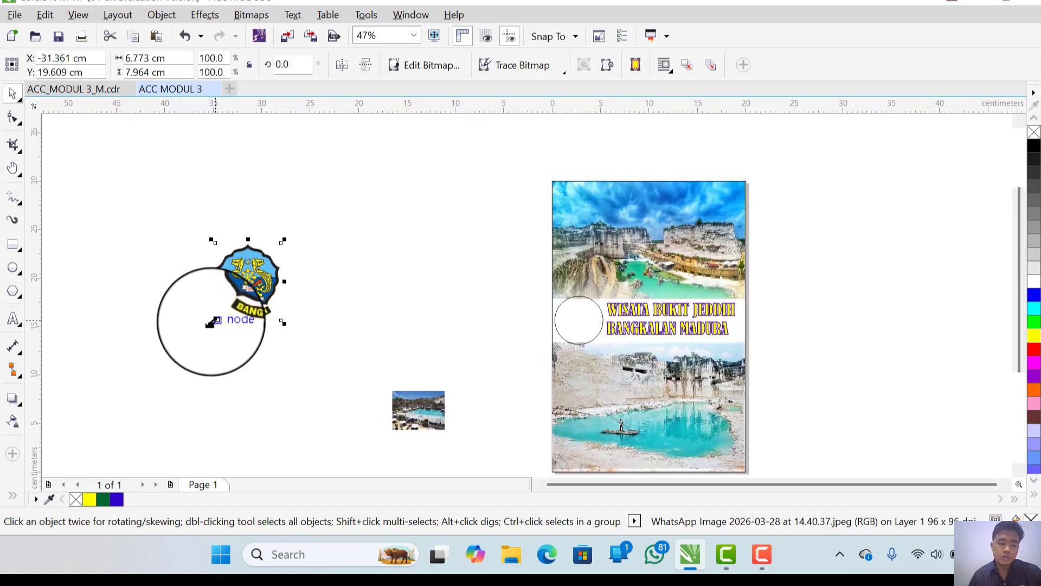
{"action": "left_click_drag", "start_coordinate": [212, 321], "coordinate": [501, 331]}
{"action": "left_click_drag", "start_coordinate": [269, 255], "coordinate": [465, 332]}
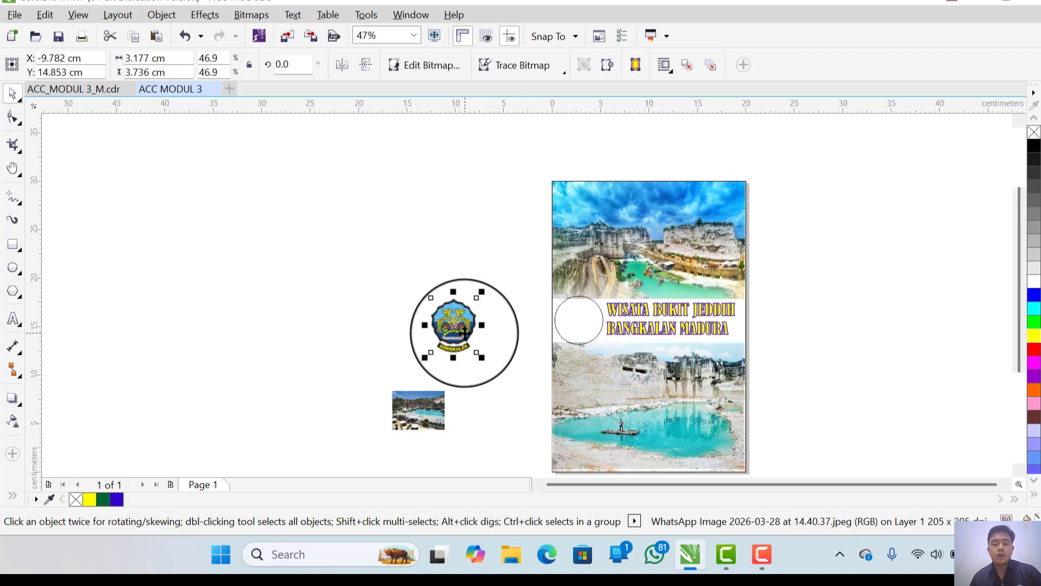
Step: Try PowerClipping the logo inside the circle and moving the circle off the poster, and undo both changes
{"action": "left_click", "coordinate": [463, 332]}
{"action": "right_click", "coordinate": [463, 332]}
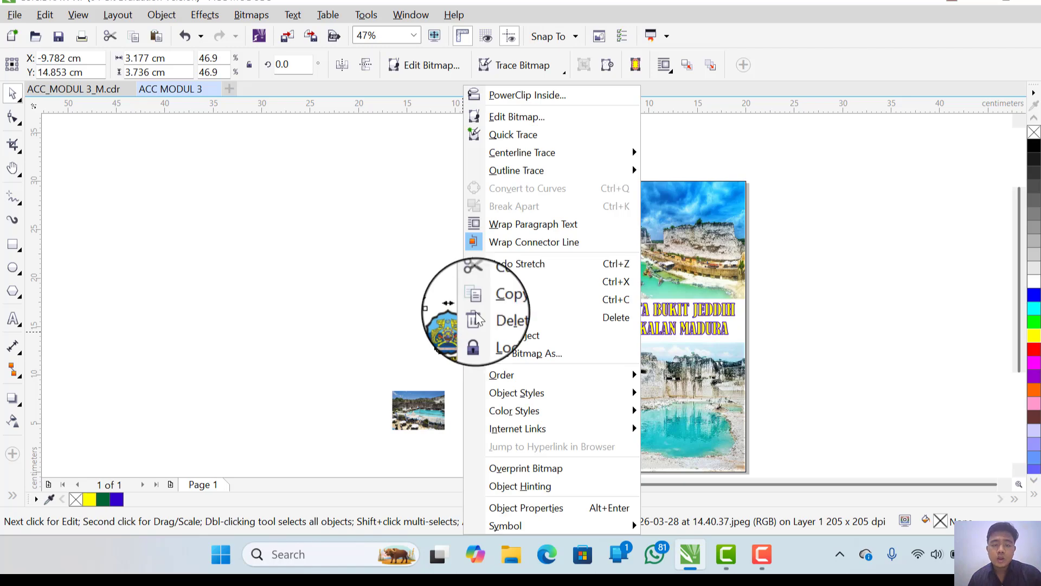
{"action": "left_click", "coordinate": [569, 103]}
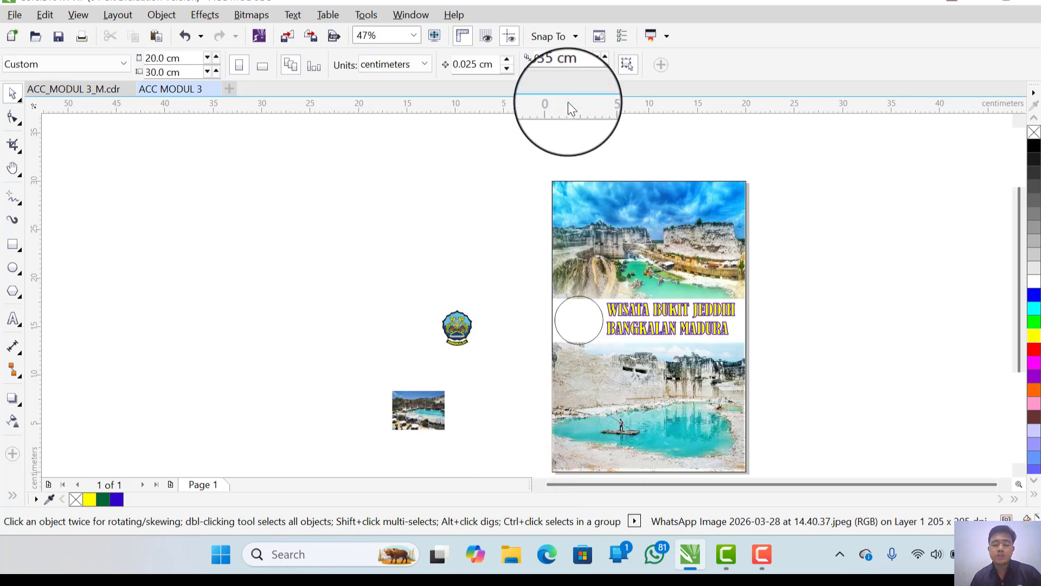
{"action": "left_click", "coordinate": [575, 329]}
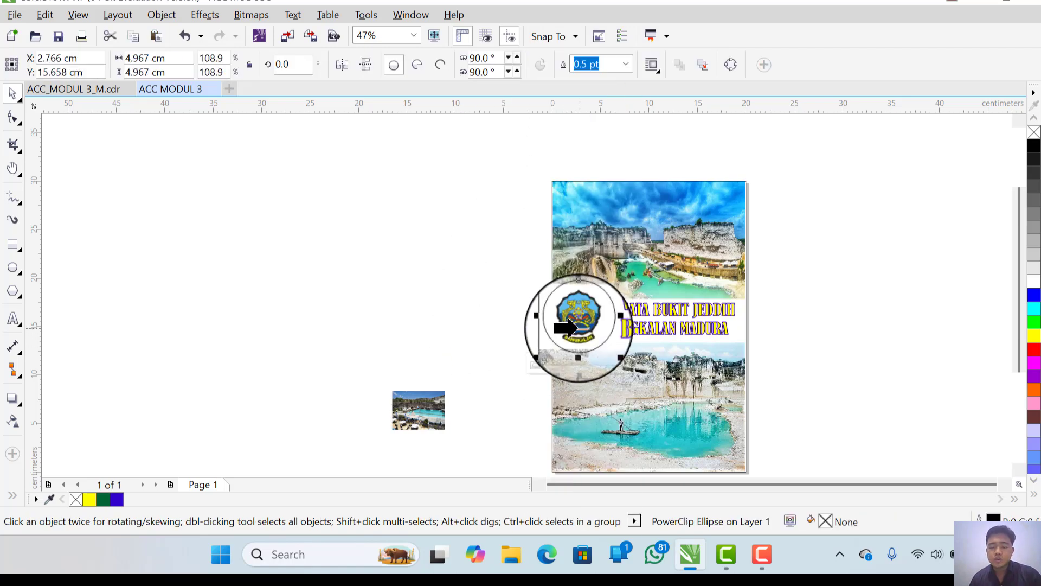
{"action": "left_click_drag", "start_coordinate": [579, 327], "coordinate": [502, 327]}
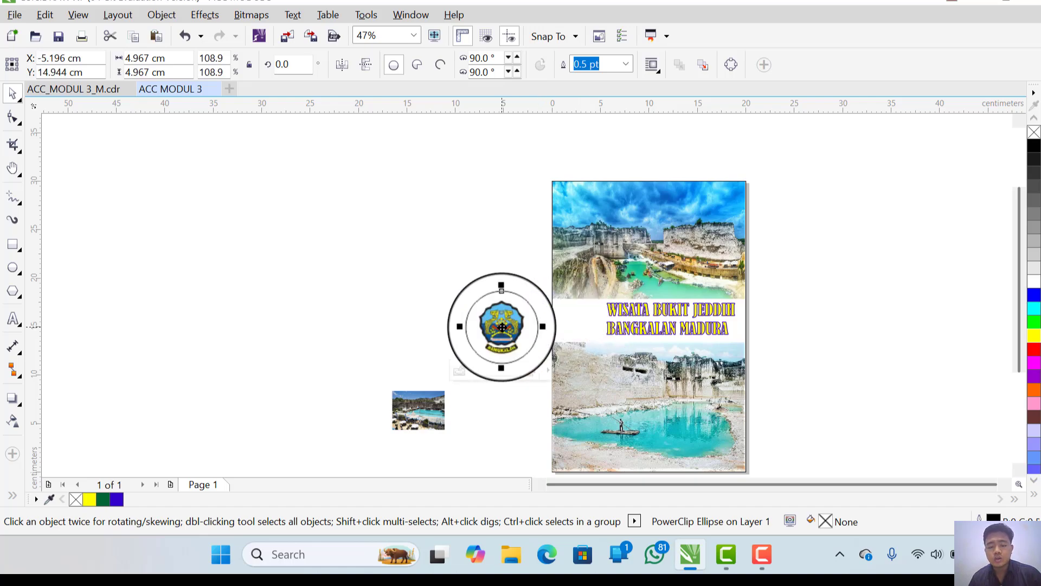
{"action": "key", "text": "ctrl+z"}
{"action": "key", "text": "ctrl+z"}
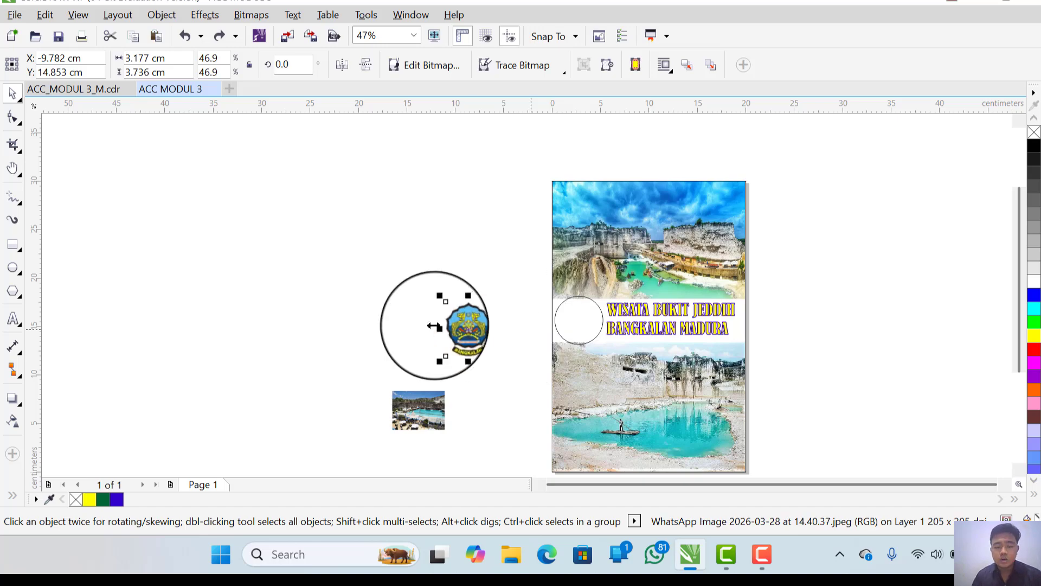
Step: Enlarge the logo to about 3.8 x 4.5 cm and try PowerClipping it inside the circle, undoing the clip
{"action": "left_click_drag", "start_coordinate": [437, 355], "coordinate": [456, 332]}
{"action": "right_click", "coordinate": [455, 332]}
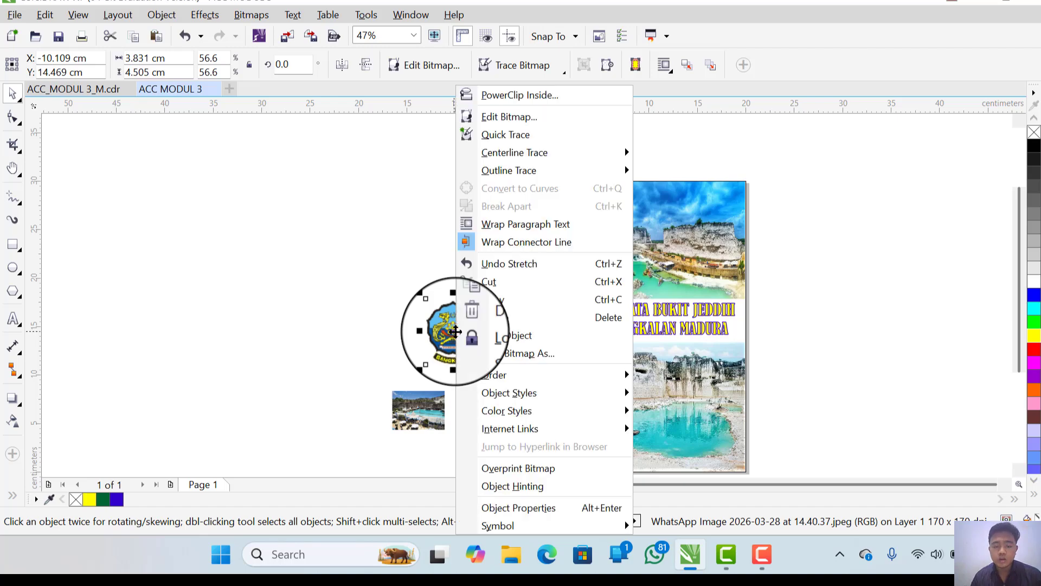
{"action": "left_click", "coordinate": [585, 96]}
{"action": "left_click", "coordinate": [564, 314]}
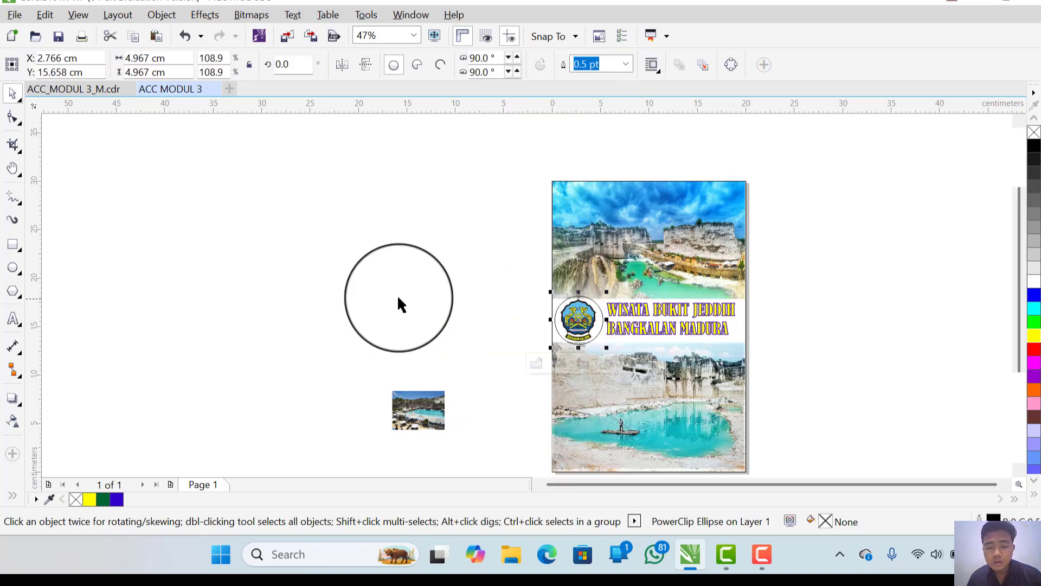
{"action": "left_click_drag", "start_coordinate": [402, 299], "coordinate": [531, 330]}
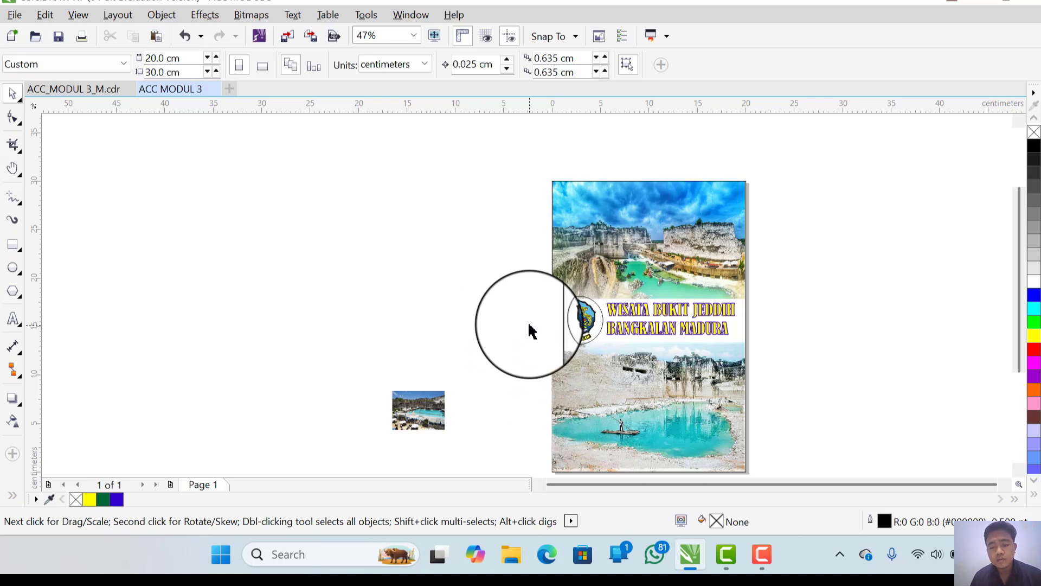
{"action": "key", "text": "ctrl+z"}
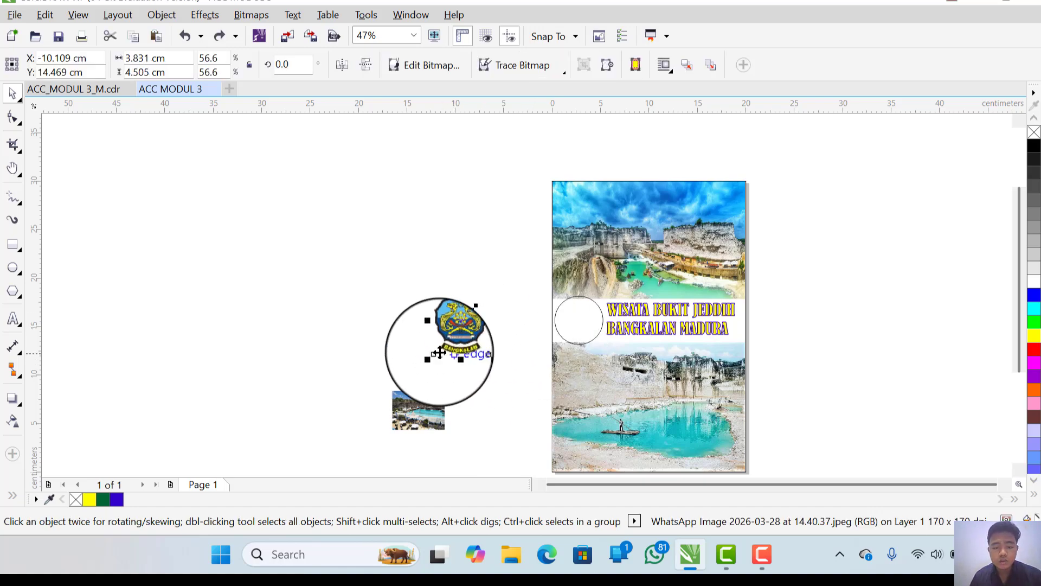
Step: Enlarge the logo to about 4.1 x 4.8 cm and PowerClip it inside the circle beside the title
{"action": "left_click_drag", "start_coordinate": [431, 356], "coordinate": [424, 359]}
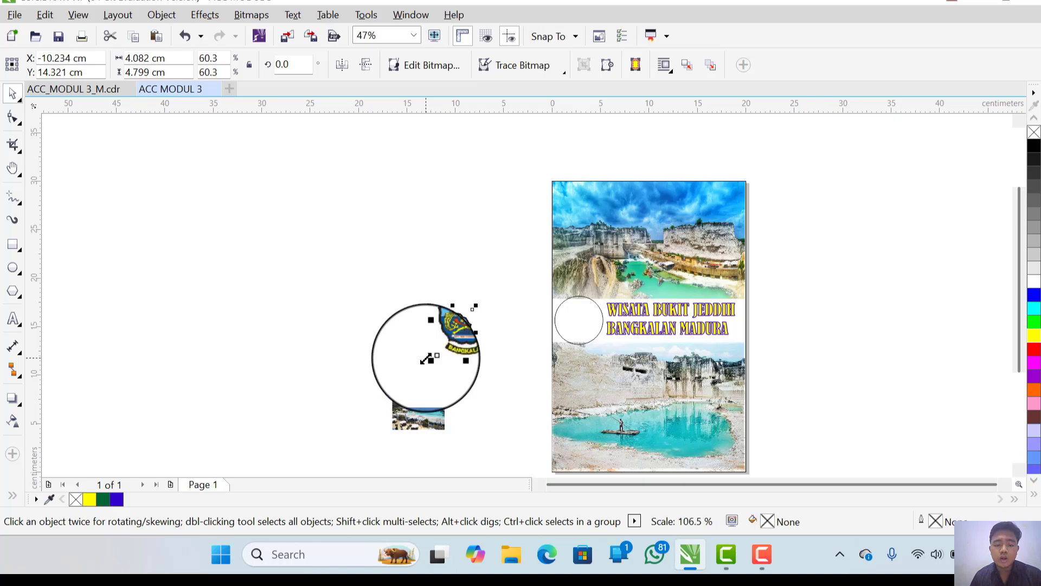
{"action": "right_click", "coordinate": [460, 345]}
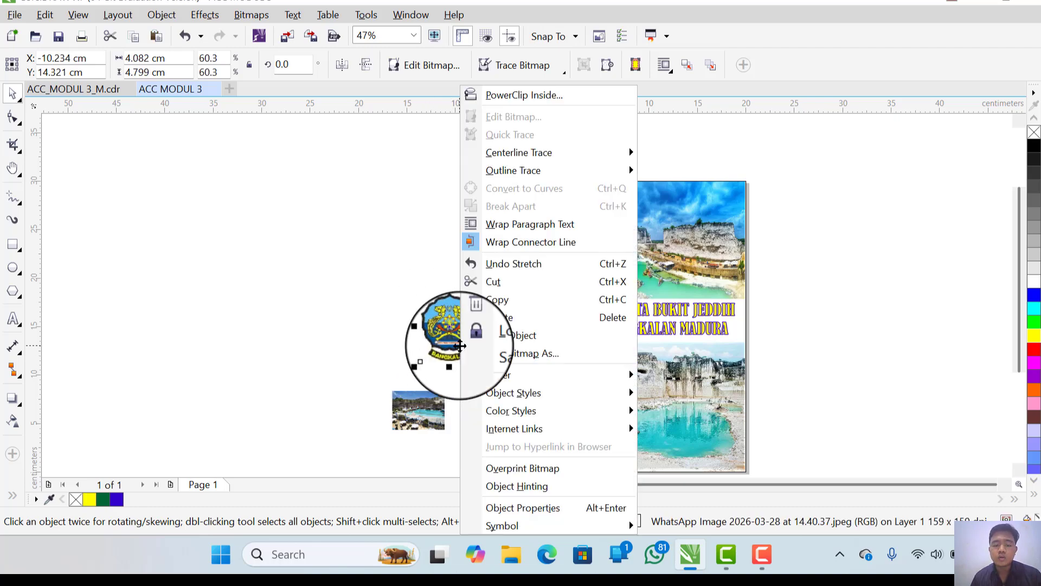
{"action": "left_click", "coordinate": [460, 345]}
{"action": "right_click", "coordinate": [461, 345]}
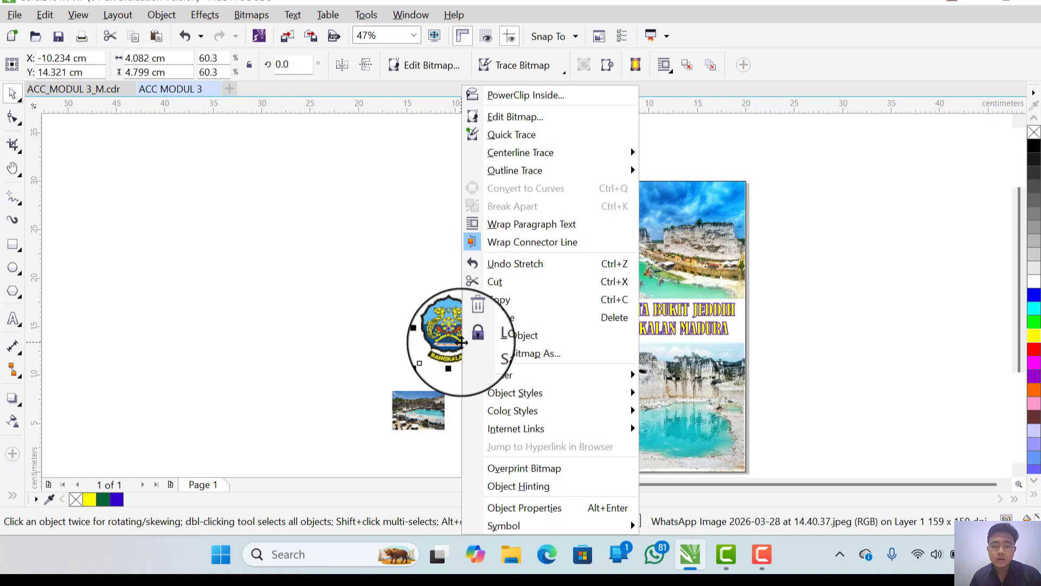
{"action": "left_click", "coordinate": [526, 103]}
{"action": "left_click", "coordinate": [567, 326]}
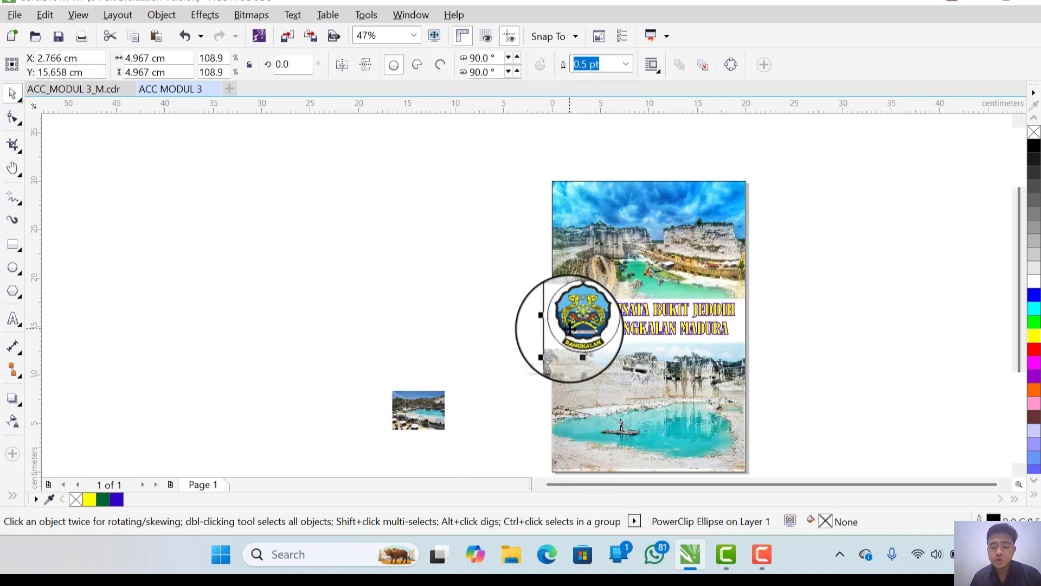
{"action": "left_click_drag", "start_coordinate": [568, 328], "coordinate": [456, 300]}
{"action": "left_click", "coordinate": [456, 299]}
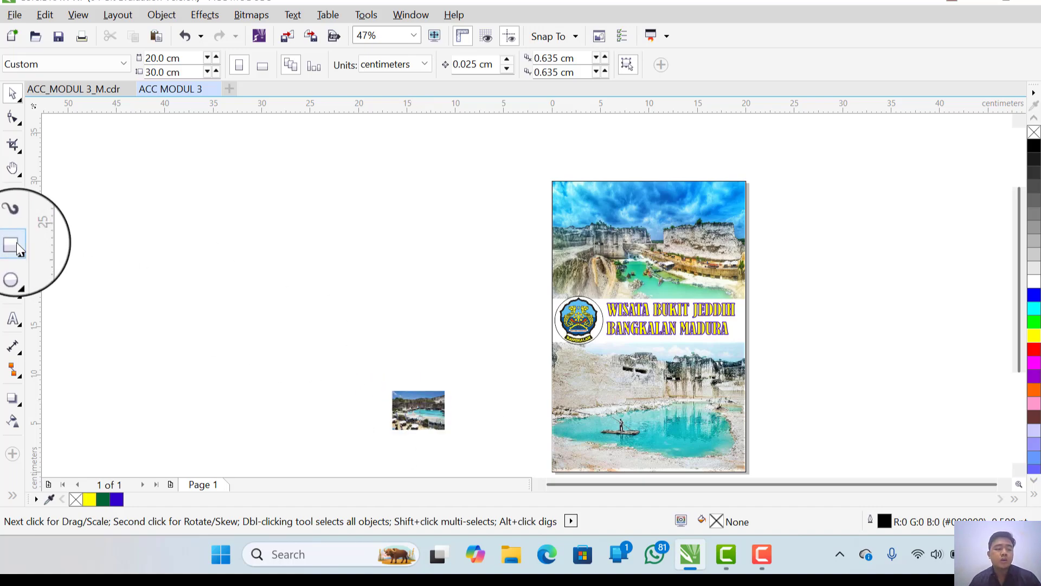
Step: Undo the logo's PowerClip into the circle
{"action": "left_click", "coordinate": [15, 270]}
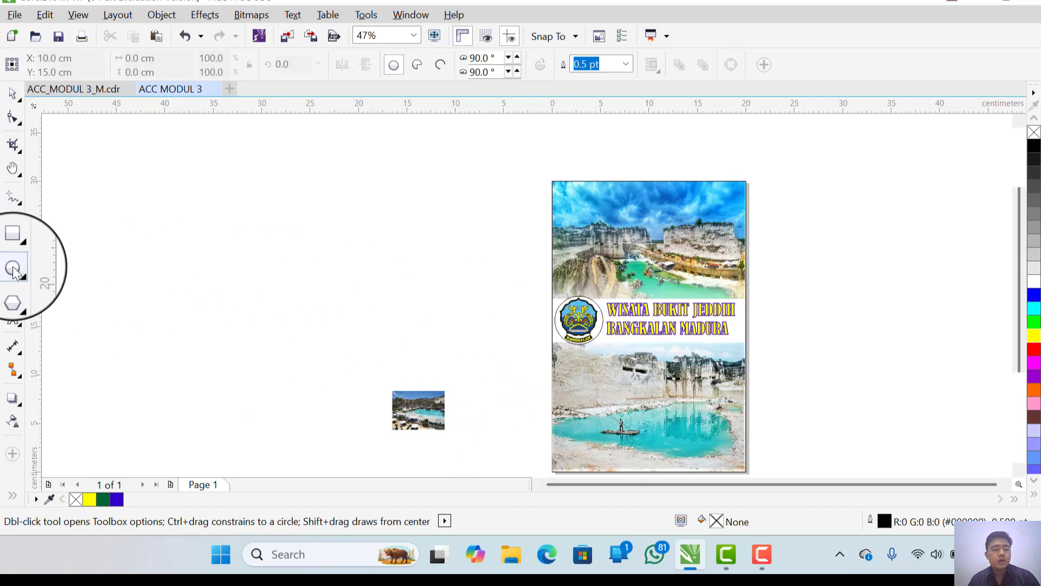
{"action": "left_click", "coordinate": [16, 93]}
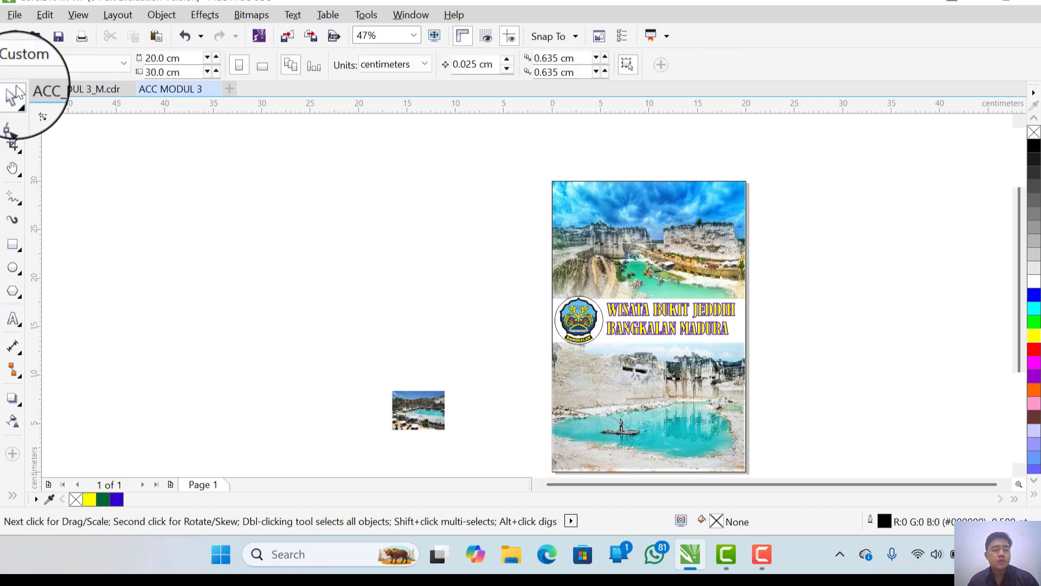
{"action": "key", "text": "ctrl+z"}
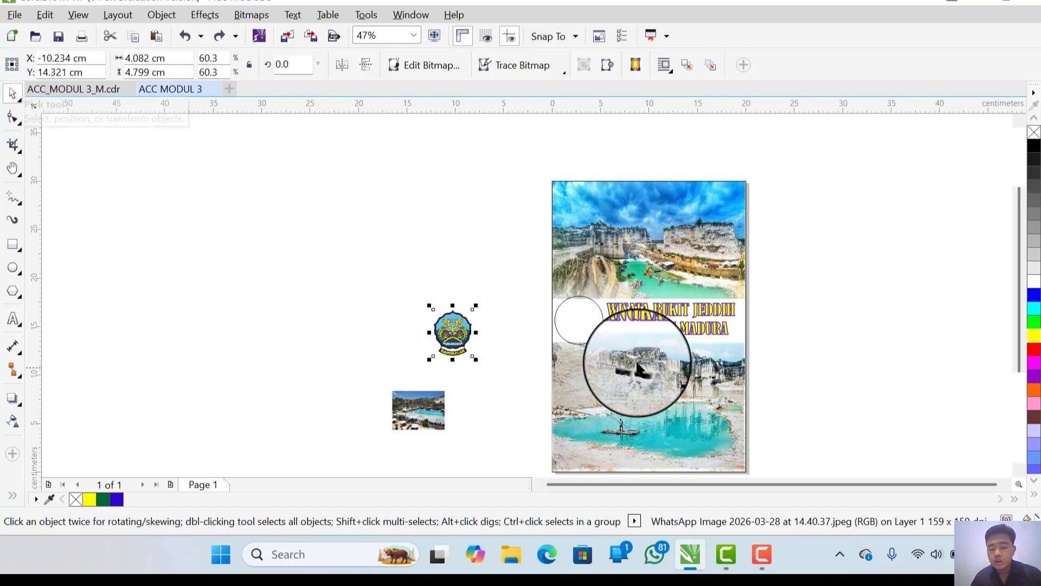
Step: Duplicate the circle beside the title and place the copy directly below it on the lower photo
{"action": "left_click", "coordinate": [564, 339]}
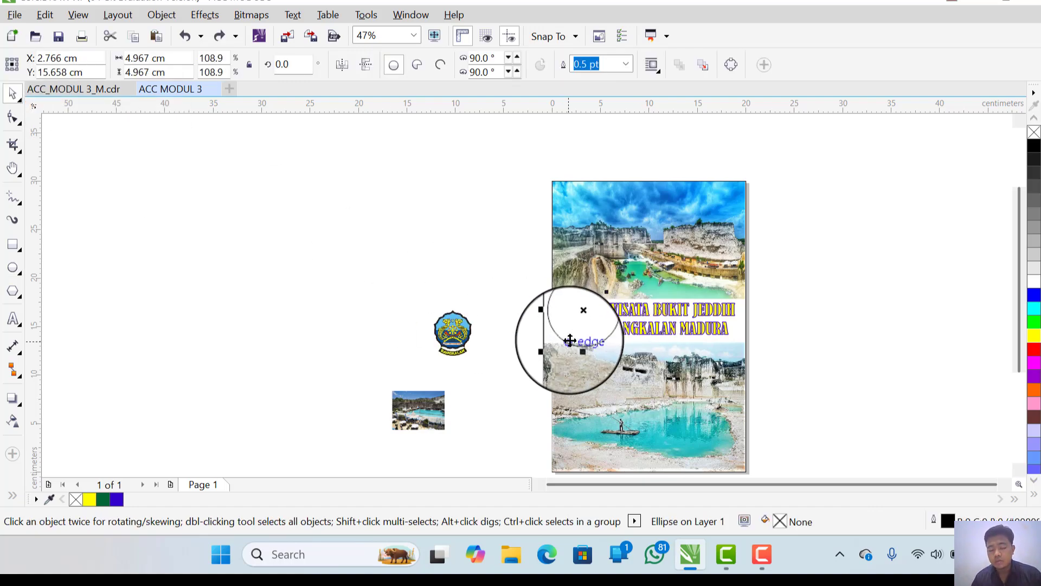
{"action": "right_click", "coordinate": [569, 340]}
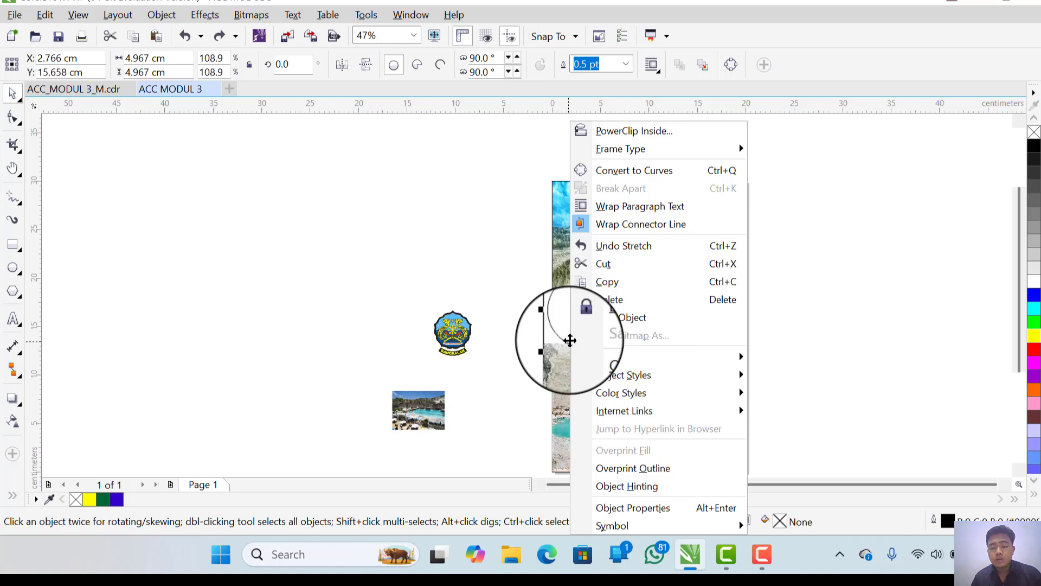
{"action": "left_click", "coordinate": [607, 282]}
{"action": "right_click", "coordinate": [397, 297]}
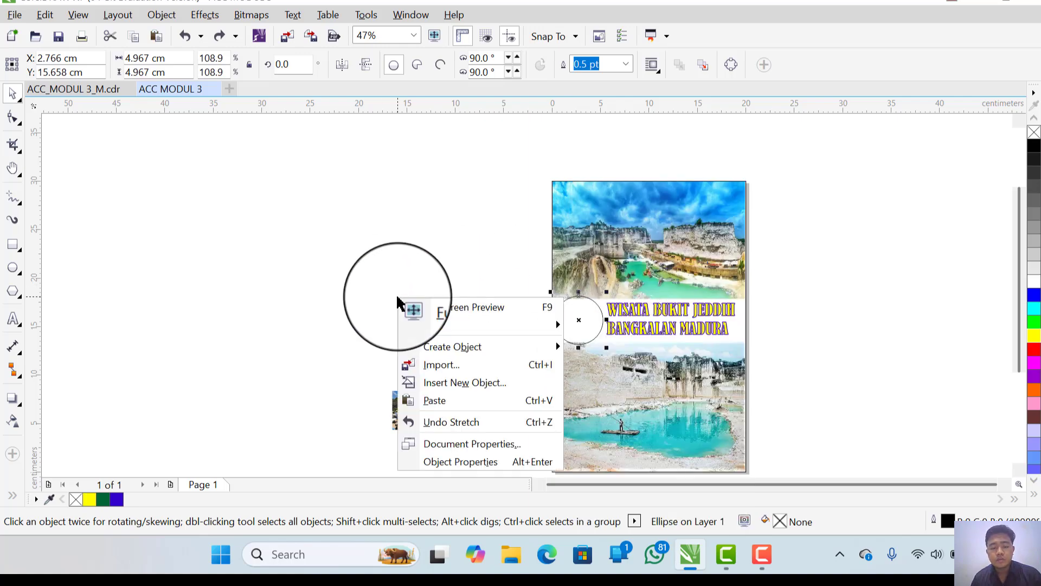
{"action": "left_click", "coordinate": [460, 401]}
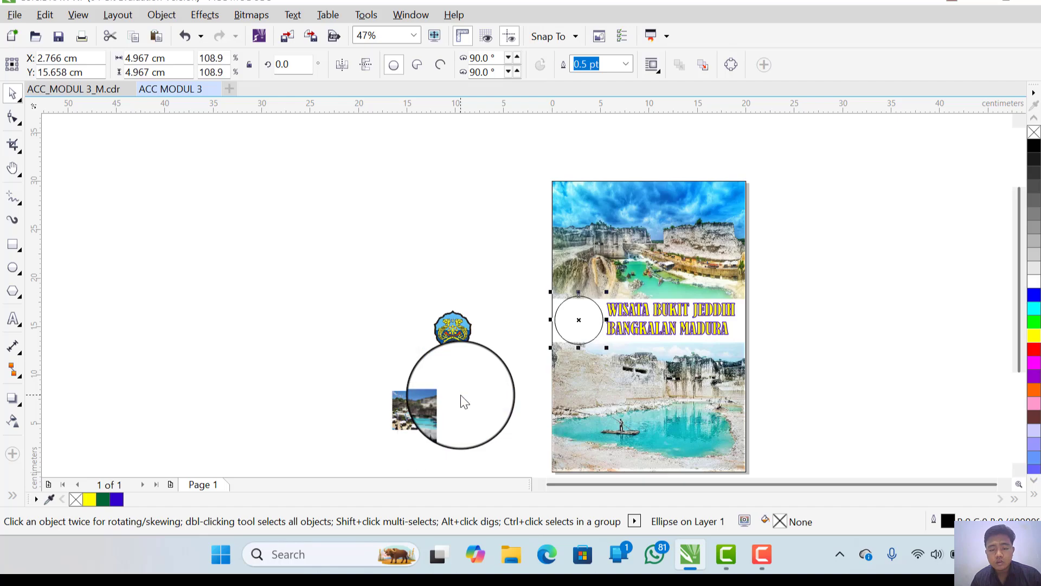
{"action": "left_click_drag", "start_coordinate": [578, 321], "coordinate": [590, 381]}
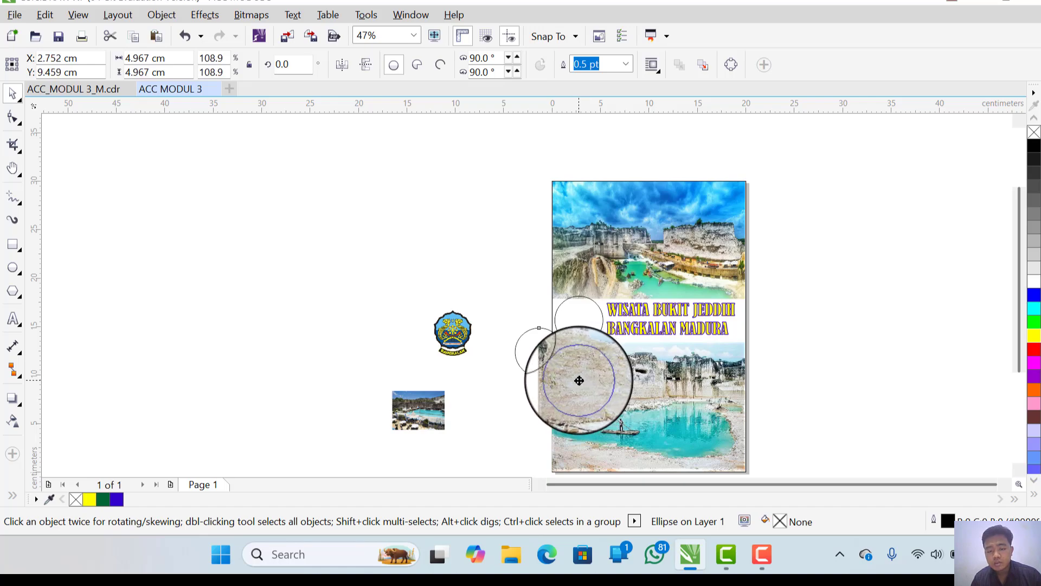
Step: Resize the swimming pool photo to about 4.8 x 3.6 cm and PowerClip it inside the lower circle
{"action": "left_click_drag", "start_coordinate": [580, 379], "coordinate": [418, 414]}
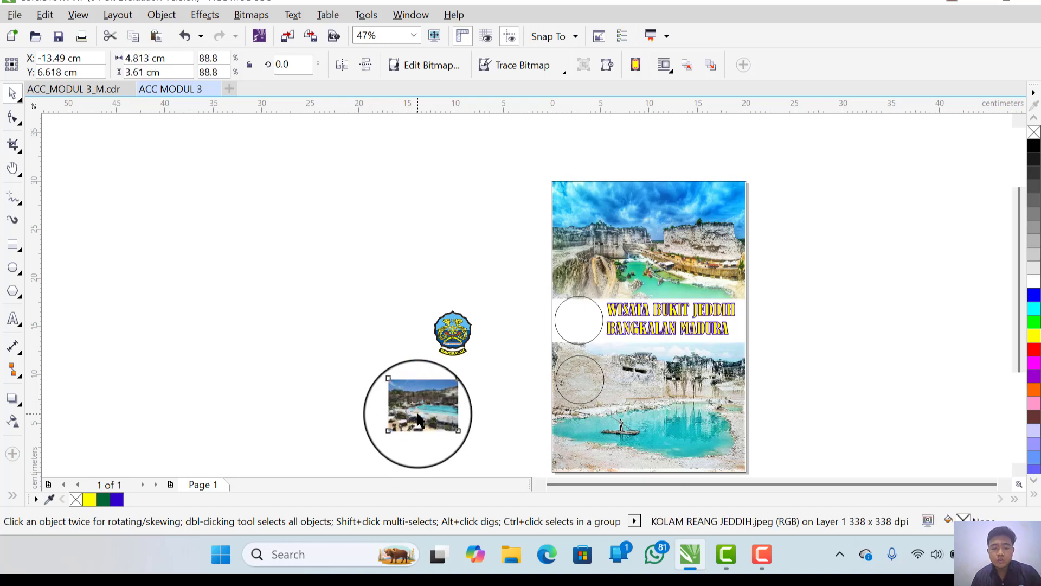
{"action": "left_click", "coordinate": [418, 419]}
{"action": "right_click", "coordinate": [418, 419]}
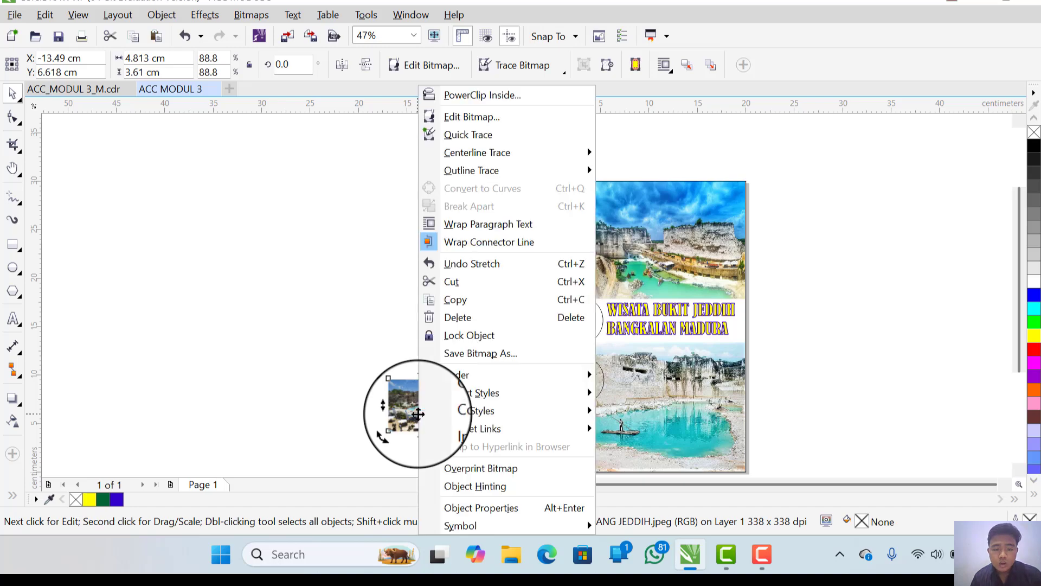
{"action": "left_click", "coordinate": [484, 100]}
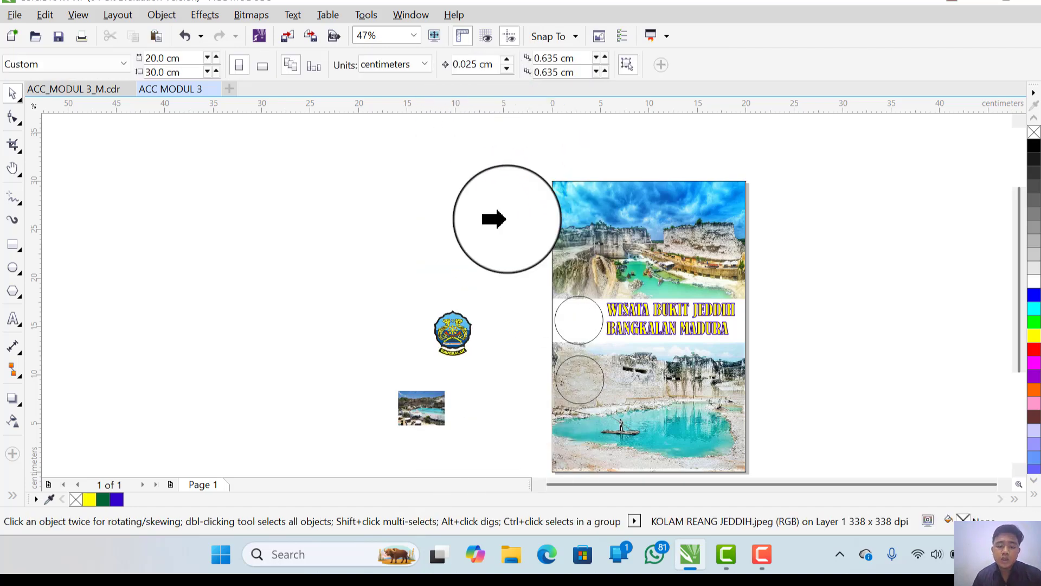
{"action": "left_click", "coordinate": [579, 387]}
Step: PowerClip the Bangkalan logo inside the circle beside the title
{"action": "left_click", "coordinate": [451, 339]}
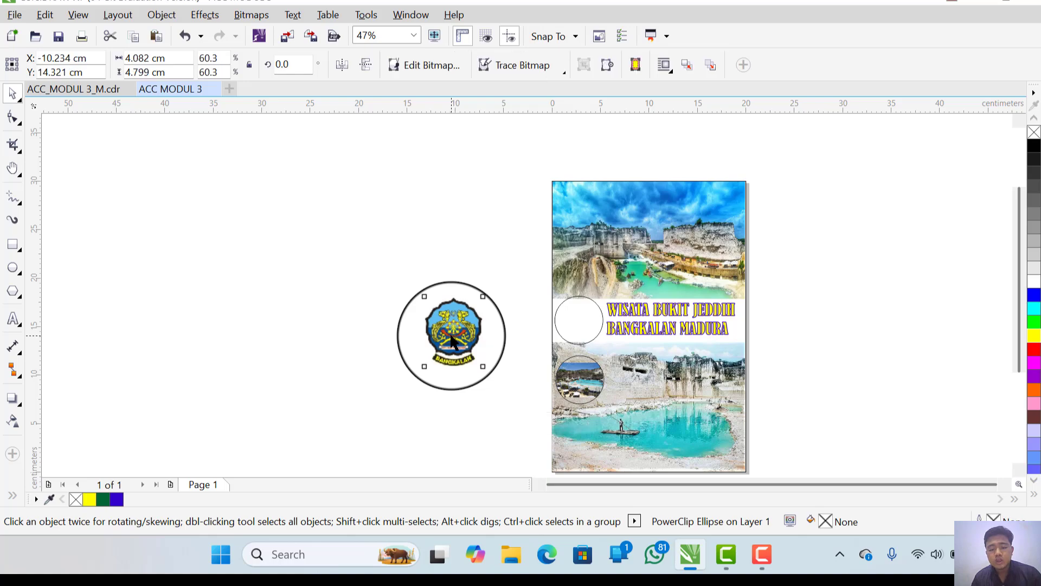
{"action": "right_click", "coordinate": [452, 336]}
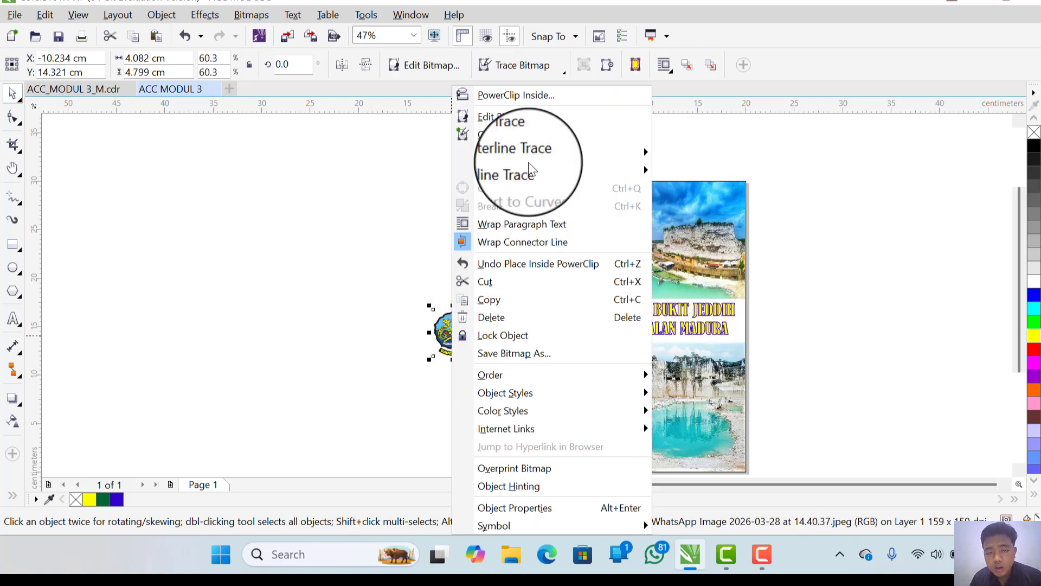
{"action": "left_click", "coordinate": [543, 90]}
{"action": "left_click", "coordinate": [577, 320]}
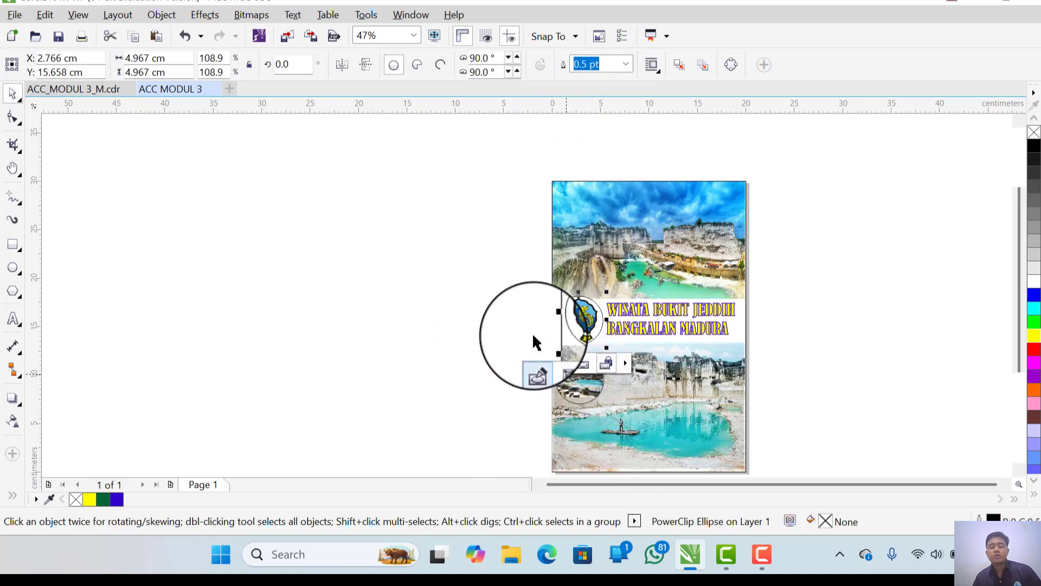
{"action": "left_click_drag", "start_coordinate": [671, 383], "coordinate": [438, 375]}
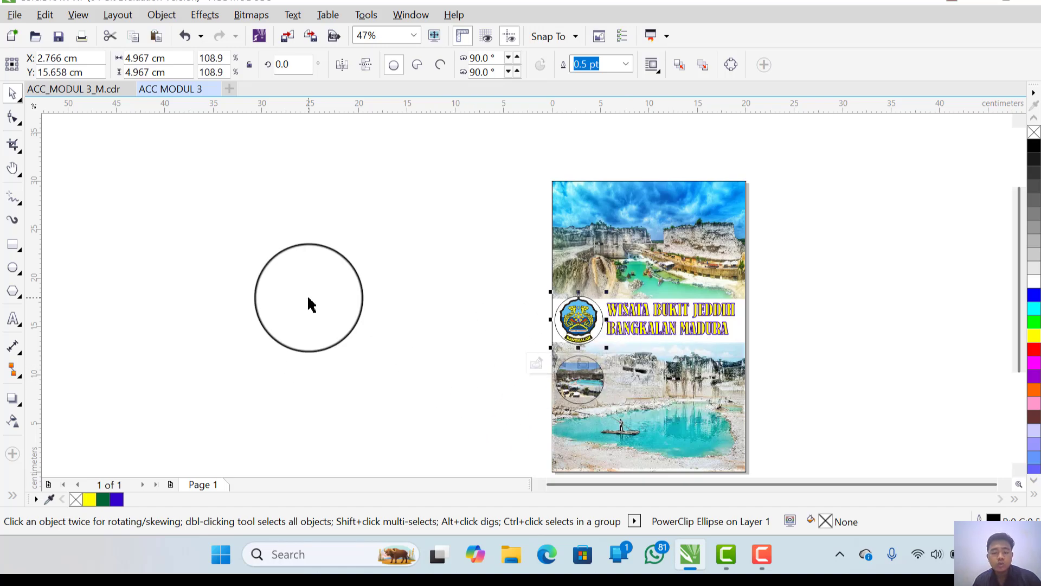
Step: Copy the four-line description text from the reference poster in ACC_MODUL 3_M.cdr
{"action": "left_click", "coordinate": [77, 92]}
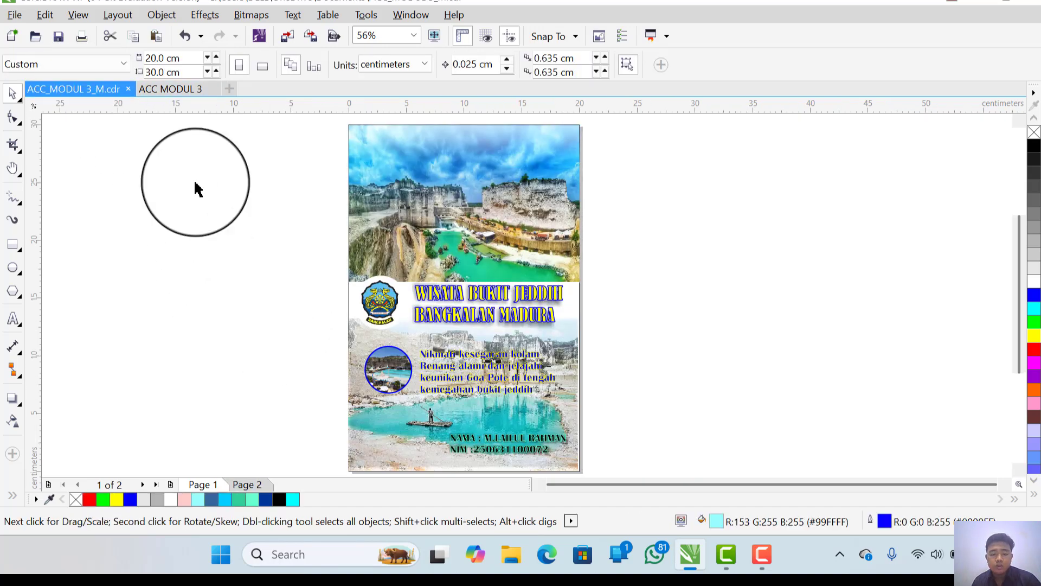
{"action": "left_click", "coordinate": [426, 360]}
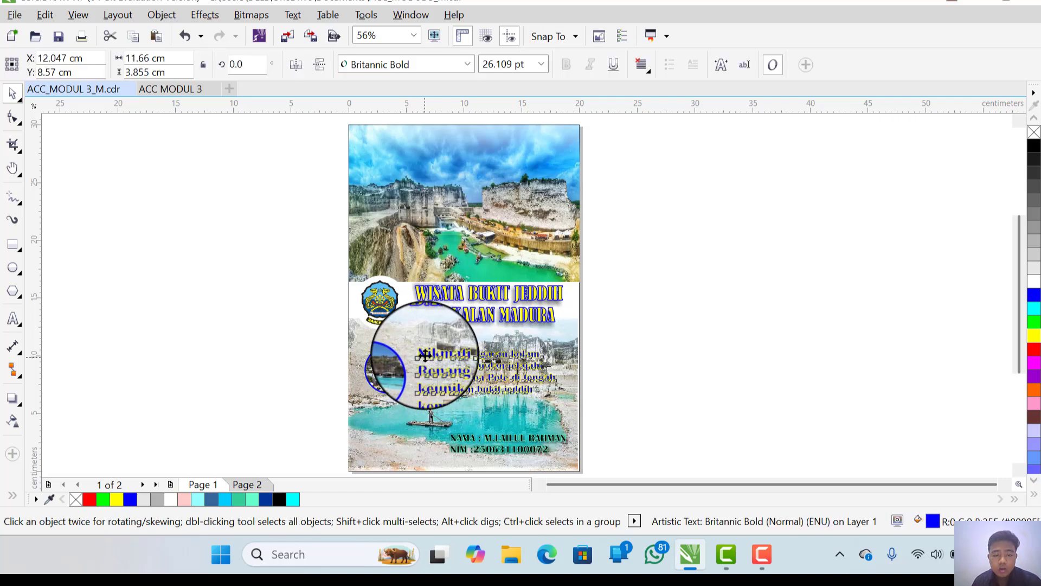
{"action": "right_click", "coordinate": [424, 355]}
{"action": "left_click", "coordinate": [499, 154]}
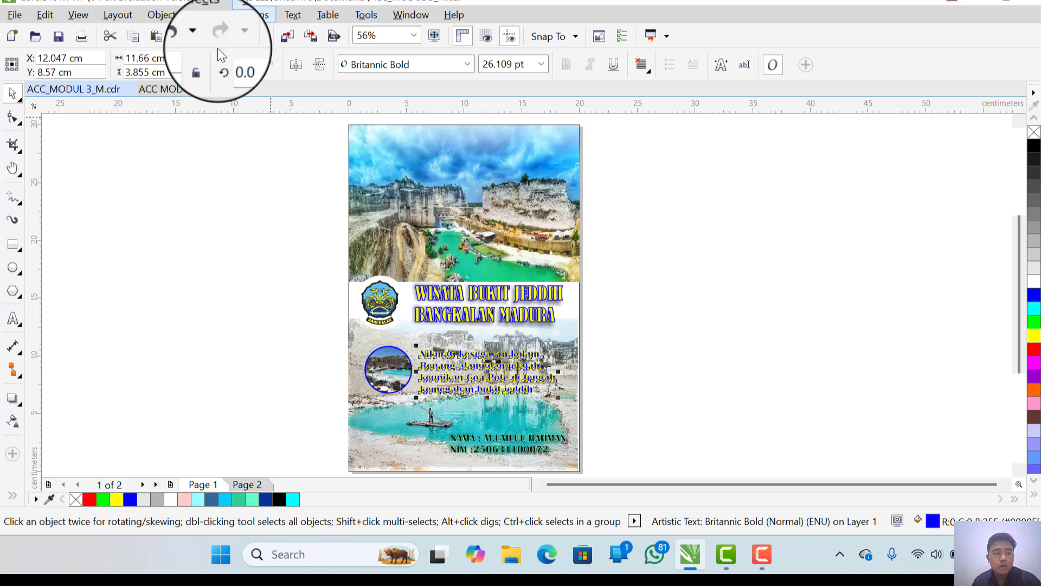
Step: Paste the description text into ACC MODUL 3 and move it beside the circular pool photo
{"action": "left_click", "coordinate": [153, 96]}
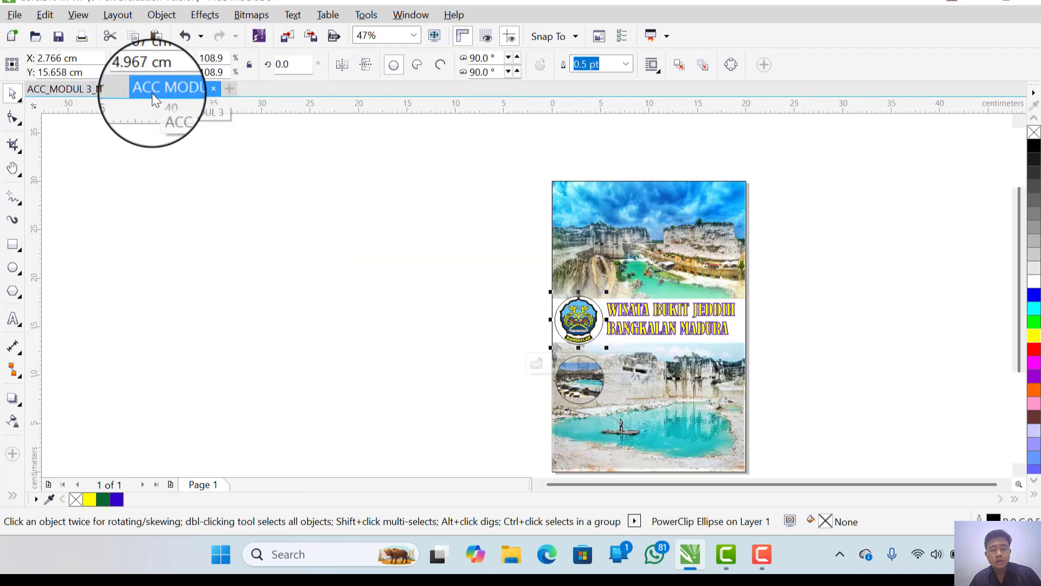
{"action": "left_click", "coordinate": [13, 319]}
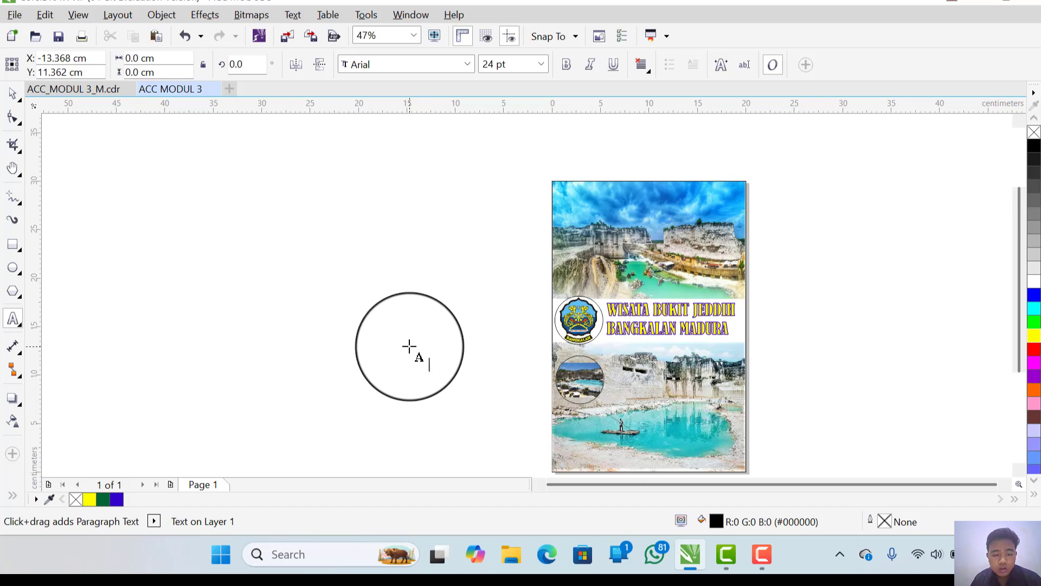
{"action": "key", "text": "ctrl+v"}
{"action": "left_click_drag", "start_coordinate": [409, 345], "coordinate": [670, 379]}
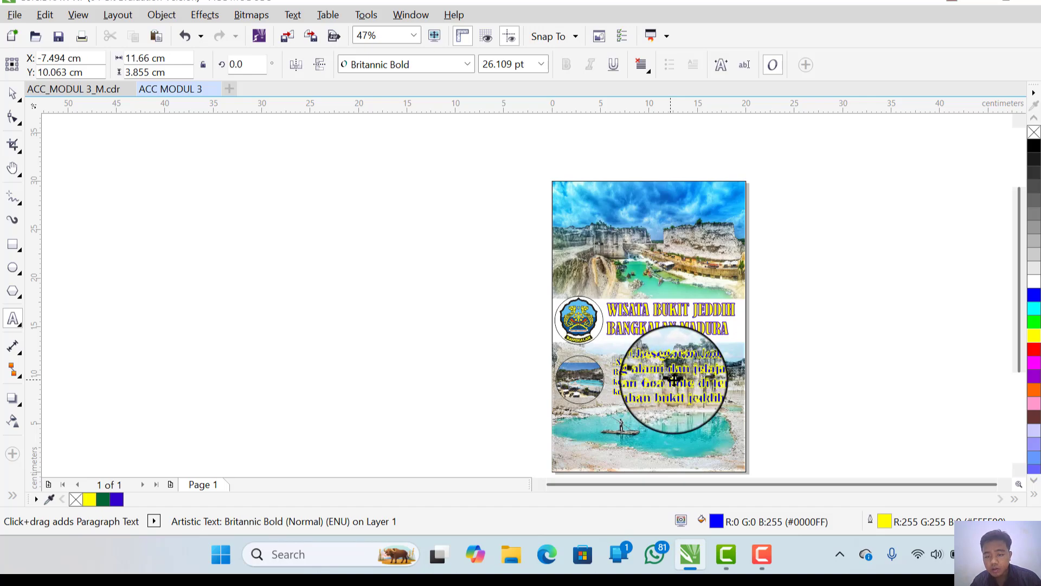
{"action": "key", "text": "Escape"}
Step: Enlarge the description text to about 12.2 x 4 cm, keeping it beside the circular photo
{"action": "left_click", "coordinate": [411, 341]}
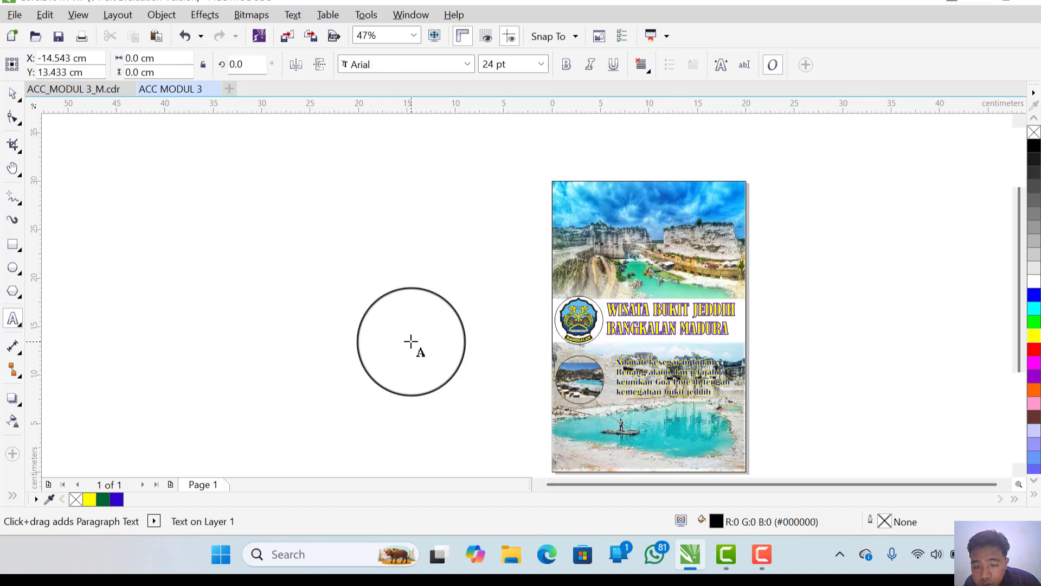
{"action": "left_click_drag", "start_coordinate": [334, 269], "coordinate": [606, 407]}
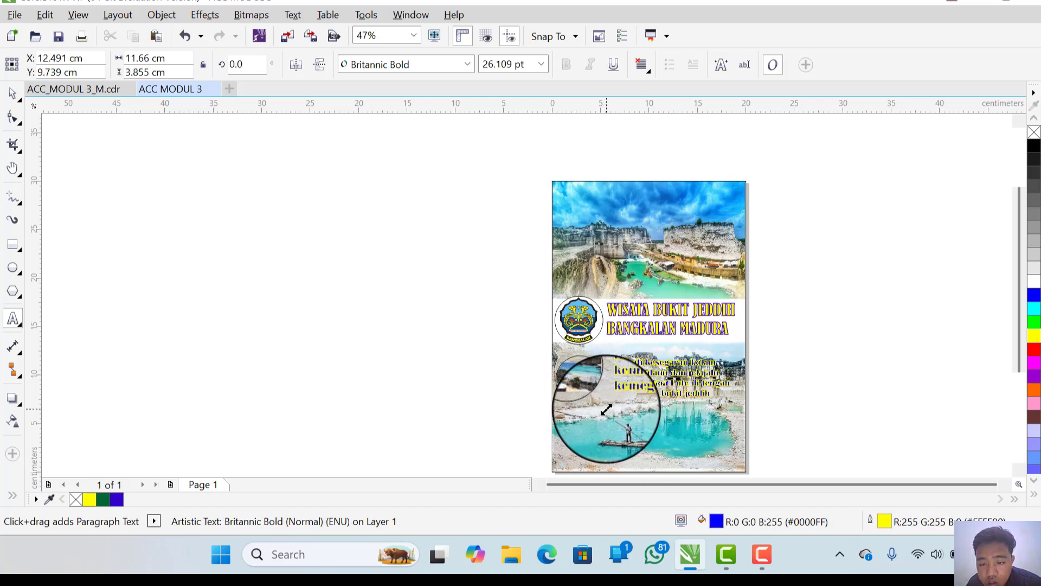
{"action": "left_click", "coordinate": [366, 306]}
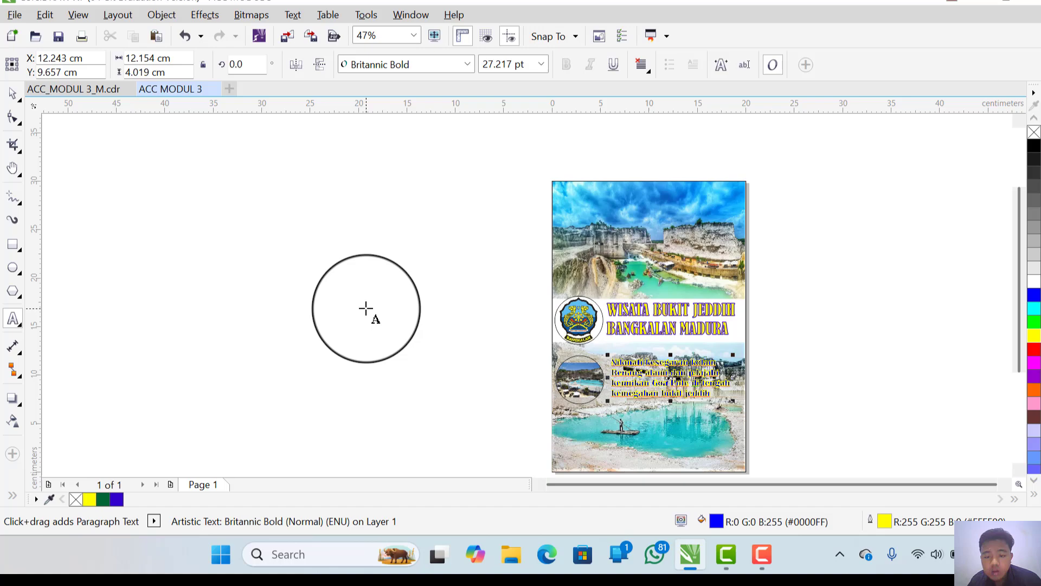
Step: Try to copy the name and student number text from the reference poster in ACC_MODUL 3_M.cdr
{"action": "left_click", "coordinate": [93, 92]}
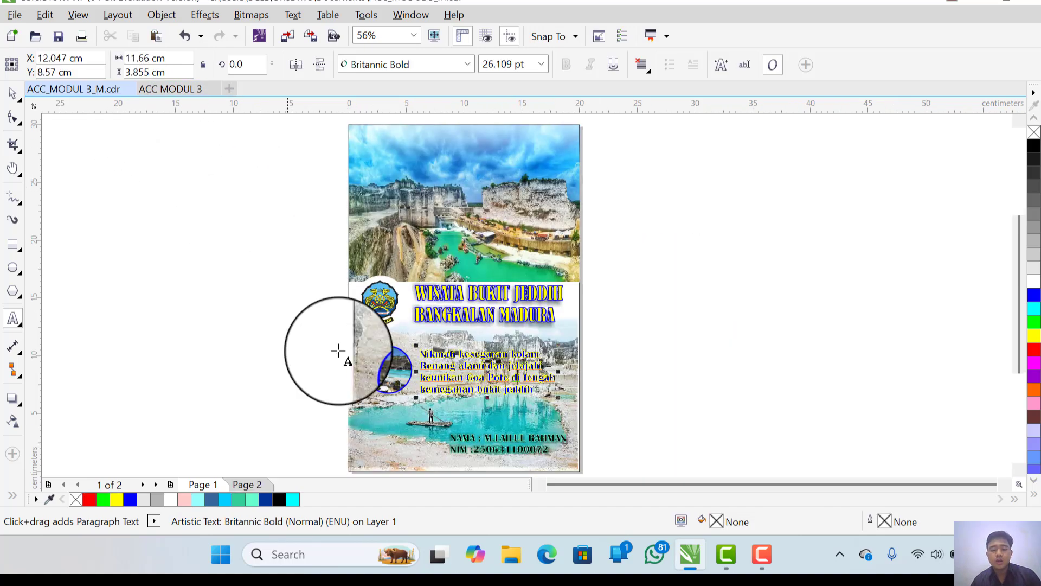
{"action": "left_click", "coordinate": [456, 440]}
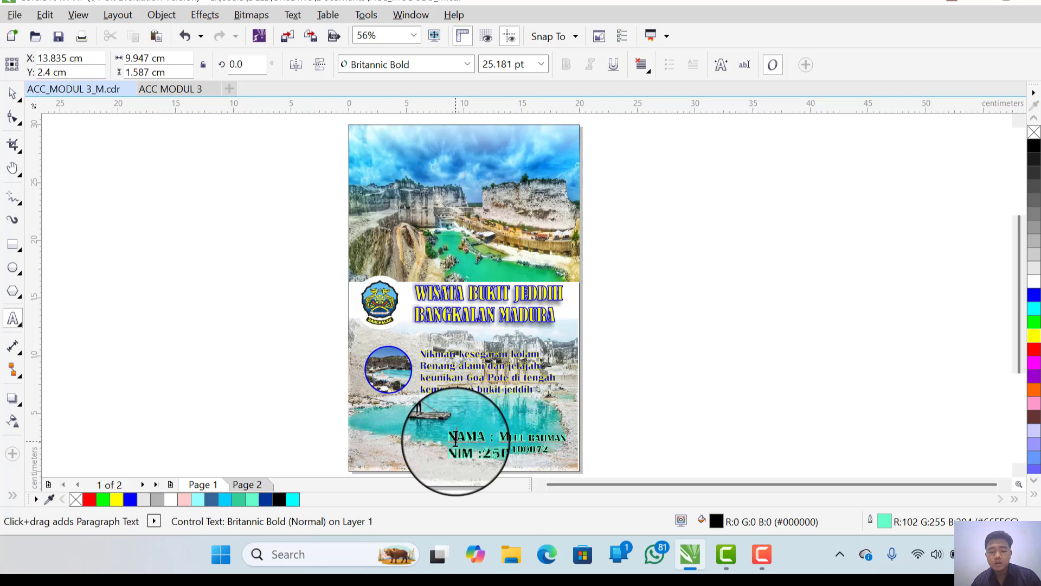
{"action": "right_click", "coordinate": [509, 449]}
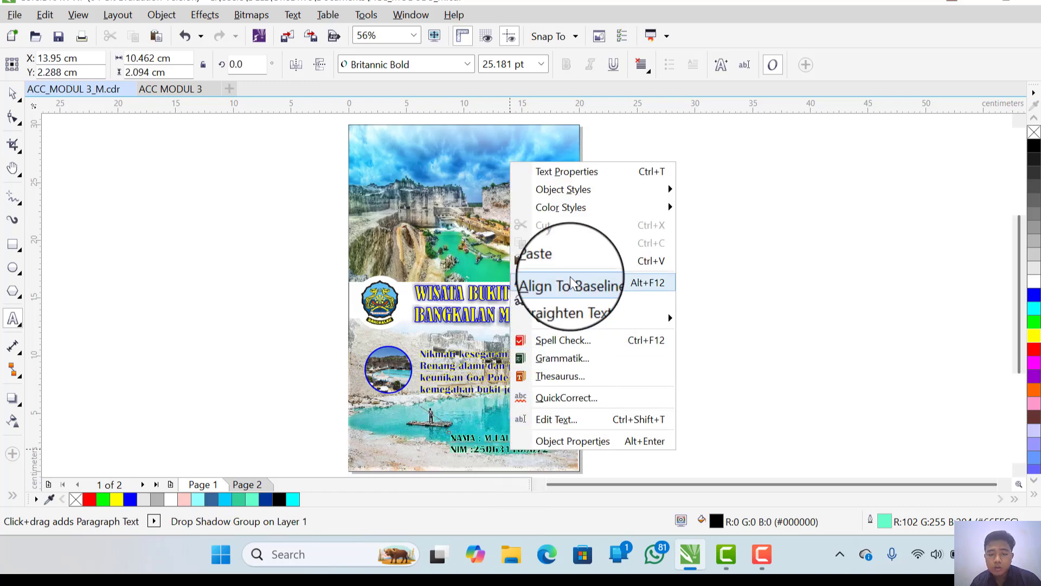
{"action": "left_click", "coordinate": [472, 440]}
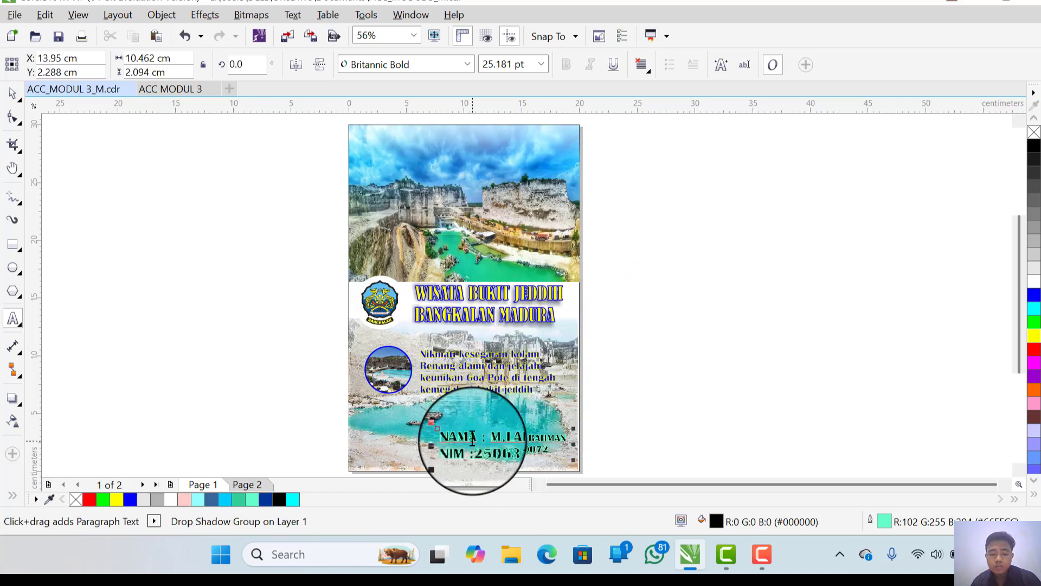
{"action": "right_click", "coordinate": [473, 441]}
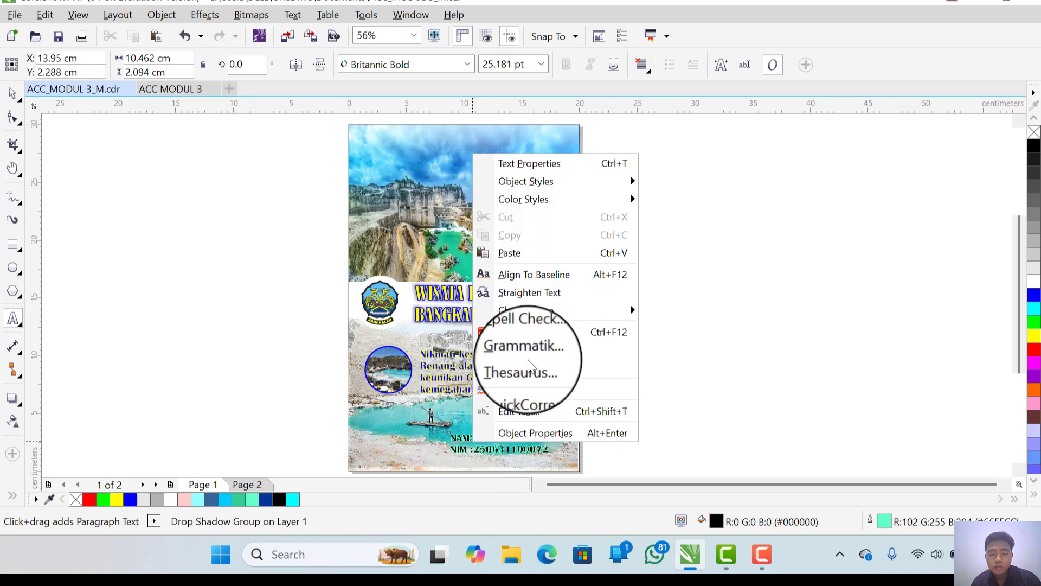
{"action": "left_click", "coordinate": [463, 453]}
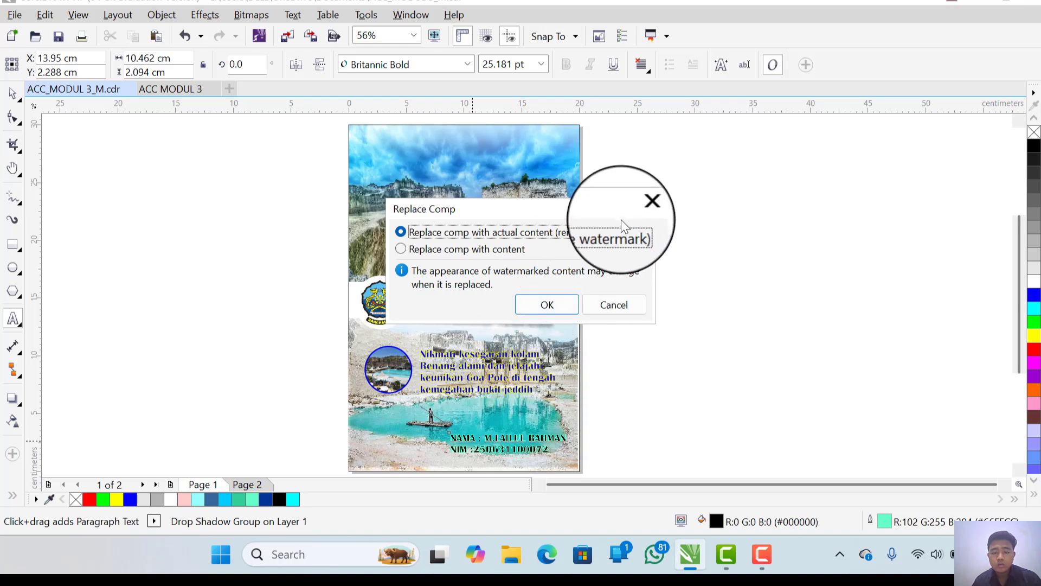
{"action": "left_click", "coordinate": [635, 211]}
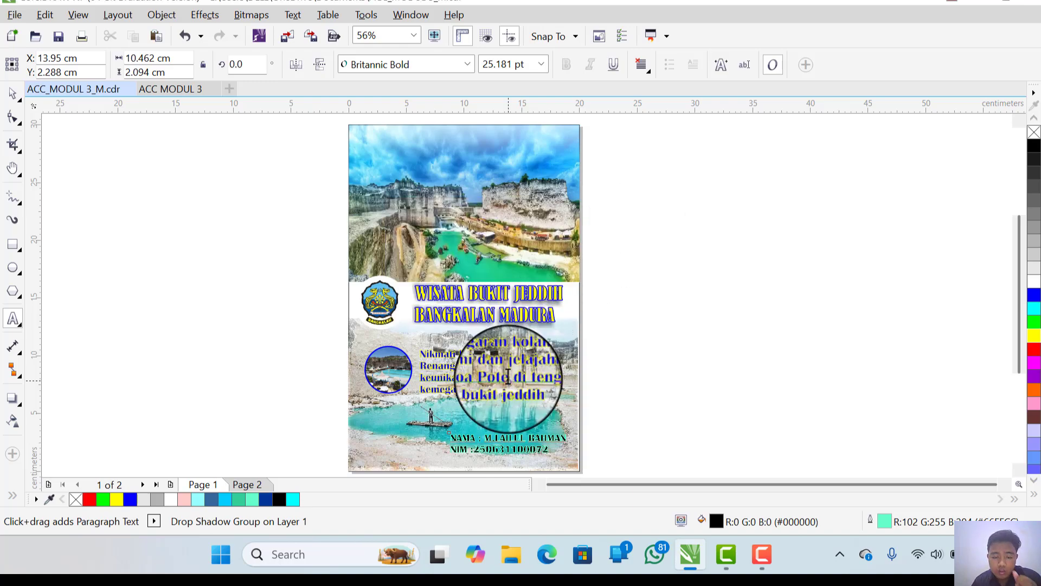
{"action": "right_click", "coordinate": [507, 446]}
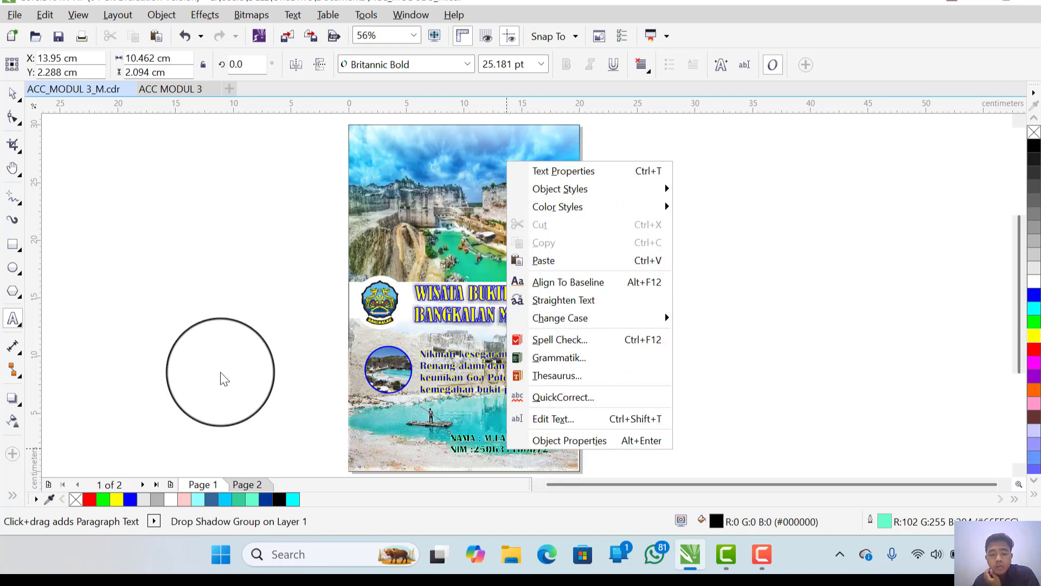
{"action": "left_click", "coordinate": [222, 376]}
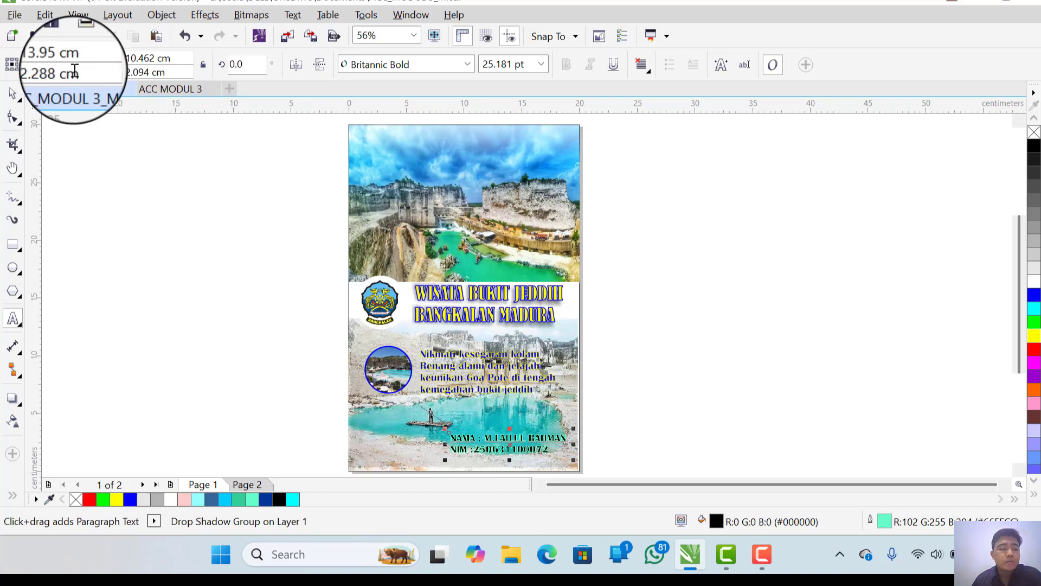
Step: In ACC MODUL 3, add two lines of 24 pt Arial text off the poster: NAMA with the student's full name and NIM with the student number
{"action": "left_click", "coordinate": [153, 89]}
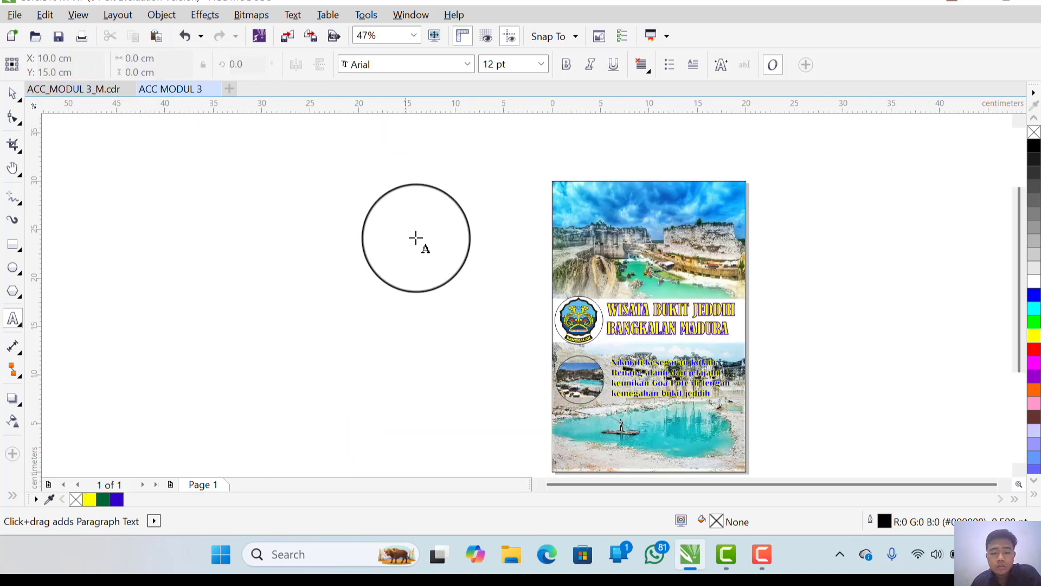
{"action": "scroll", "coordinate": [394, 327], "scroll_direction": "down", "scroll_amount": 2}
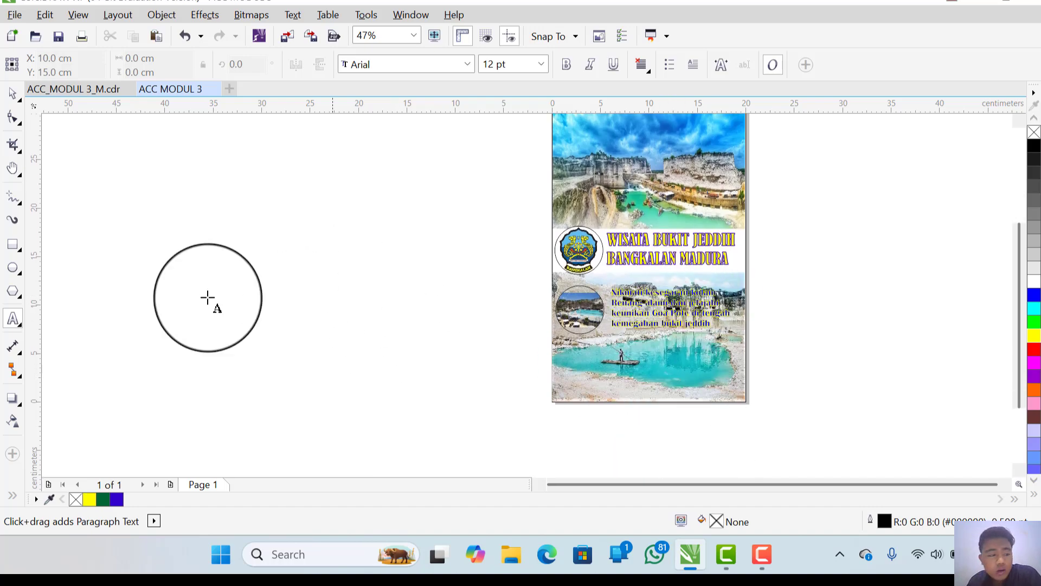
{"action": "left_click", "coordinate": [395, 377]}
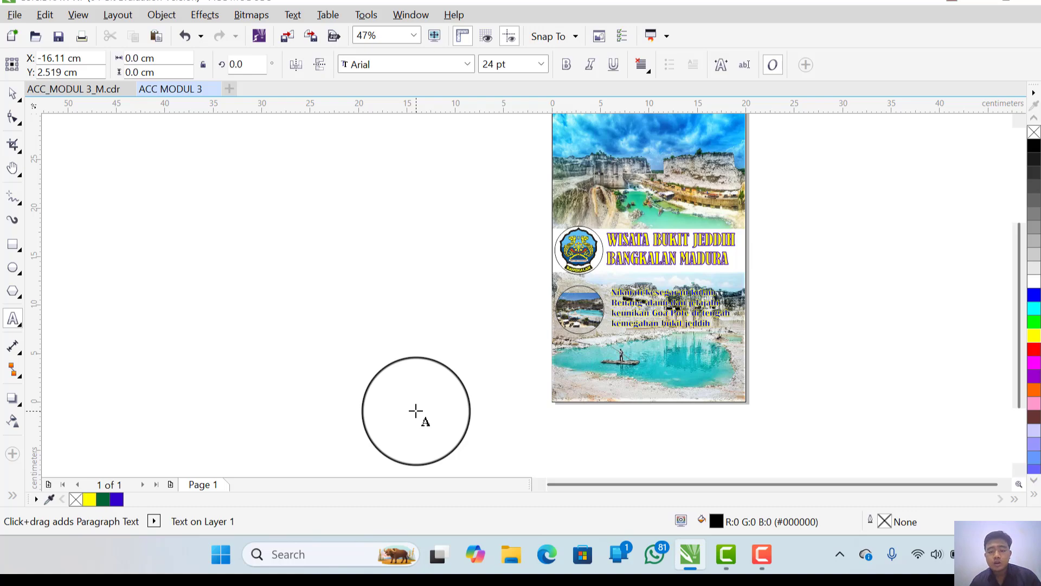
{"action": "left_click", "coordinate": [413, 380]}
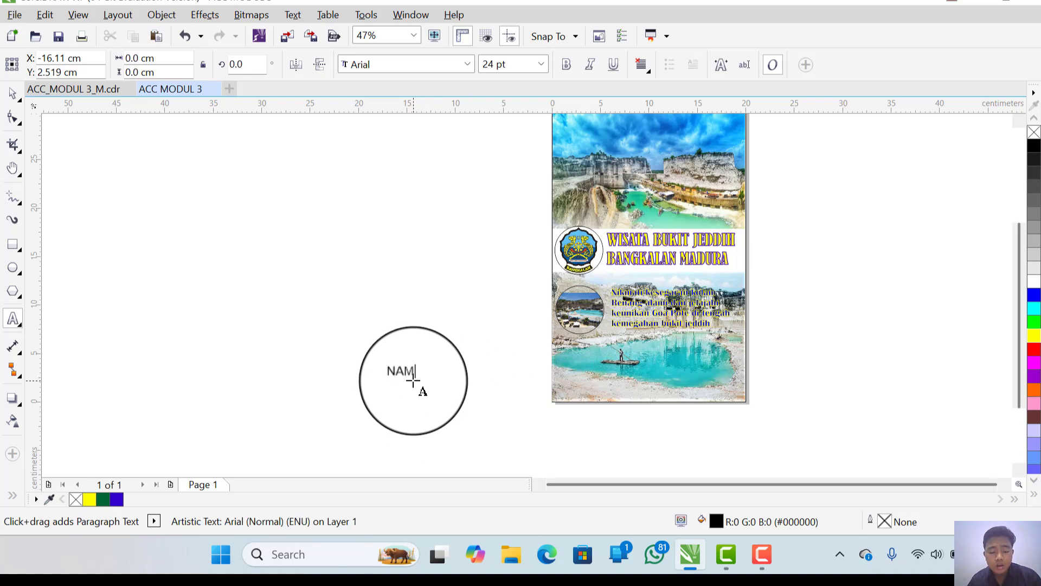
{"action": "key", "text": "Escape"}
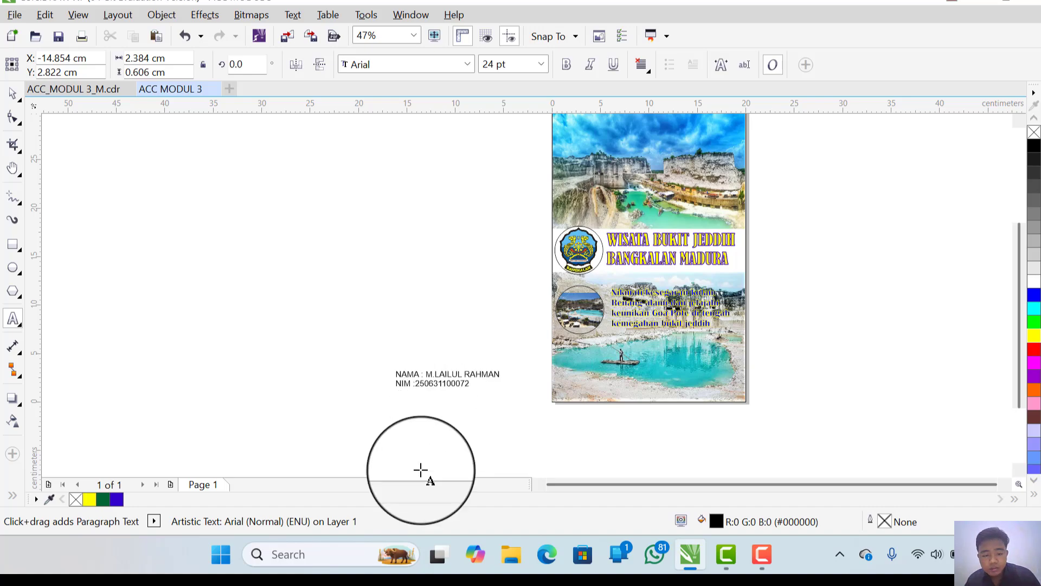
{"action": "left_click", "coordinate": [402, 387]}
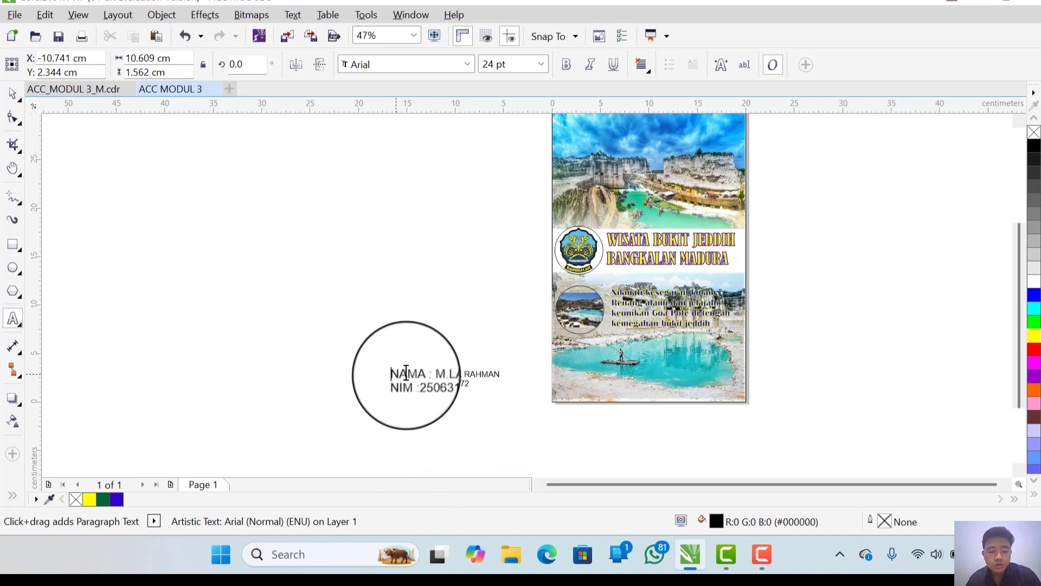
{"action": "left_click_drag", "start_coordinate": [499, 374], "coordinate": [398, 374]}
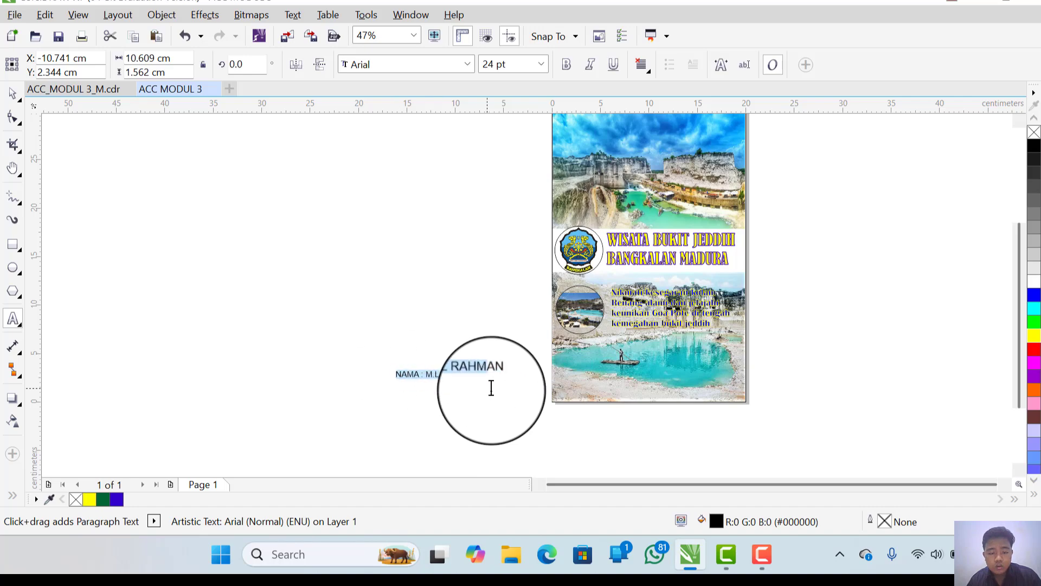
{"action": "left_click_drag", "start_coordinate": [489, 389], "coordinate": [391, 374]}
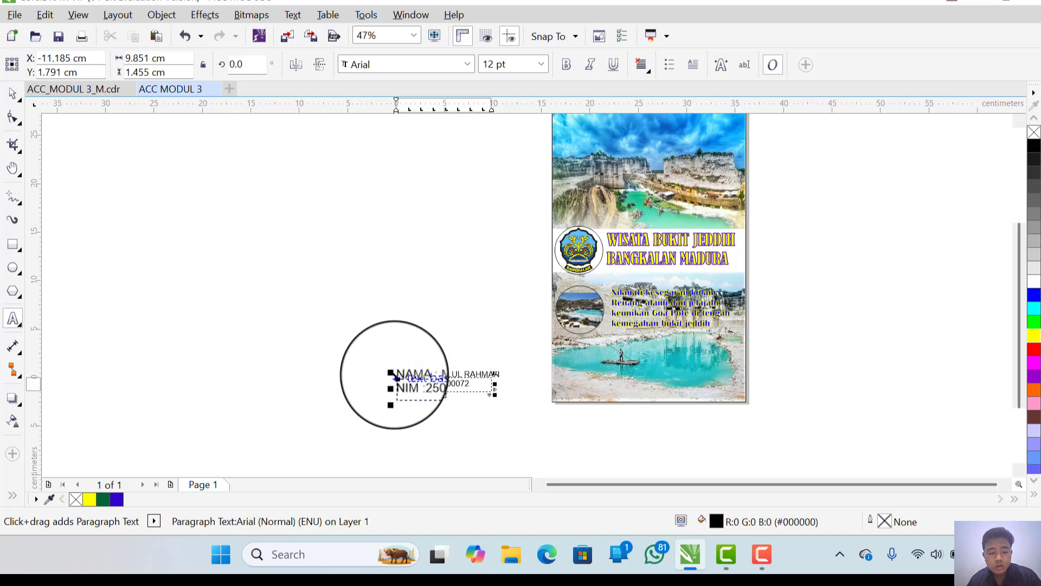
{"action": "key", "text": "ctrl+space"}
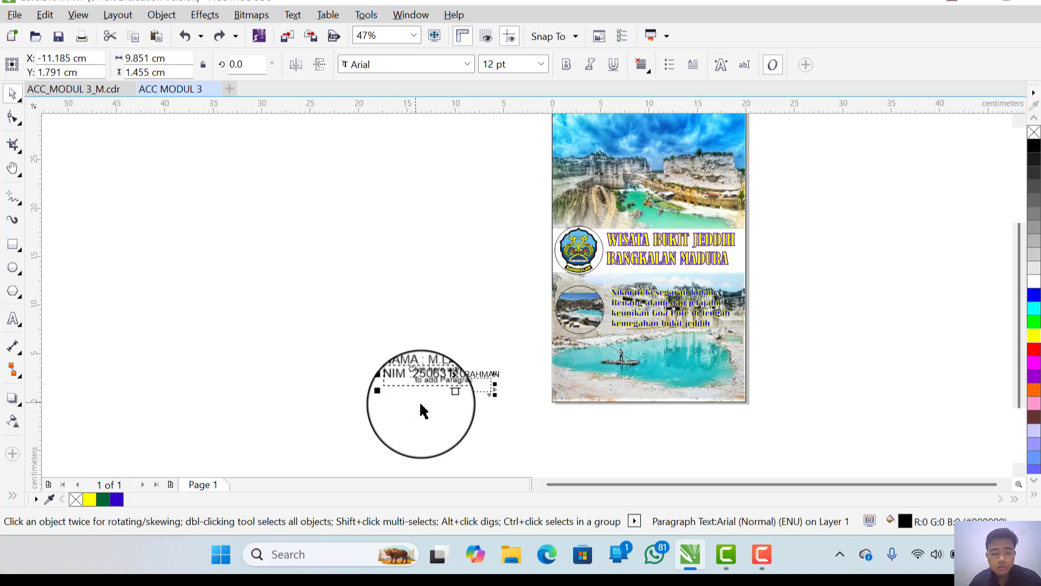
{"action": "left_click", "coordinate": [404, 375]}
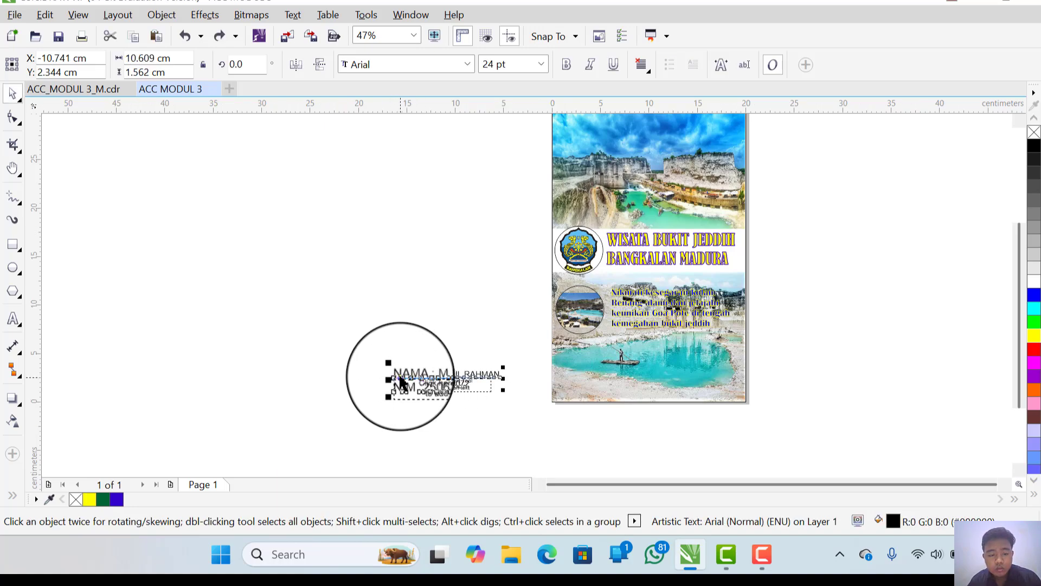
{"action": "left_click", "coordinate": [399, 381]}
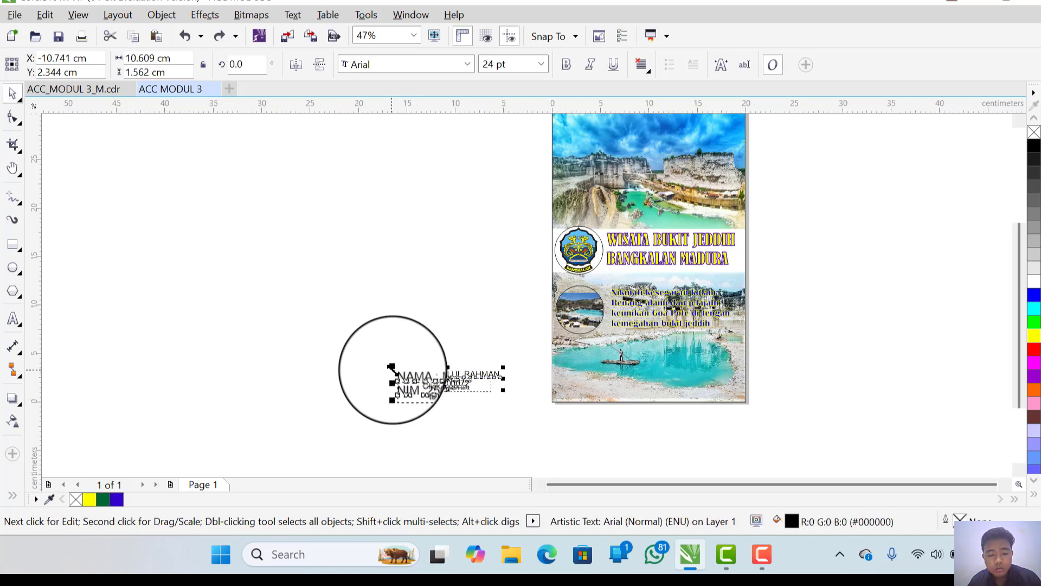
Step: Set the NAMA and NIM lines to Bernard MT Condensed and move them onto the poster's lake, beside the raft
{"action": "left_click", "coordinate": [13, 318]}
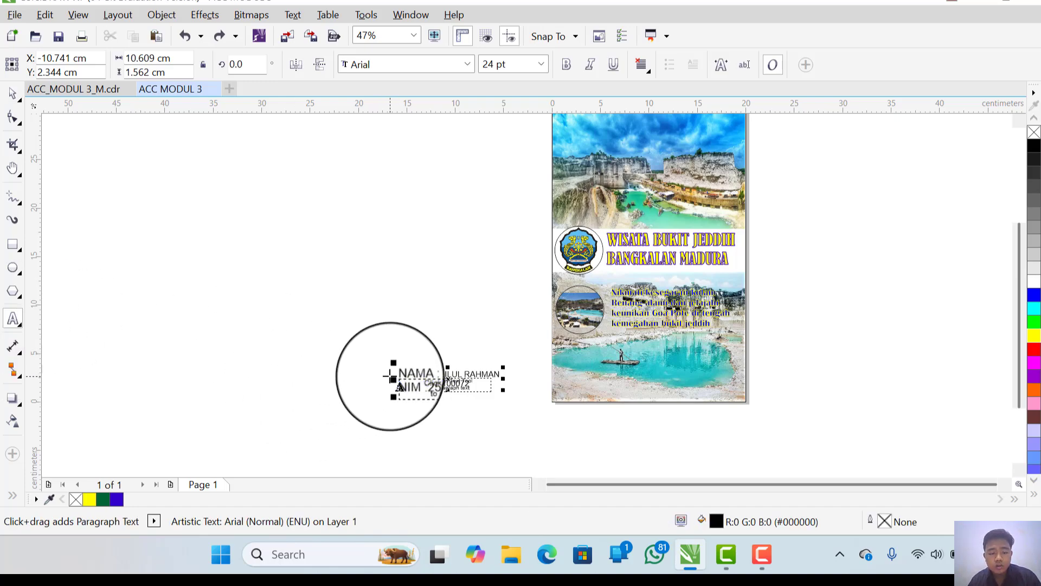
{"action": "left_click_drag", "start_coordinate": [399, 376], "coordinate": [500, 381]}
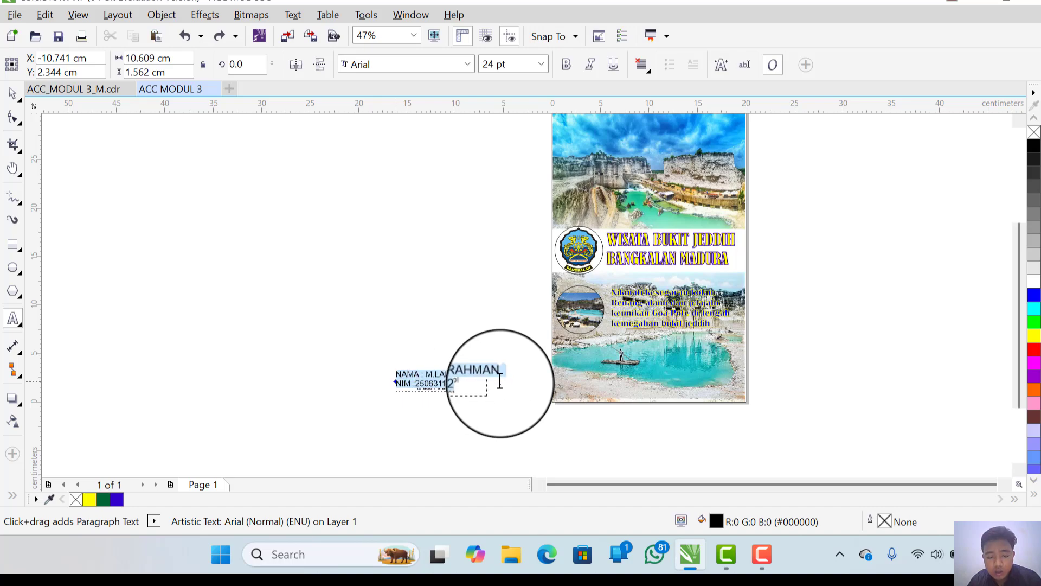
{"action": "left_click", "coordinate": [468, 66]}
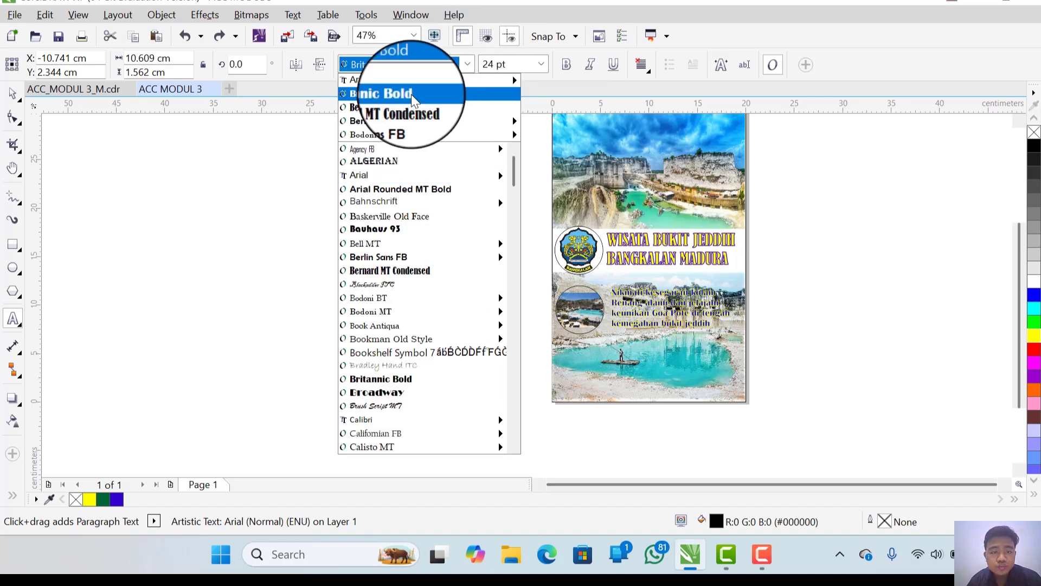
{"action": "left_click", "coordinate": [406, 107]}
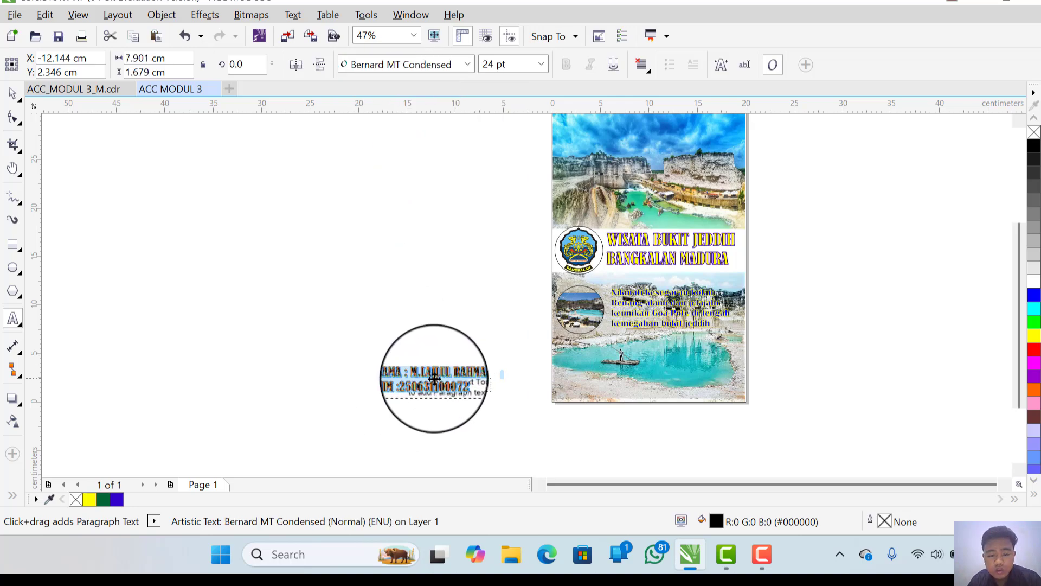
{"action": "left_click_drag", "start_coordinate": [433, 378], "coordinate": [685, 369]}
{"action": "left_click", "coordinate": [338, 305]}
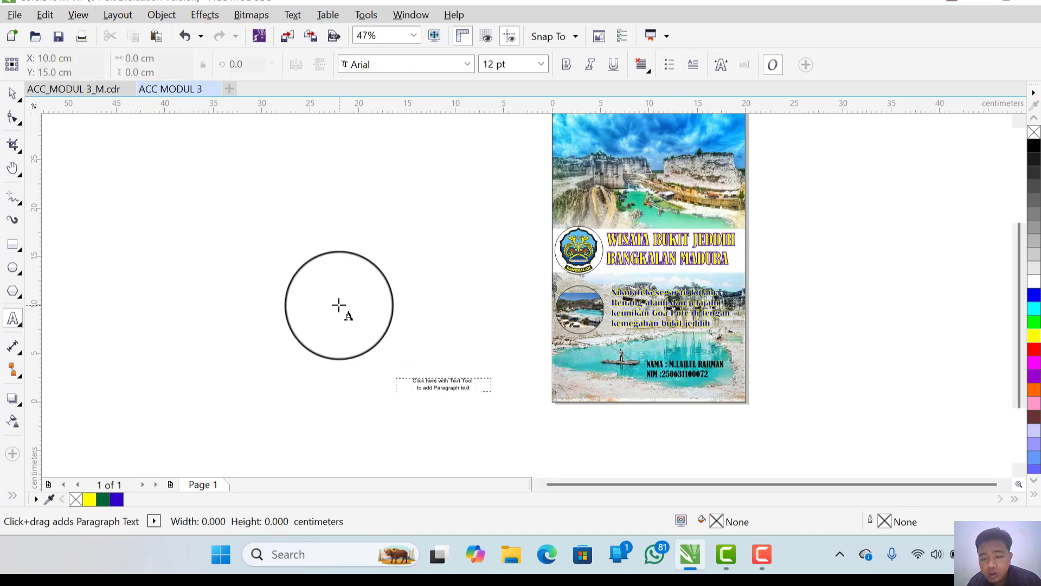
{"action": "left_click", "coordinate": [454, 385]}
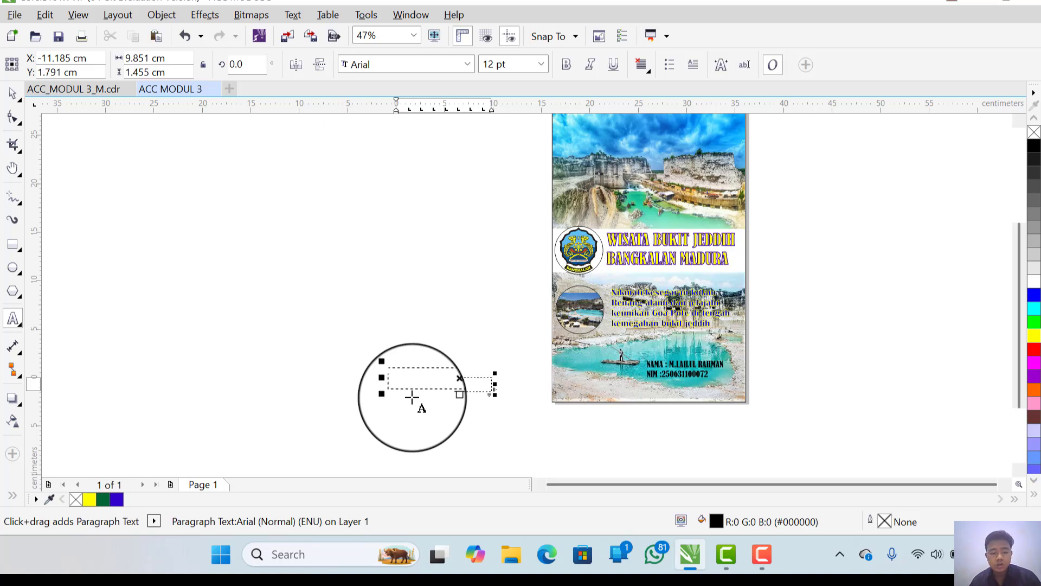
{"action": "right_click", "coordinate": [432, 390]}
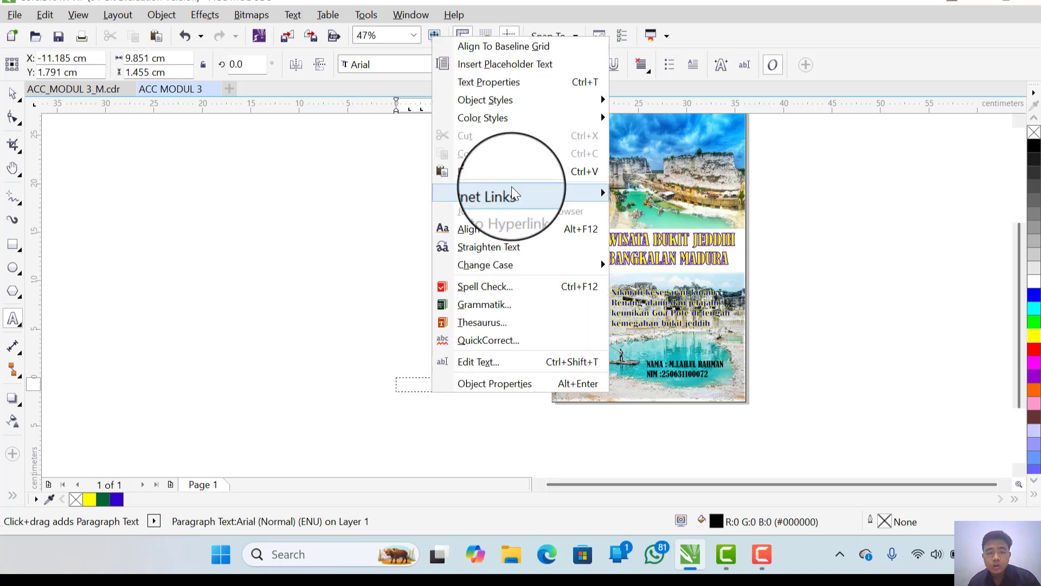
{"action": "left_click", "coordinate": [386, 279]}
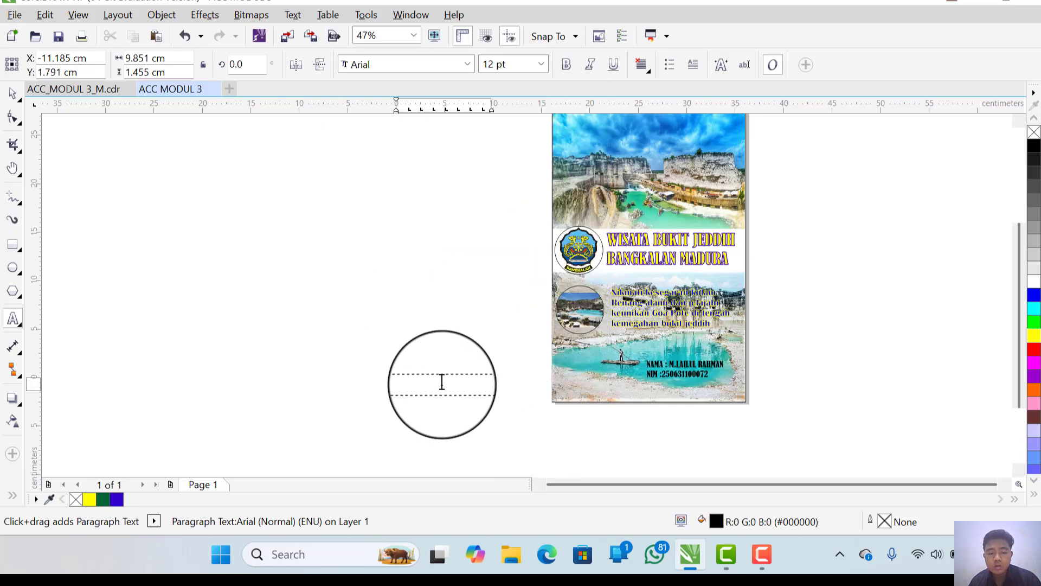
{"action": "right_click", "coordinate": [442, 381]}
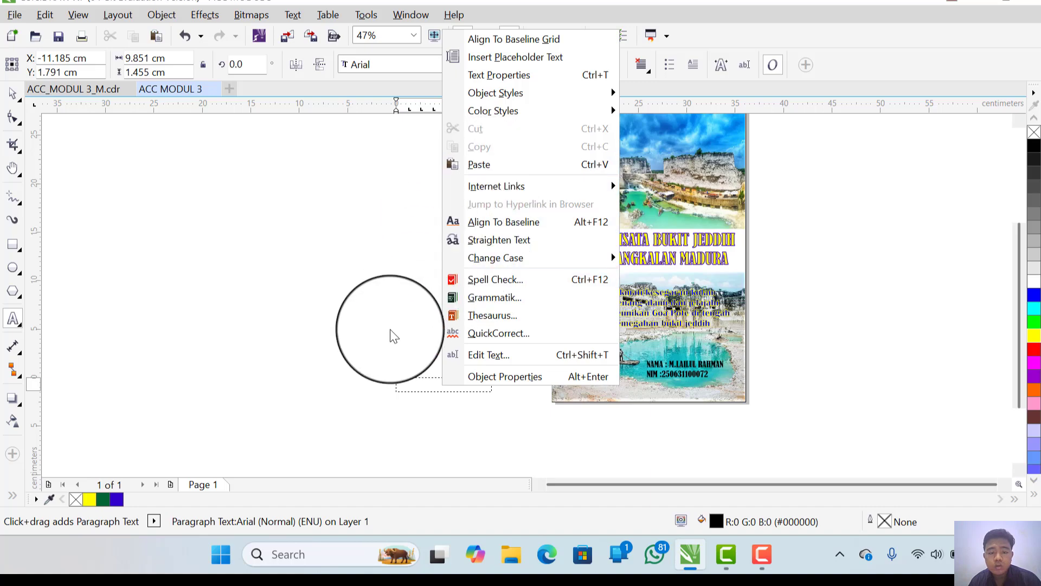
{"action": "key", "text": "Escape"}
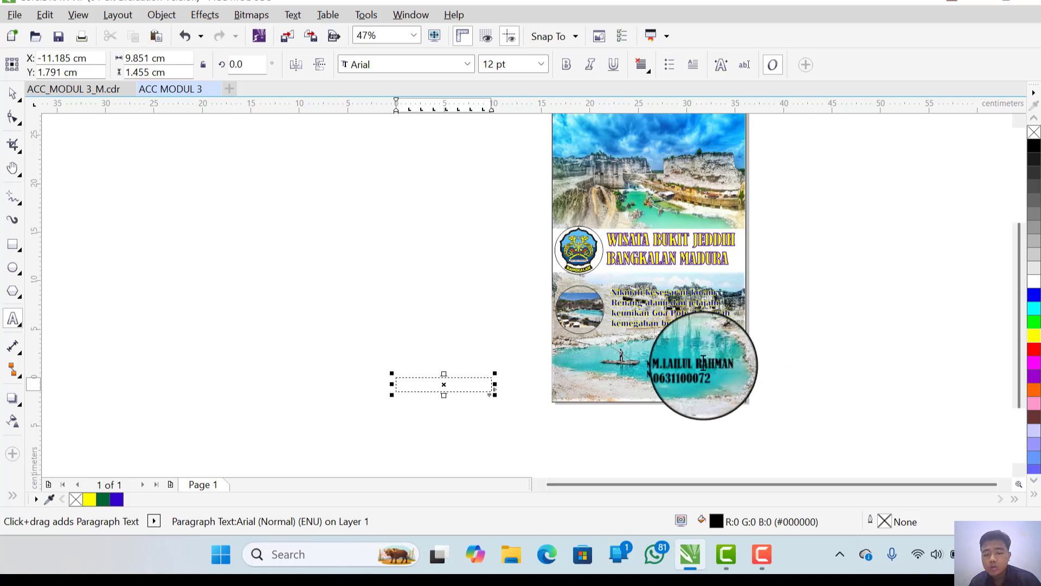
Step: Change the outline colour of the circular pool photo to blue
{"action": "left_click", "coordinate": [13, 168]}
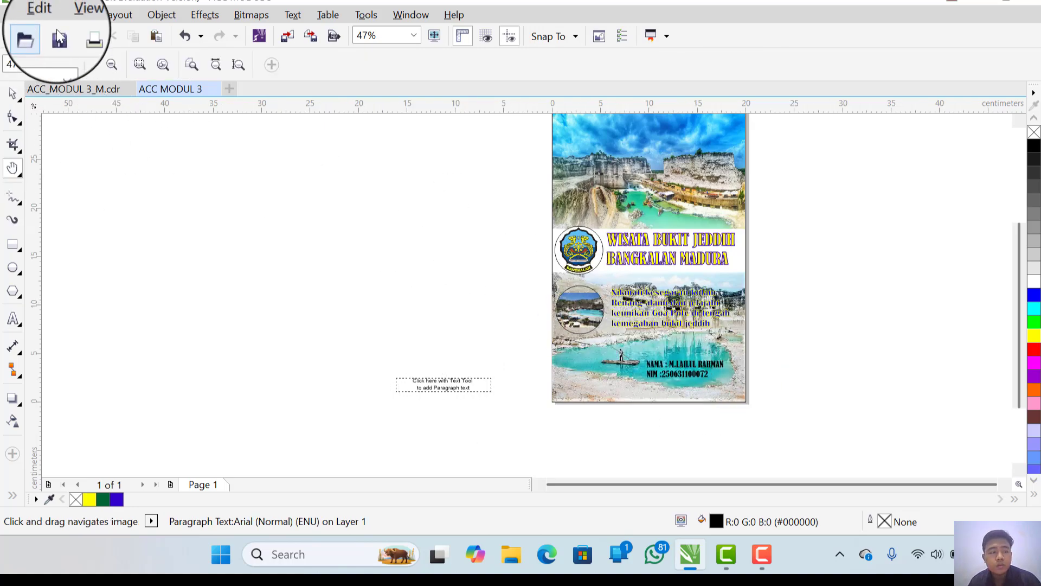
{"action": "left_click", "coordinate": [90, 66]}
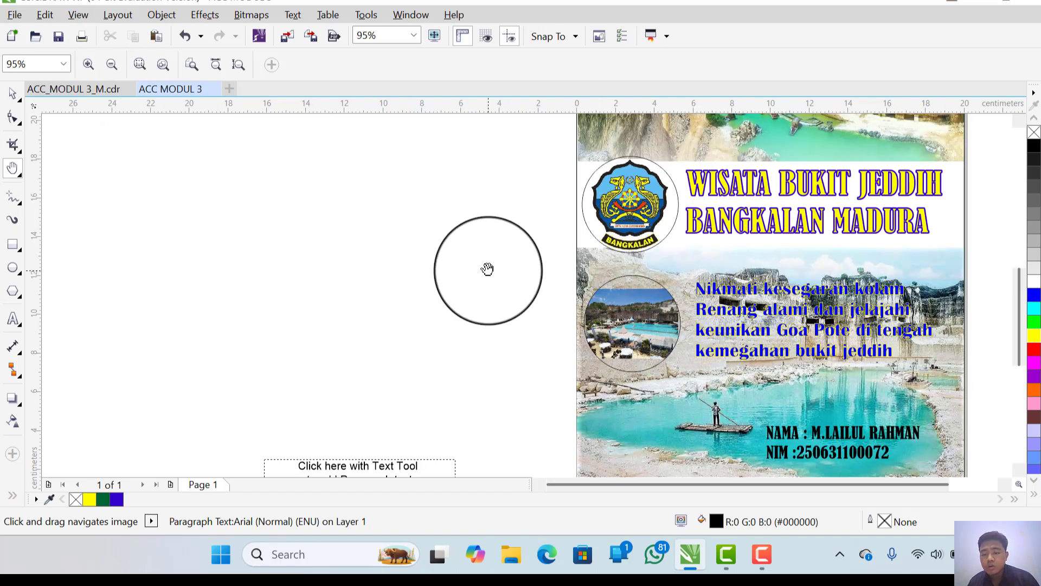
{"action": "scroll", "coordinate": [486, 281], "scroll_direction": "right", "scroll_amount": 3}
{"action": "scroll", "coordinate": [542, 282], "scroll_direction": "up", "scroll_amount": 2}
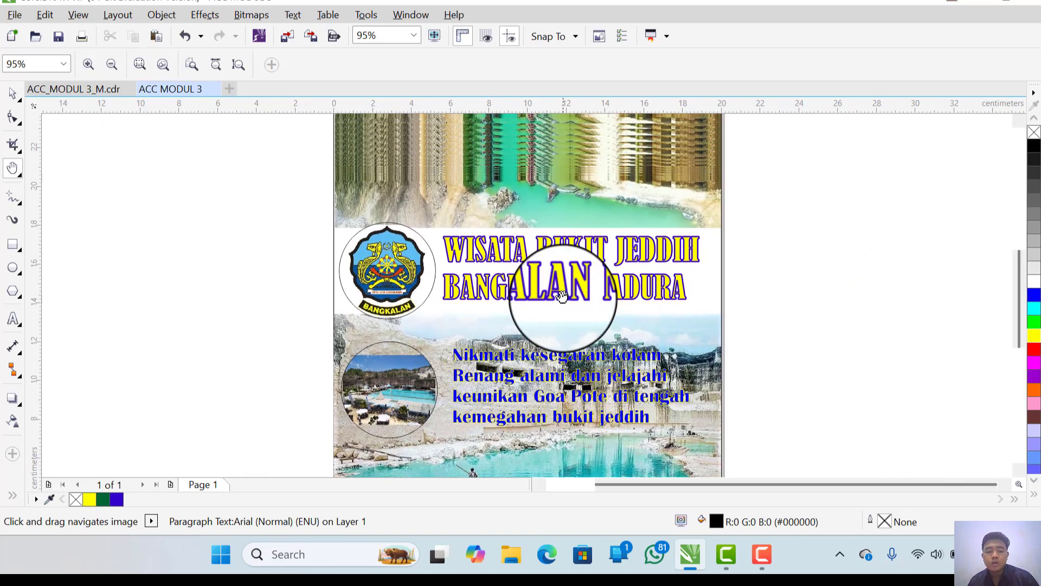
{"action": "scroll", "coordinate": [562, 304], "scroll_direction": "down", "scroll_amount": 3}
{"action": "scroll", "coordinate": [564, 325], "scroll_direction": "up", "scroll_amount": 2}
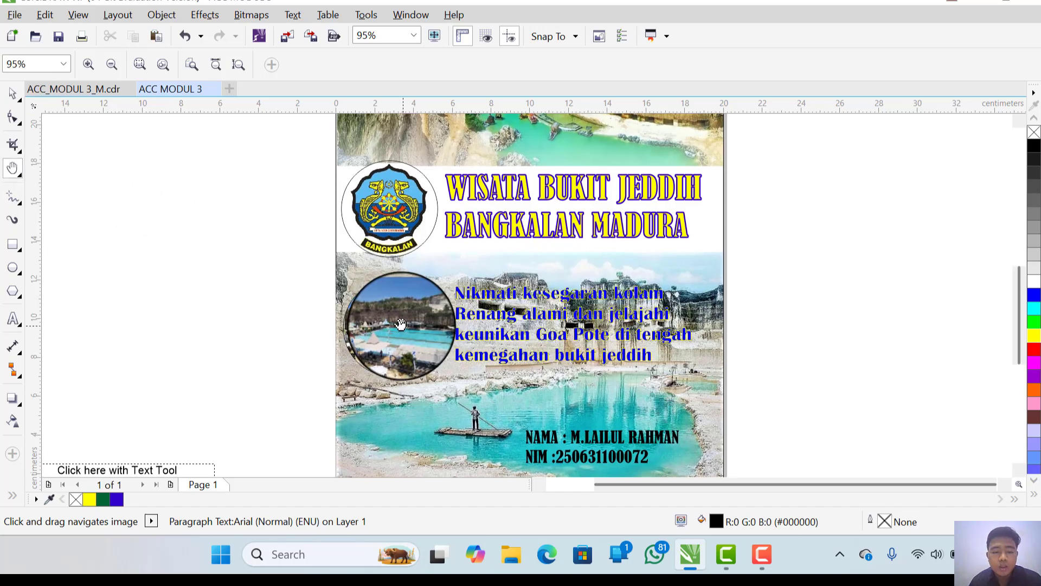
{"action": "left_click", "coordinate": [8, 101]}
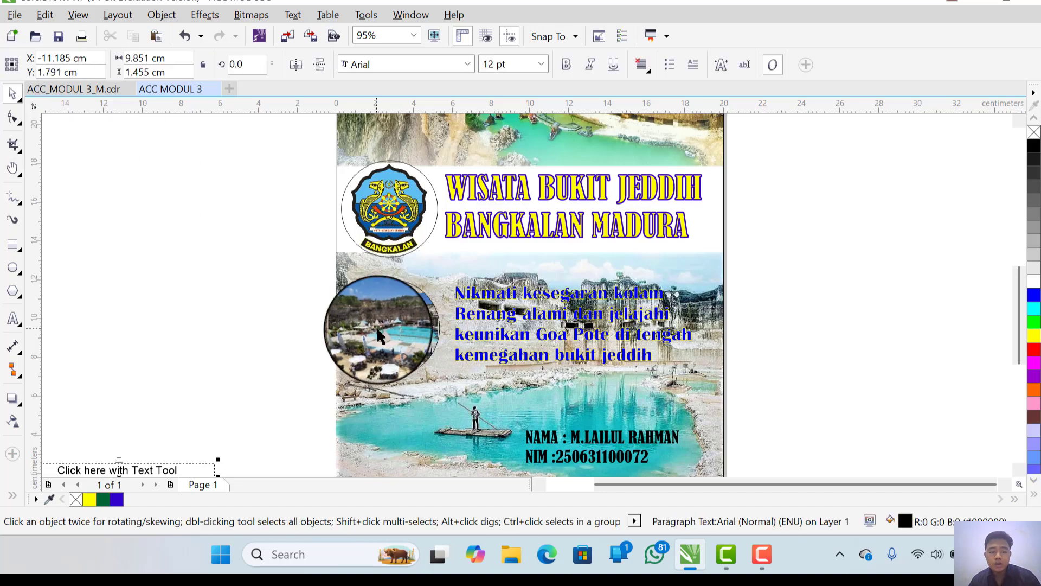
{"action": "left_click", "coordinate": [381, 340]}
{"action": "key", "text": "F12"}
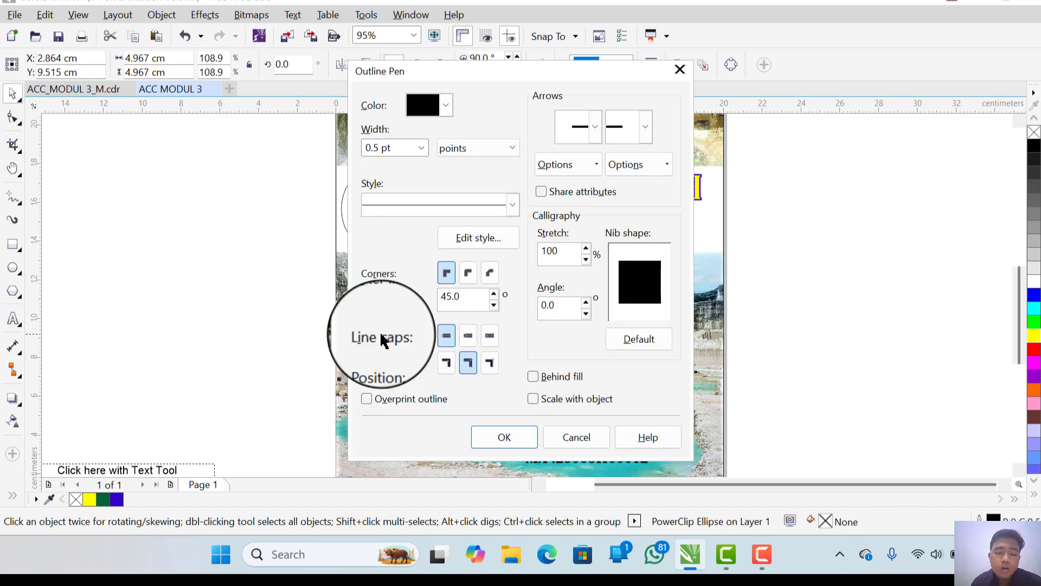
{"action": "left_click", "coordinate": [447, 107]}
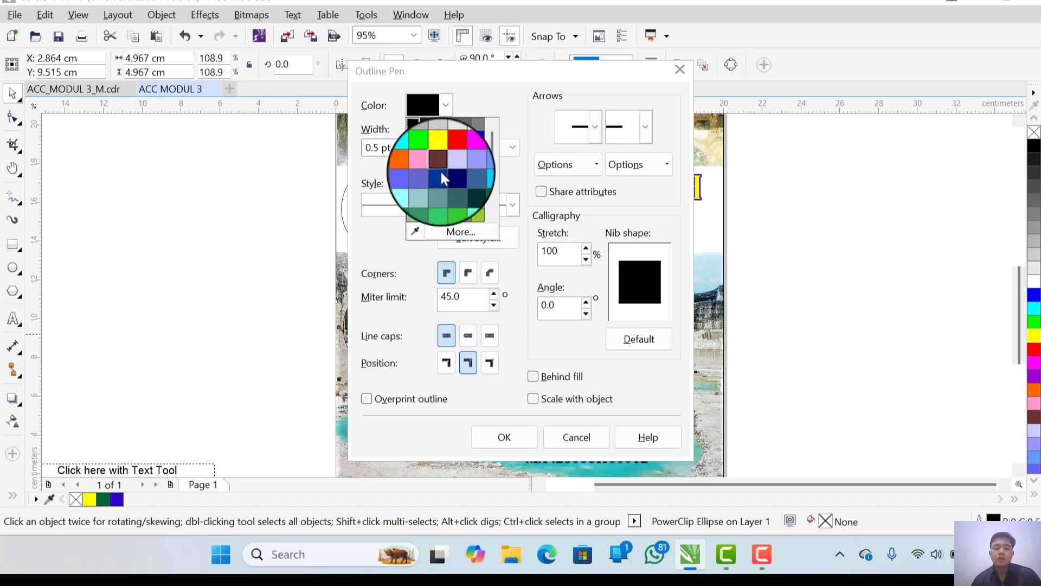
{"action": "left_click", "coordinate": [480, 139]}
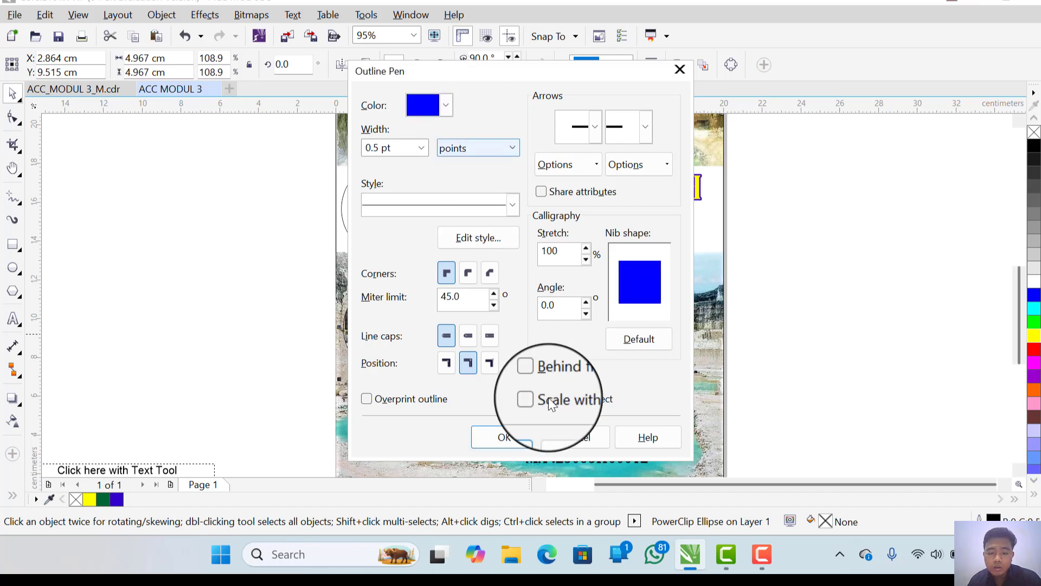
{"action": "left_click", "coordinate": [522, 433]}
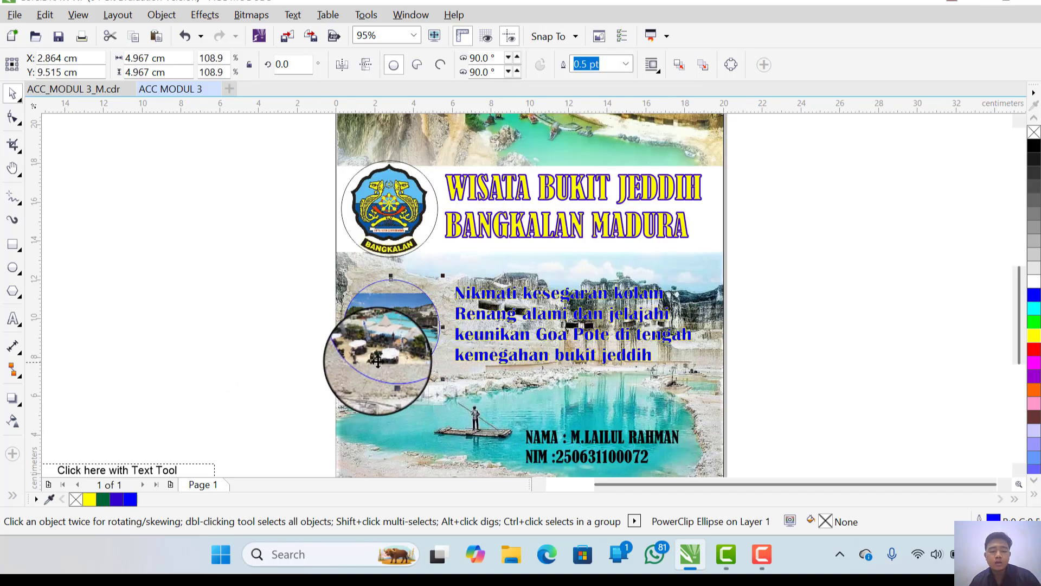
Step: Set the circular pool photo's outline width to 1.5 pt and deselect it
{"action": "key", "text": "F12"}
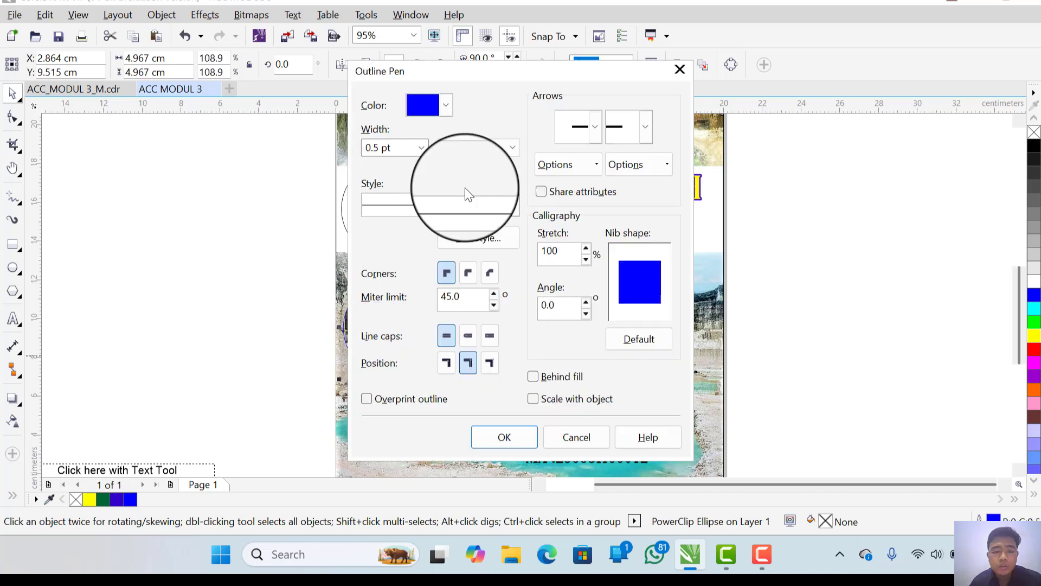
{"action": "left_click", "coordinate": [423, 148]}
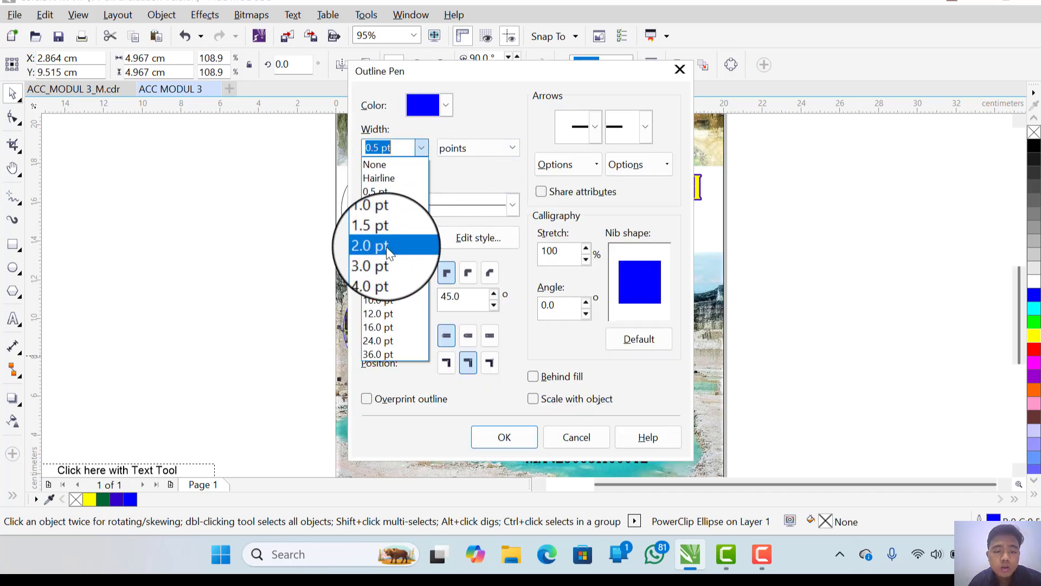
{"action": "left_click", "coordinate": [386, 232]}
{"action": "left_click", "coordinate": [508, 441]}
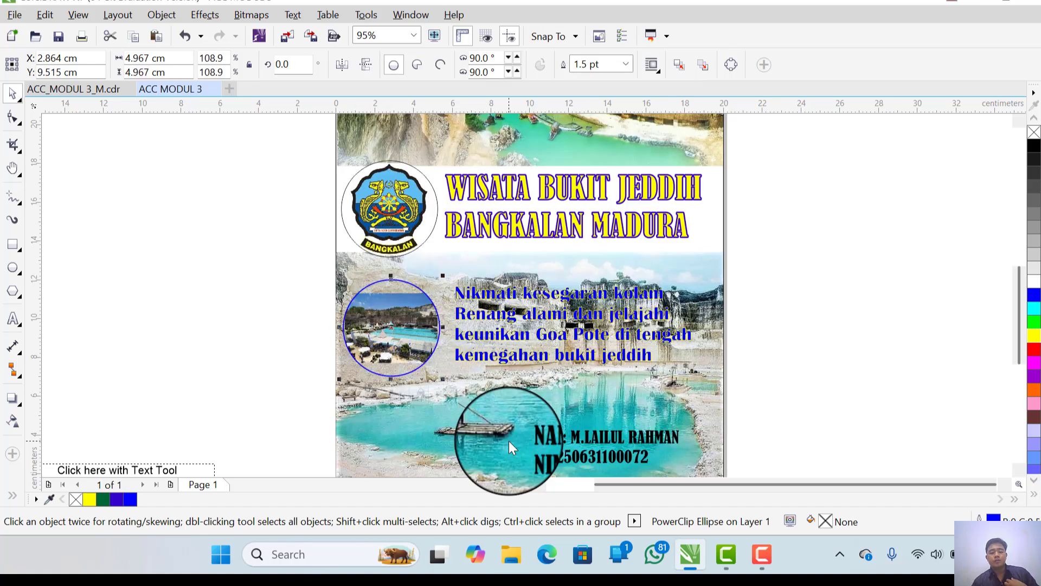
{"action": "left_click", "coordinate": [155, 332]}
Step: Examine the poster from its lower edge up to the title and as a full page, and look at the document's export options
{"action": "left_click_drag", "start_coordinate": [576, 403], "coordinate": [458, 157]}
{"action": "scroll", "coordinate": [457, 293], "scroll_direction": "down", "scroll_amount": 3}
{"action": "scroll", "coordinate": [457, 293], "scroll_direction": "up", "scroll_amount": 3}
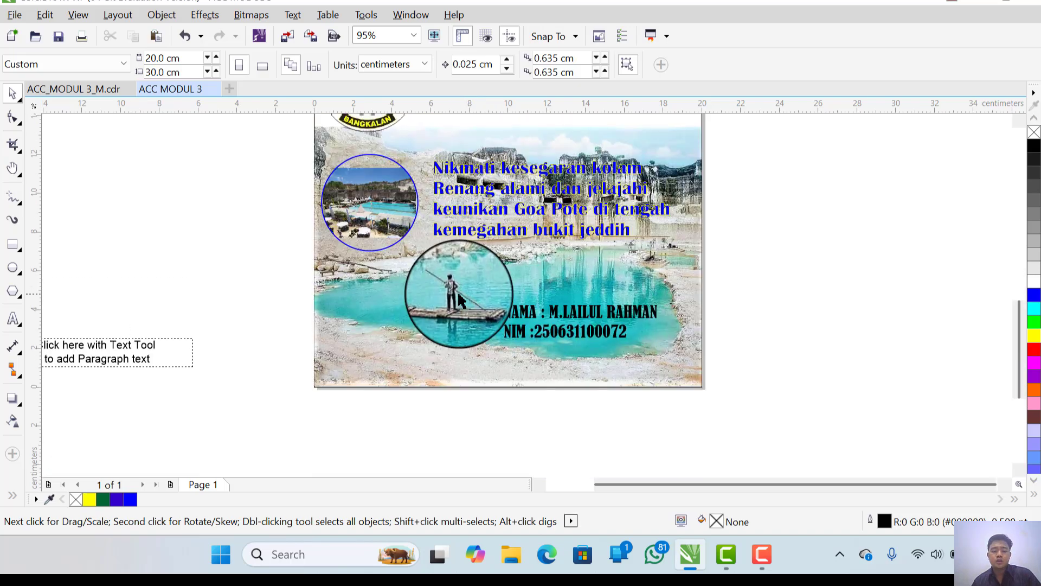
{"action": "scroll", "coordinate": [457, 293], "scroll_direction": "up", "scroll_amount": 1}
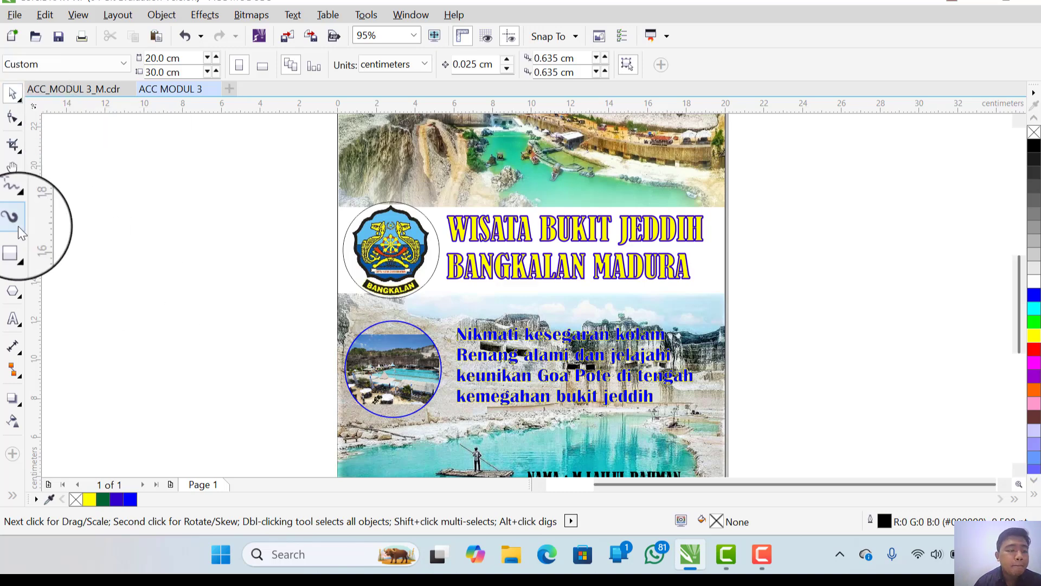
{"action": "left_click", "coordinate": [11, 168]}
{"action": "left_click", "coordinate": [112, 65]}
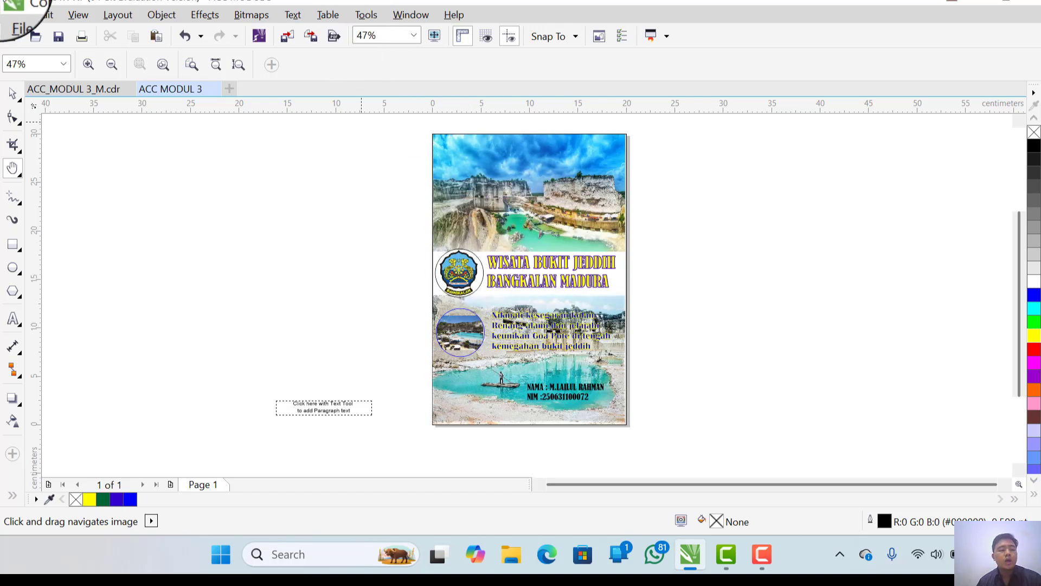
{"action": "left_click", "coordinate": [15, 17]}
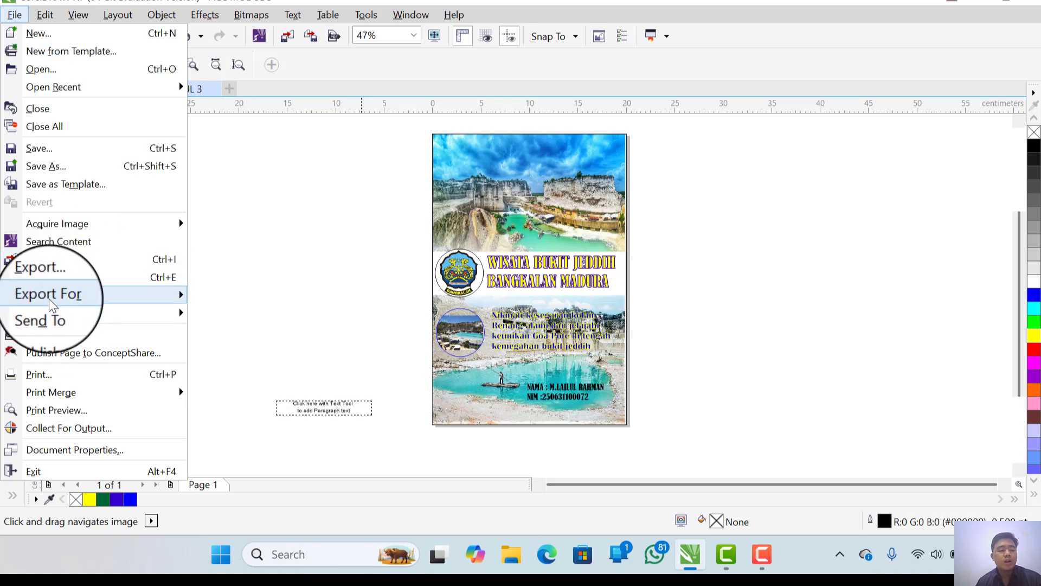
{"action": "mouse_move", "coordinate": [53, 297]}
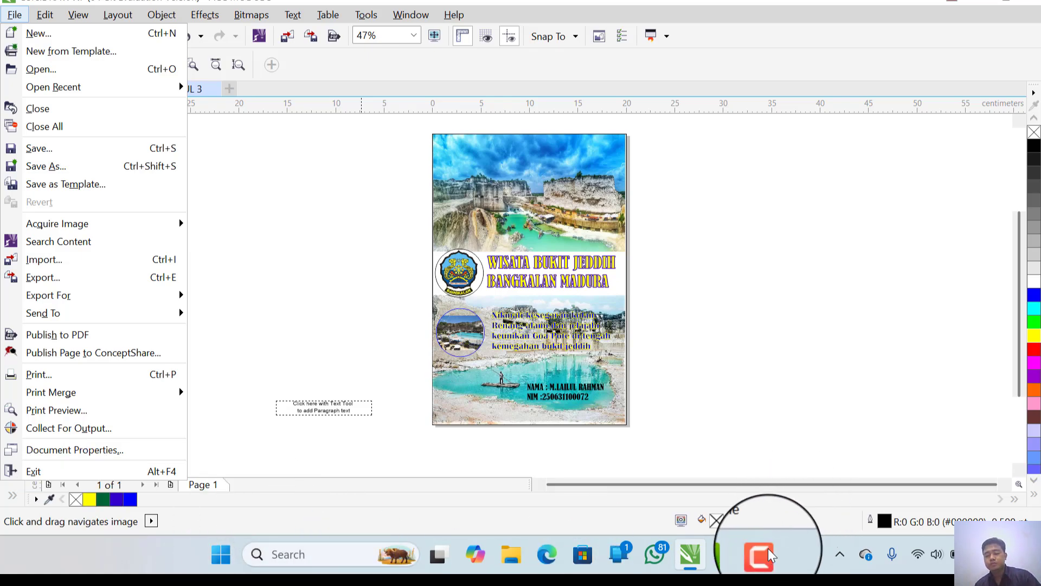
{"action": "mouse_move", "coordinate": [761, 554]}
{"action": "left_click", "coordinate": [805, 520]}
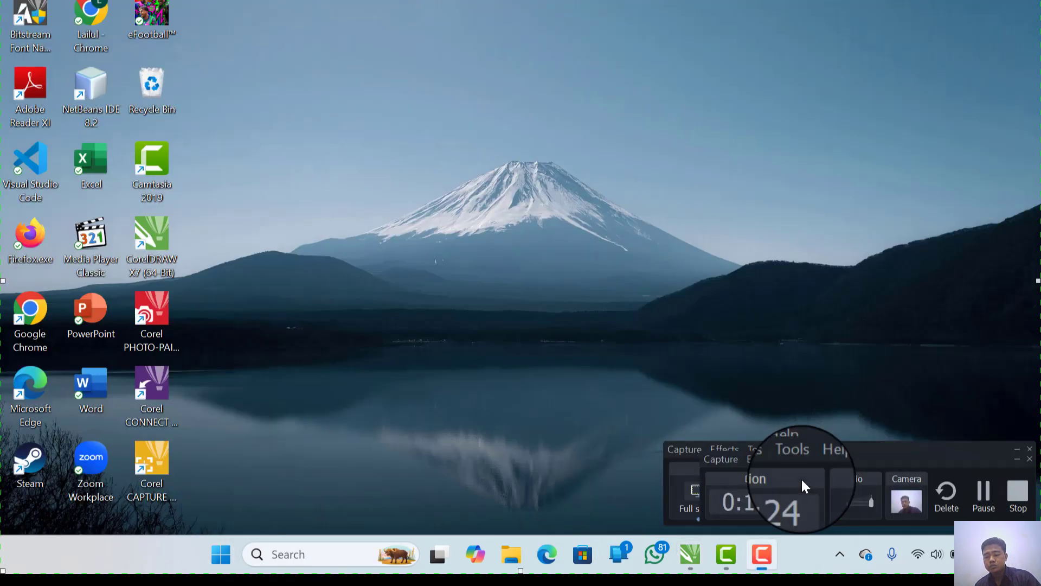